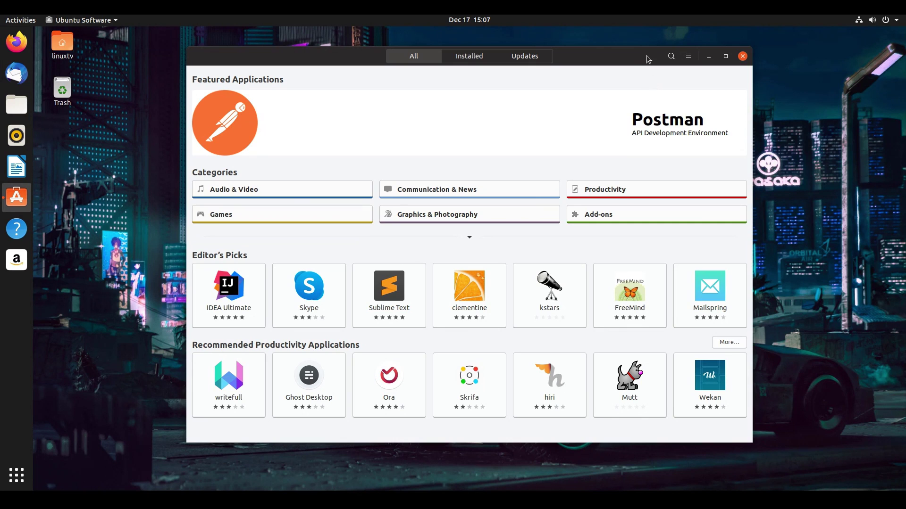
- Expand the list of application categories to view the additional ones and collapse it again
drag(646, 57, 585, 66)
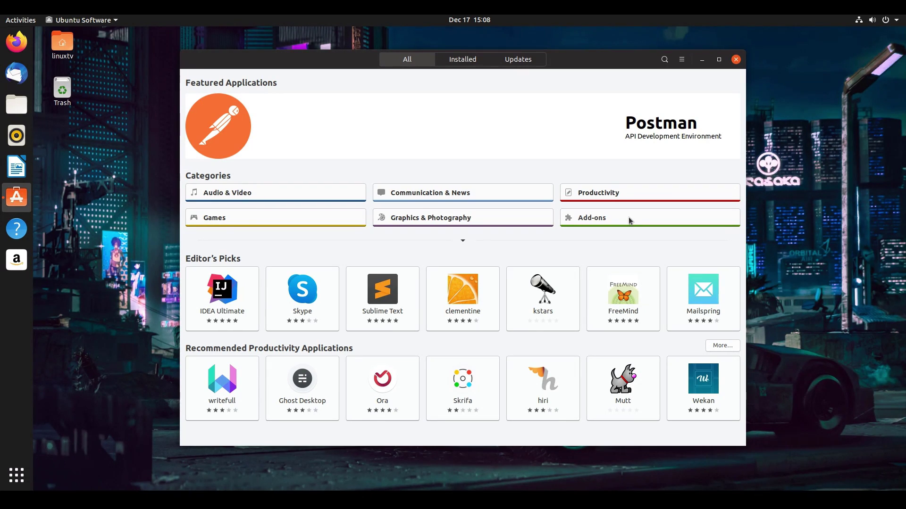
click(463, 241)
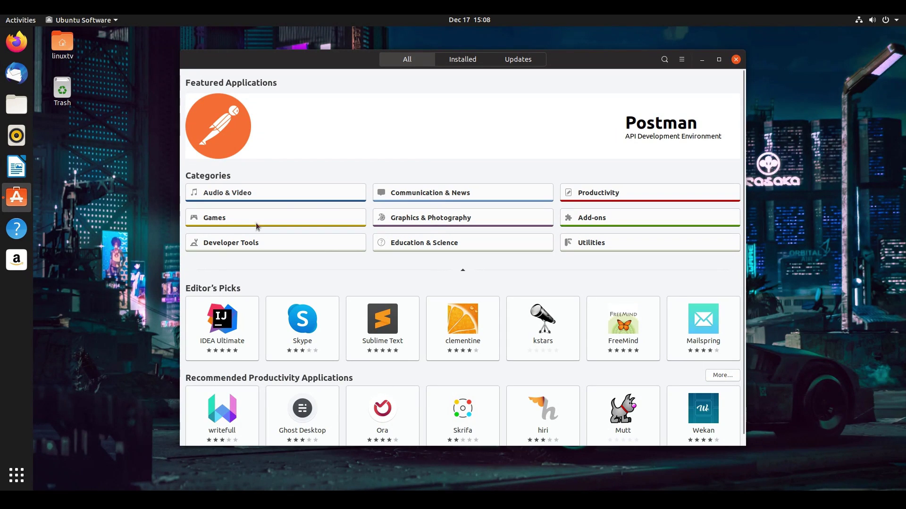
click(463, 269)
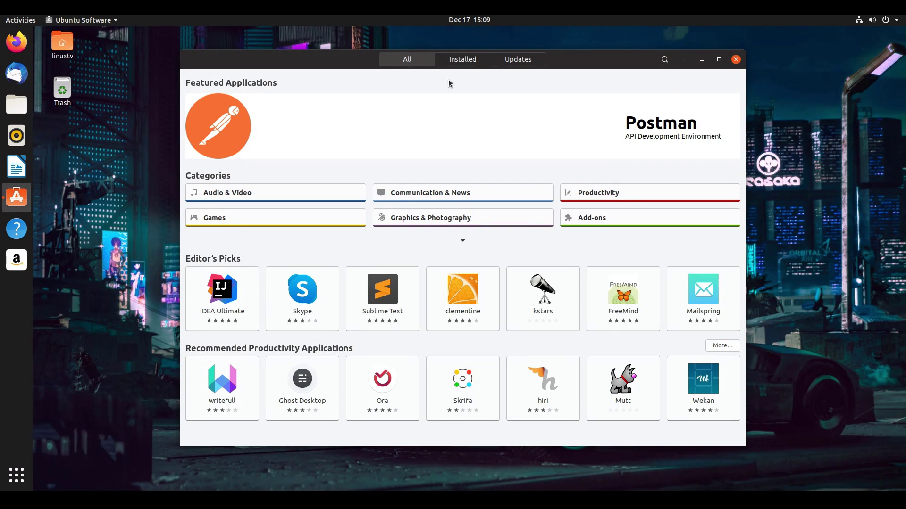
- Show the installed applications and open the details page of GNOME Mahjongg
click(462, 60)
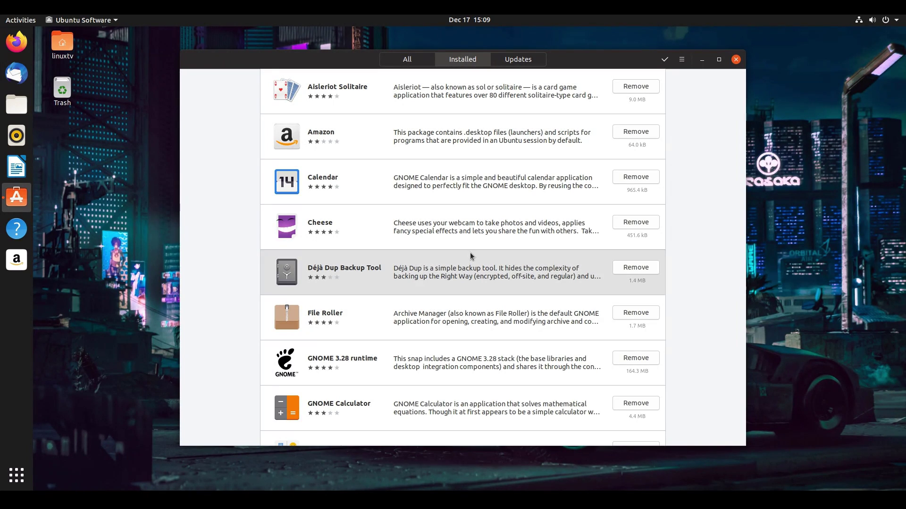
scroll(470, 255, down, 3)
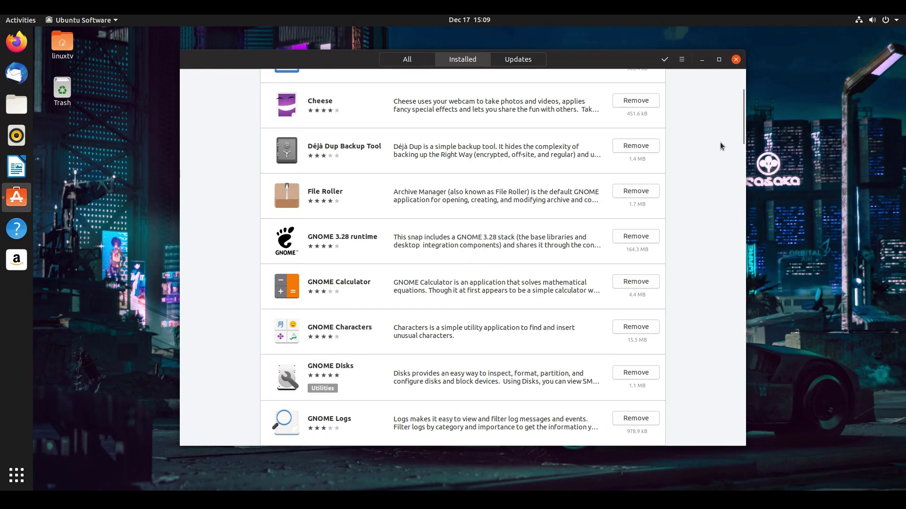
drag(742, 120, 747, 170)
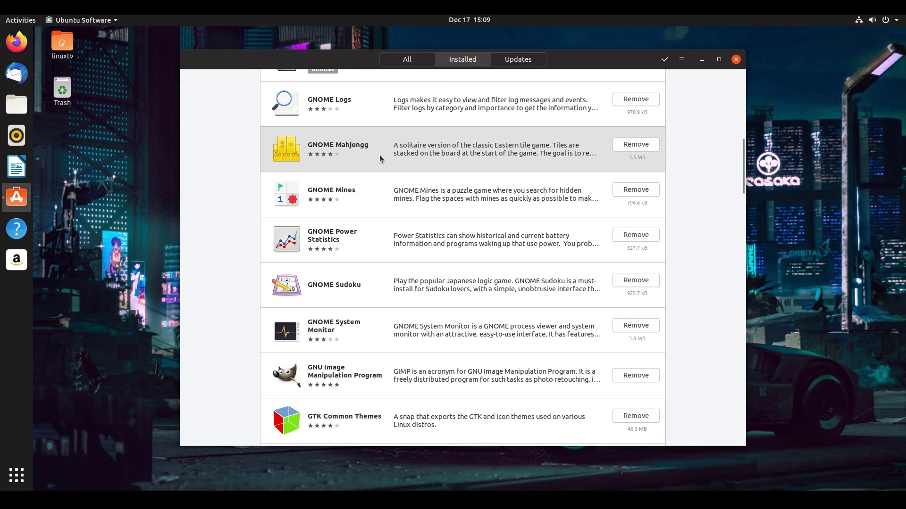
click(454, 149)
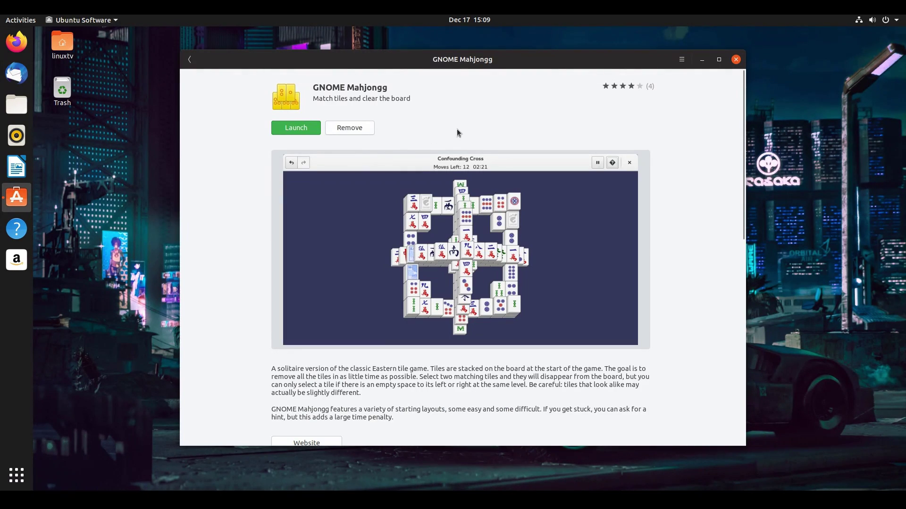
- Look over the screenshot, description and details on the GNOME Mahjongg page
scroll(457, 128, down, 3)
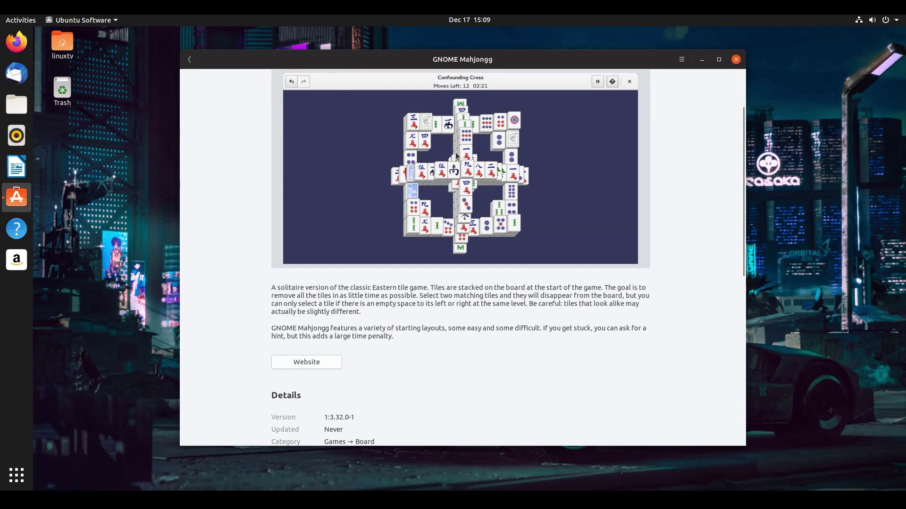
scroll(456, 155, up, 2)
scroll(456, 153, up, 1)
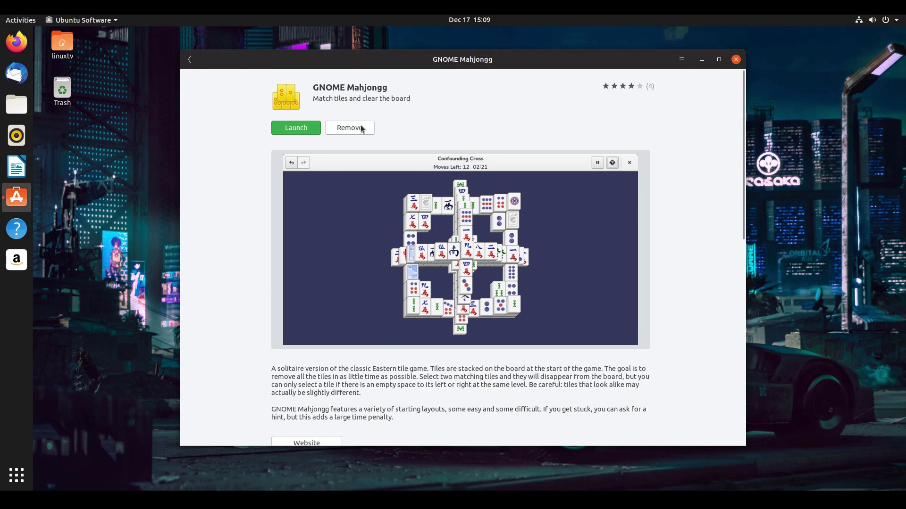
scroll(474, 185, down, 5)
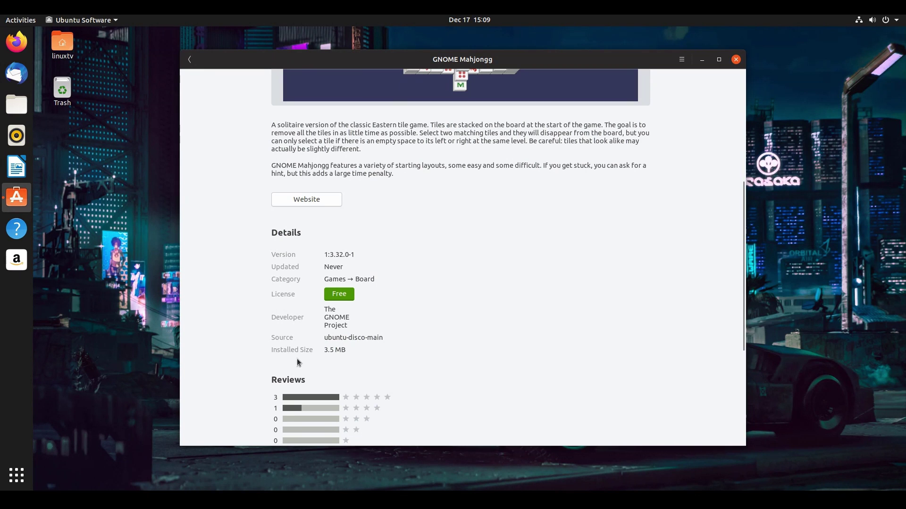
- Highlight the version number in the GNOME Mahjongg details to point it out
drag(330, 255, 357, 253)
click(354, 254)
drag(354, 254, 330, 255)
click(325, 256)
scroll(439, 246, up, 2)
scroll(439, 245, down, 2)
drag(355, 255, 329, 254)
click(330, 254)
scroll(362, 259, up, 5)
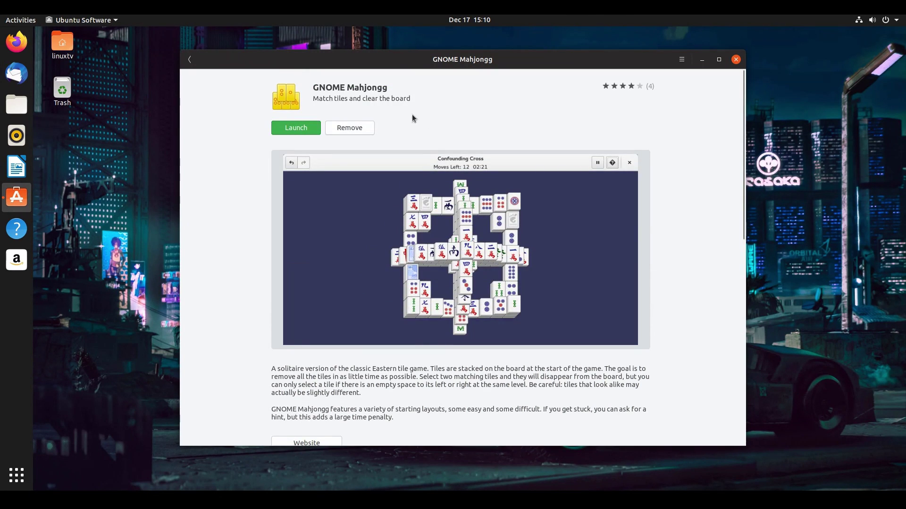
scroll(406, 174, down, 5)
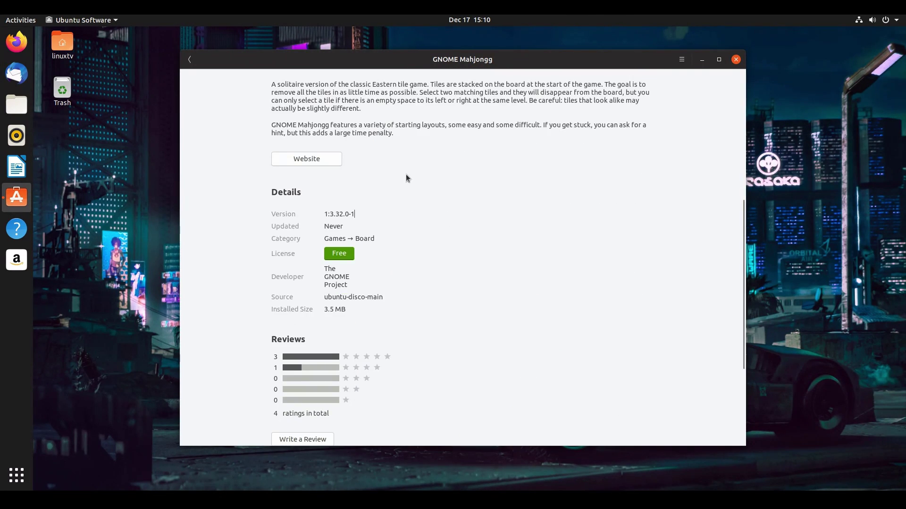
drag(354, 214, 330, 215)
click(370, 217)
scroll(370, 218, down, 2)
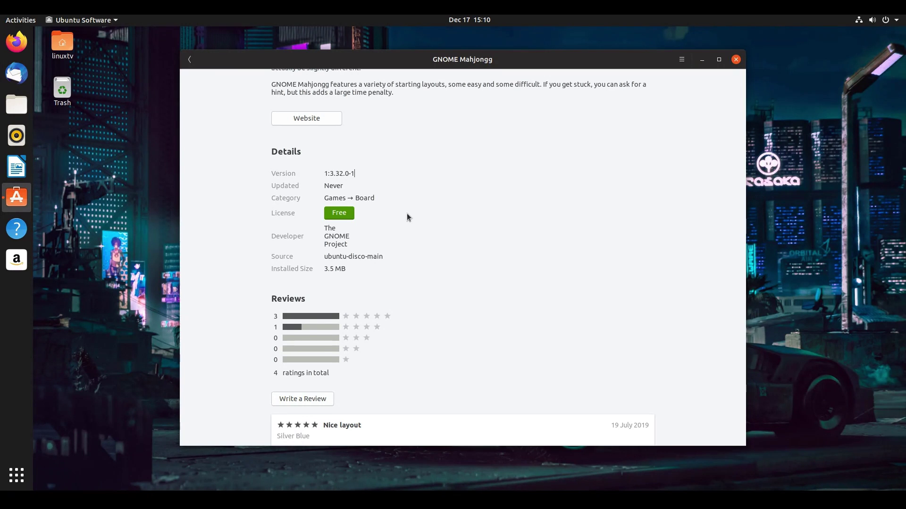
- Highlight the Source entry in the GNOME Mahjongg details to point out where the package comes from
scroll(406, 213, down, 2)
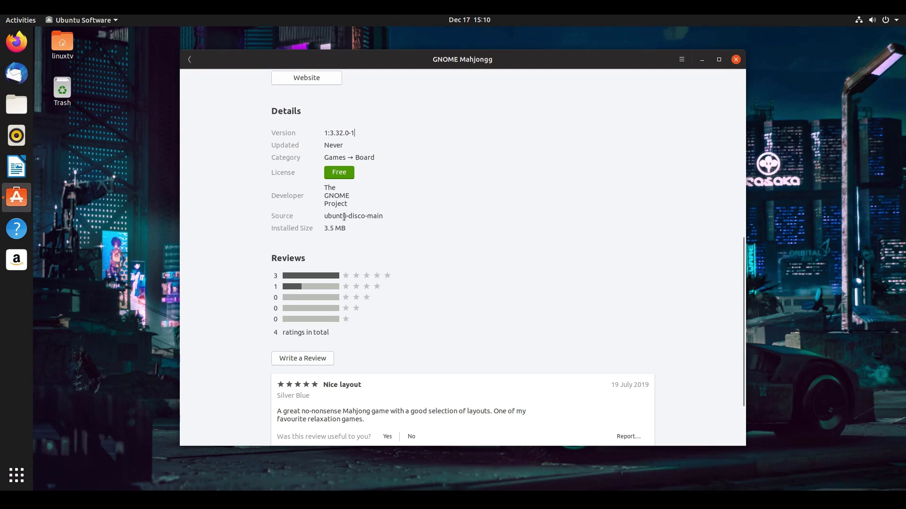
scroll(390, 220, down, 2)
scroll(391, 219, up, 2)
click(390, 219)
drag(325, 216, 384, 218)
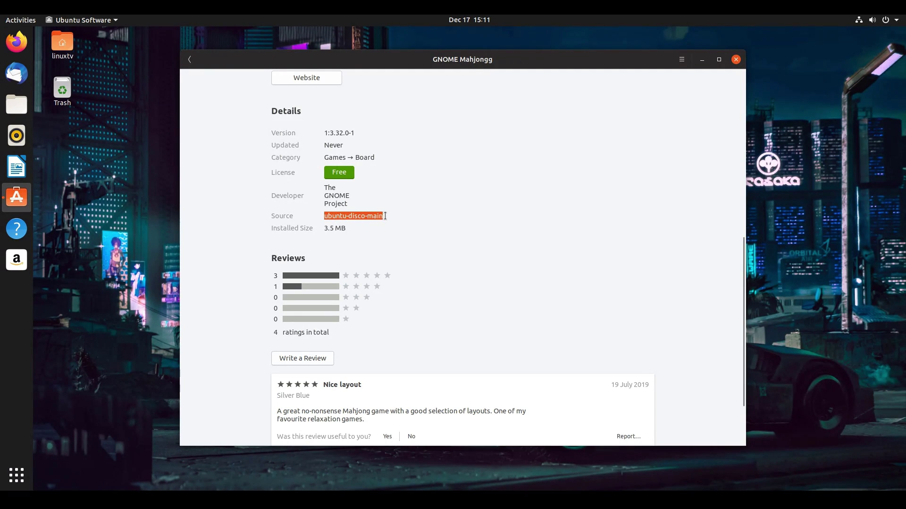
click(386, 215)
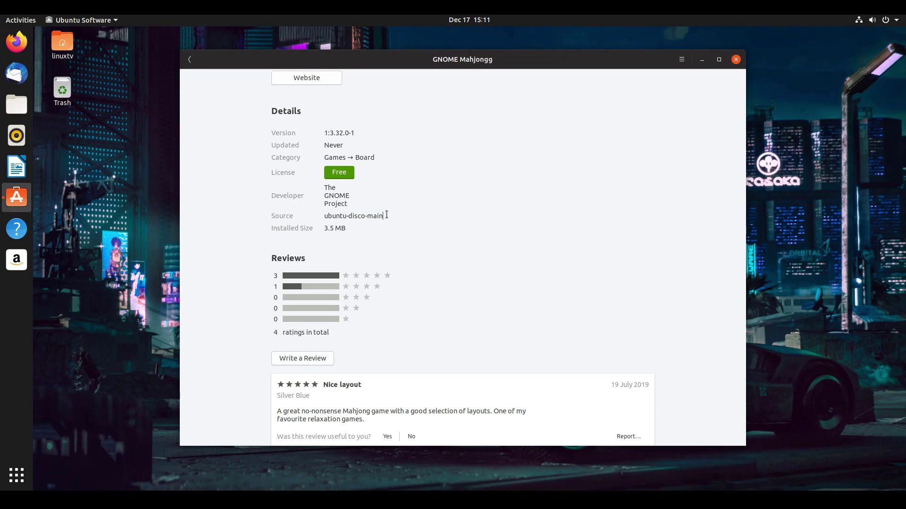
triple_click(387, 215)
scroll(375, 255, up, 2)
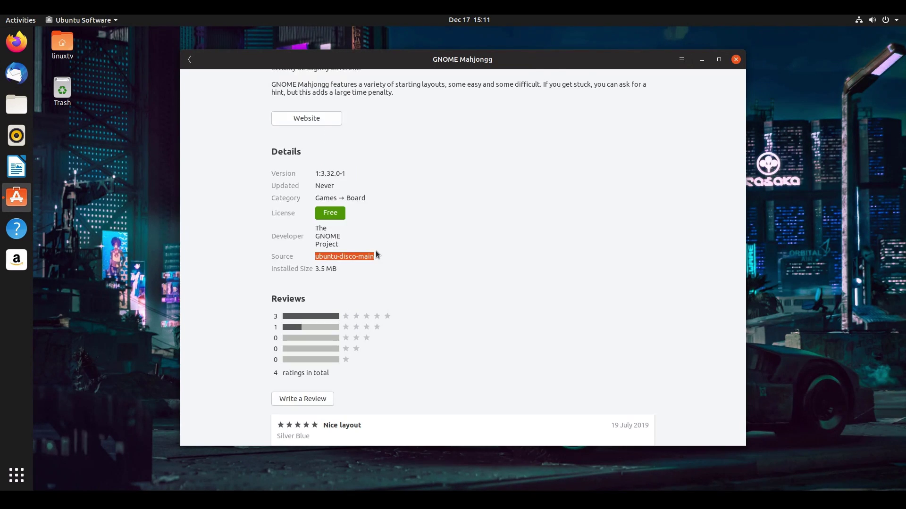
- Review the star ratings and user reviews of GNOME Mahjongg
scroll(376, 252, down, 4)
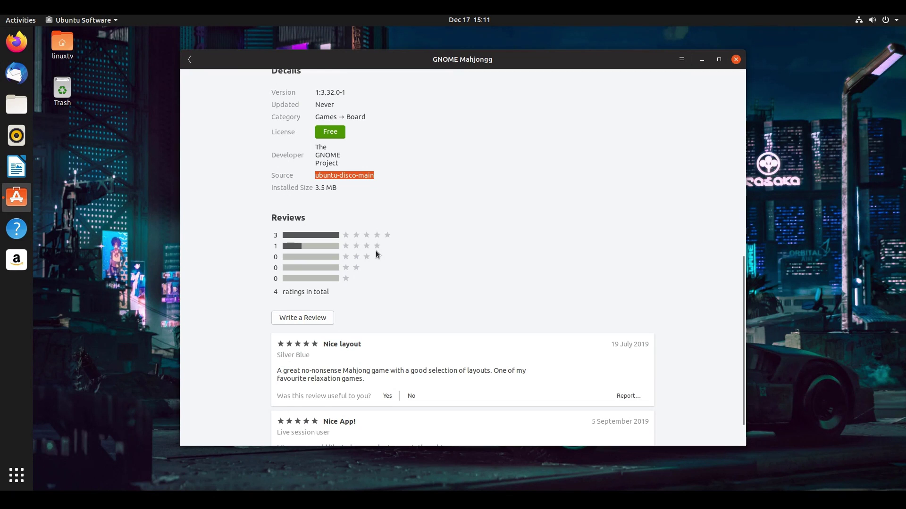
scroll(427, 201, down, 2)
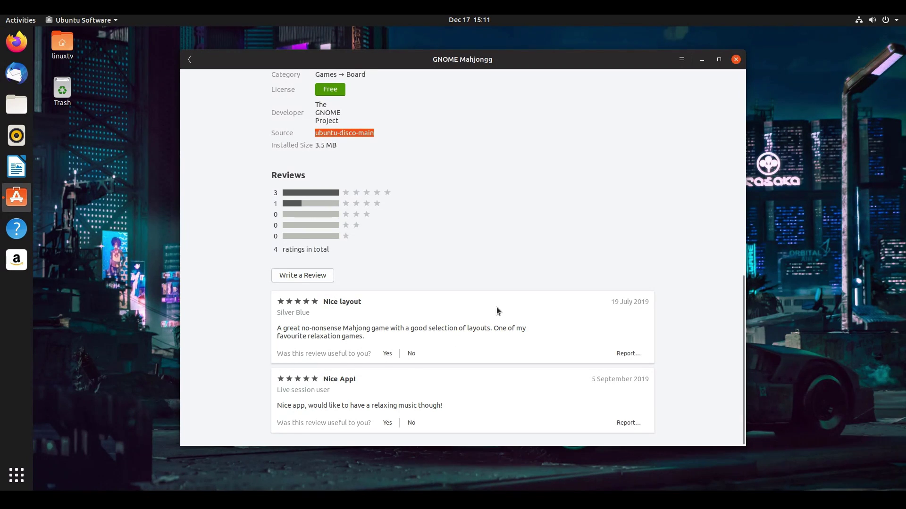
scroll(456, 271, up, 10)
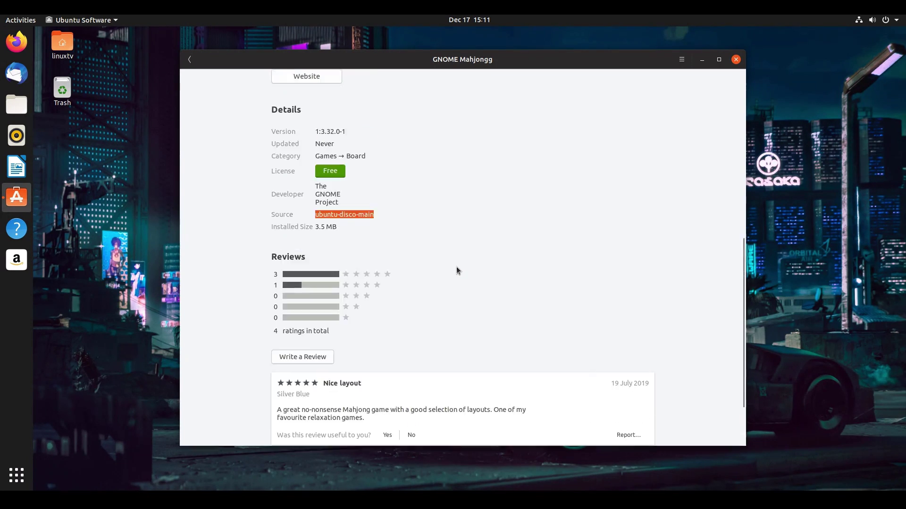
- Open the GNOME Mahjongg website in Firefox and move the browser window toward the middle of the desktop
scroll(457, 269, down, 1)
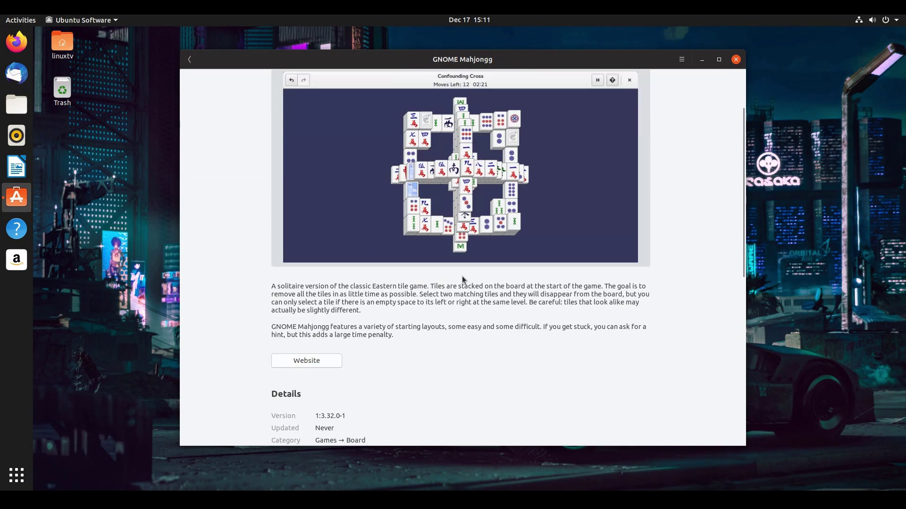
click(311, 364)
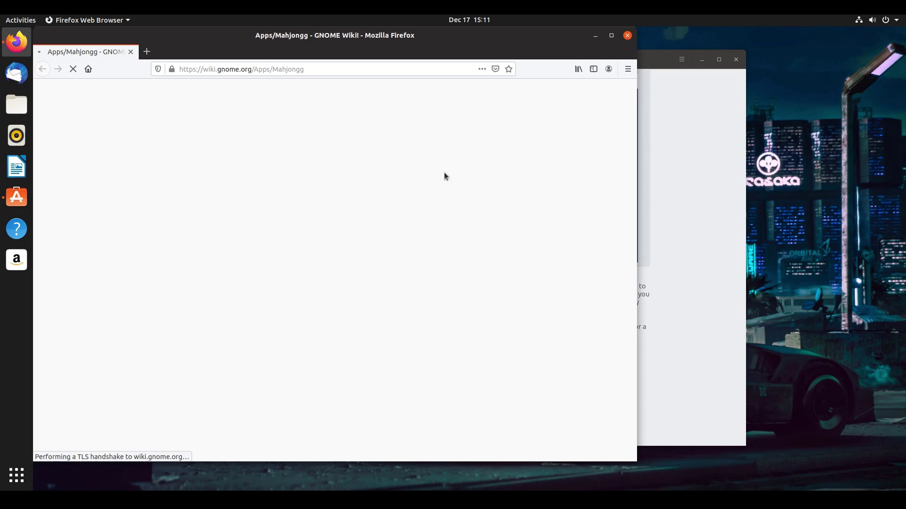
drag(431, 39, 435, 40)
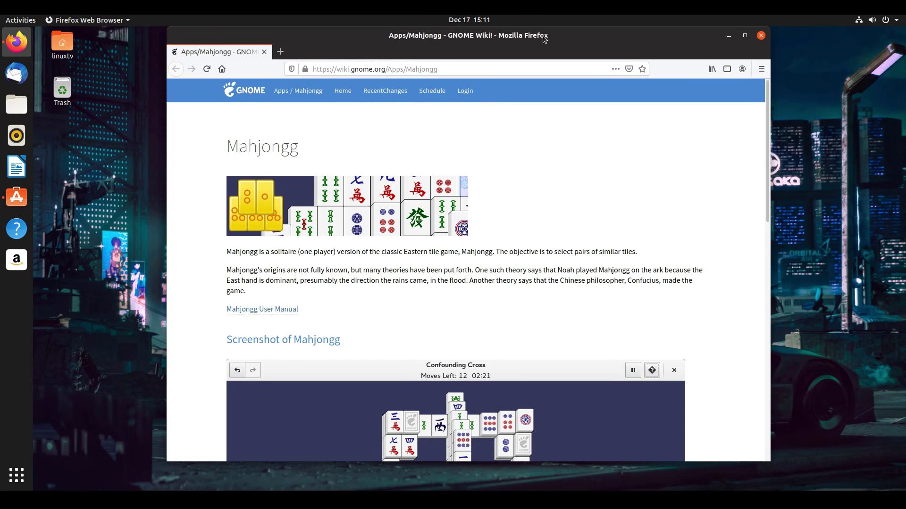
- Look through the Mahjongg wiki page, including its screenshot, contact links and development resources
scroll(588, 206, down, 5)
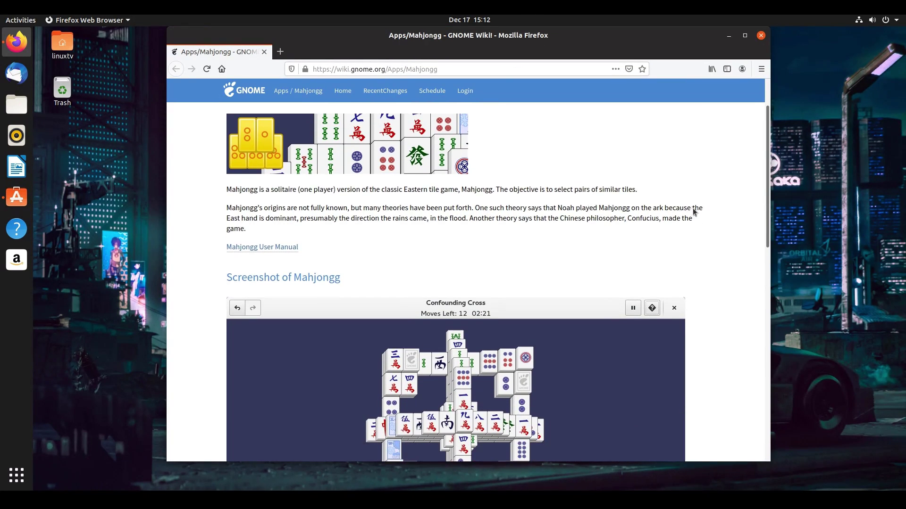
scroll(694, 211, down, 3)
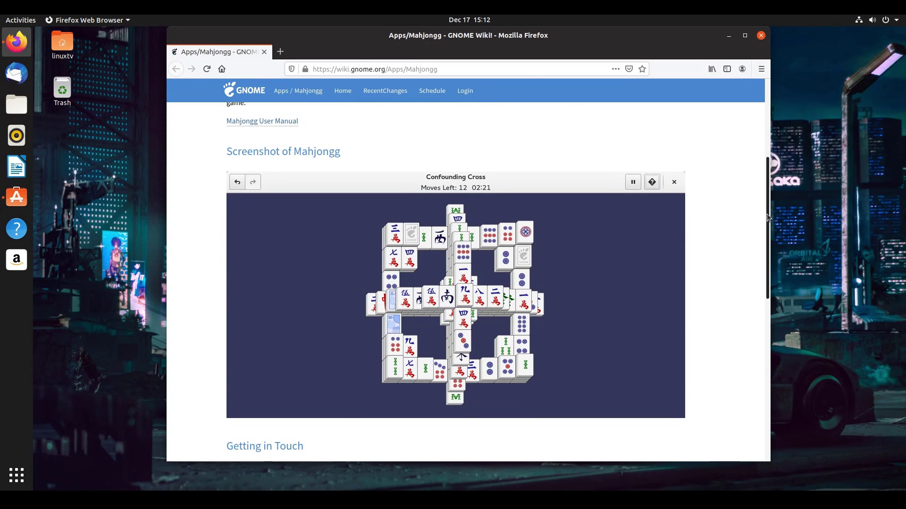
drag(766, 215, 762, 307)
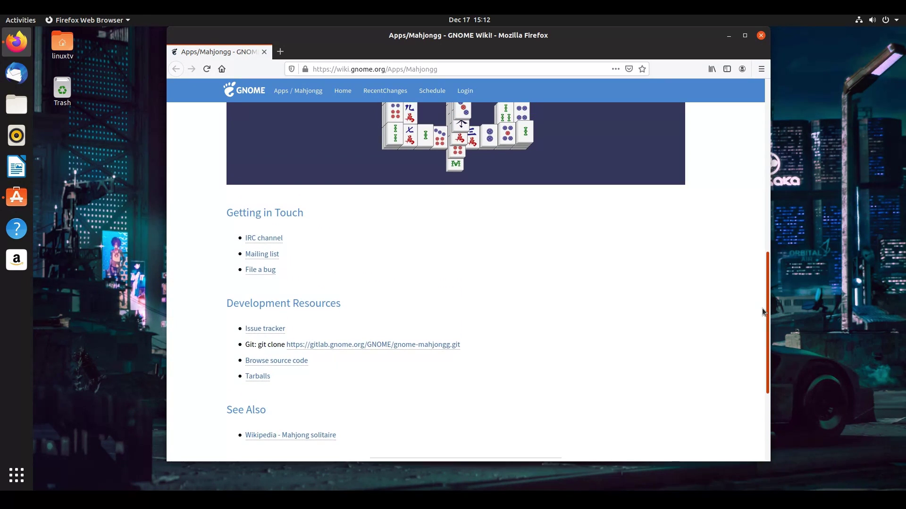
scroll(762, 308, up, 6)
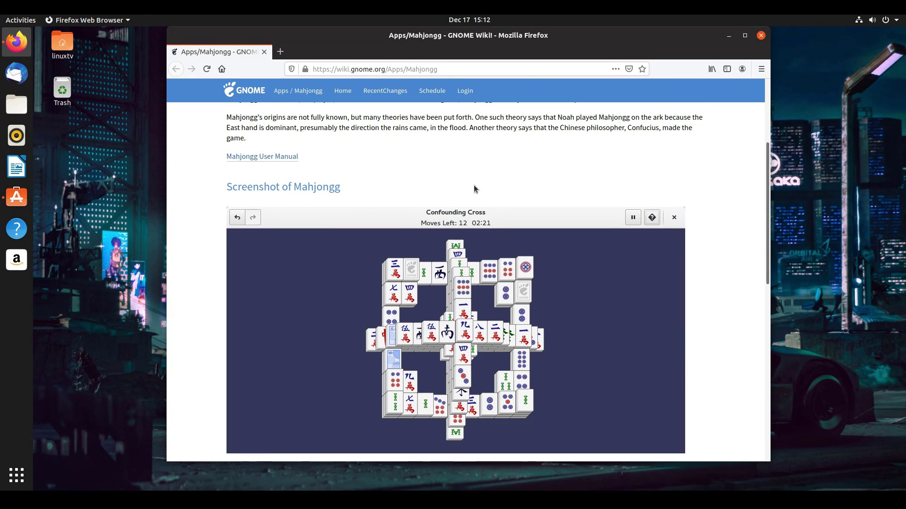
- Open the Mahjongg source code repository from the wiki's Development Resources
scroll(415, 200, down, 2)
scroll(313, 222, down, 3)
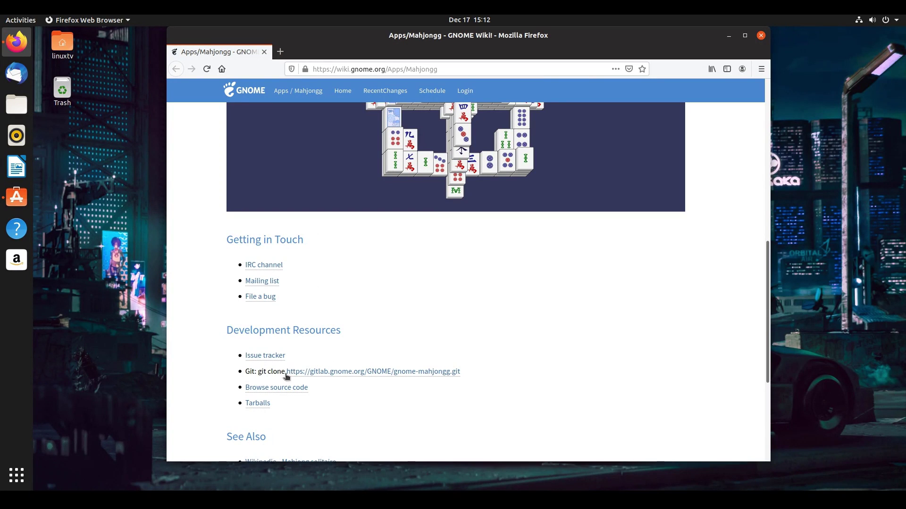
click(278, 388)
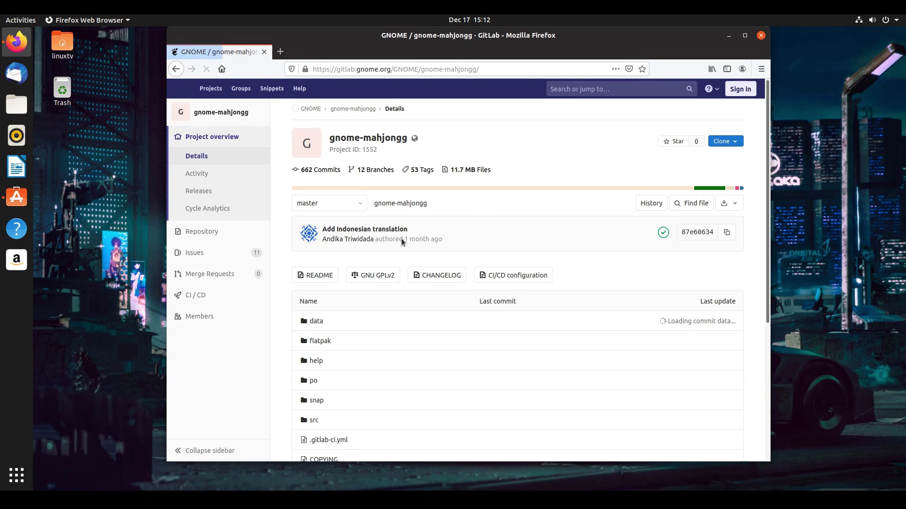
- Examine the gnome-mahjongg repository's file list, view the contents of the src folder and return to its parent folder
scroll(344, 272, down, 3)
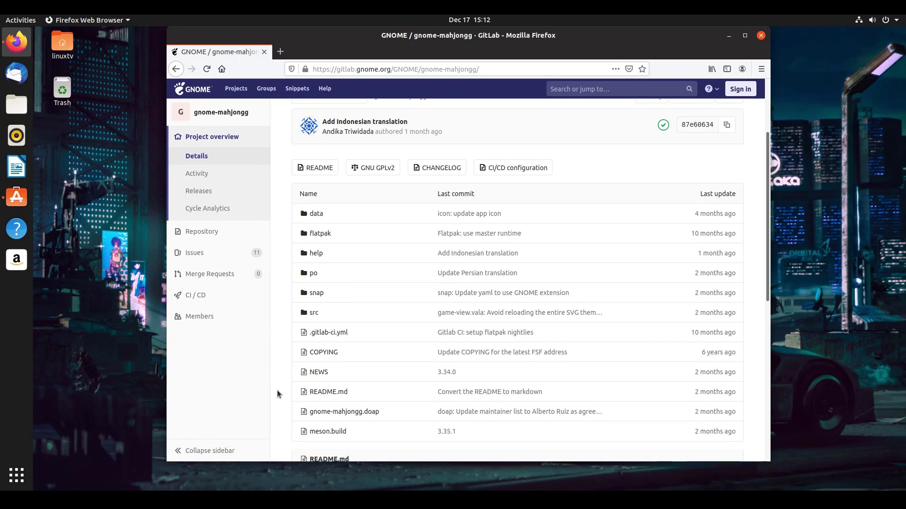
scroll(277, 390, down, 1)
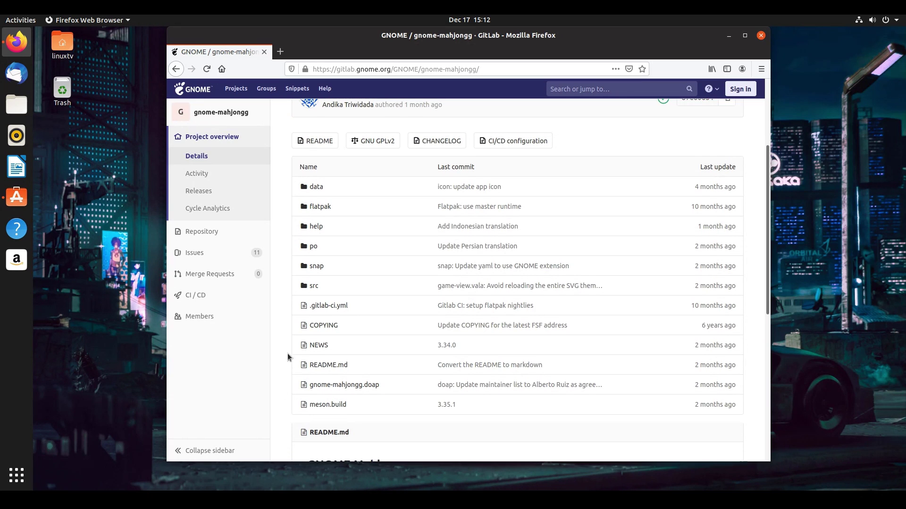
scroll(280, 319, up, 2)
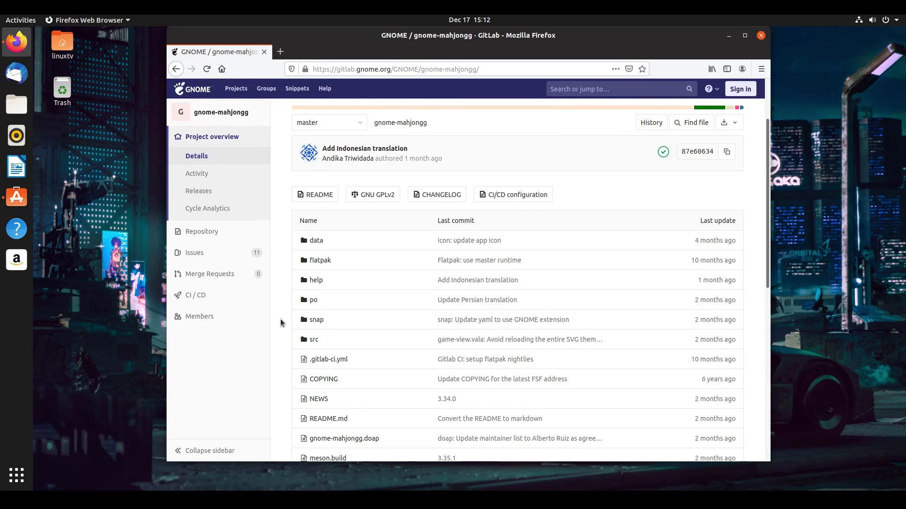
scroll(281, 319, down, 2)
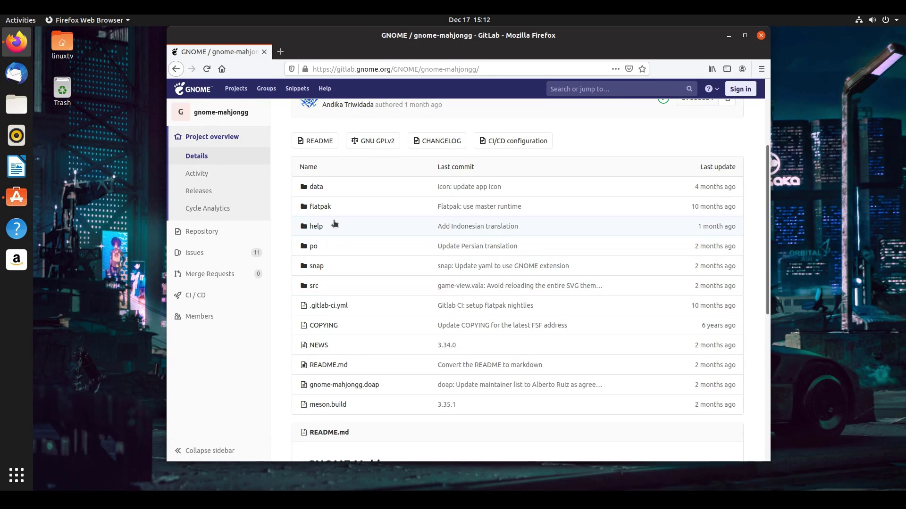
click(312, 287)
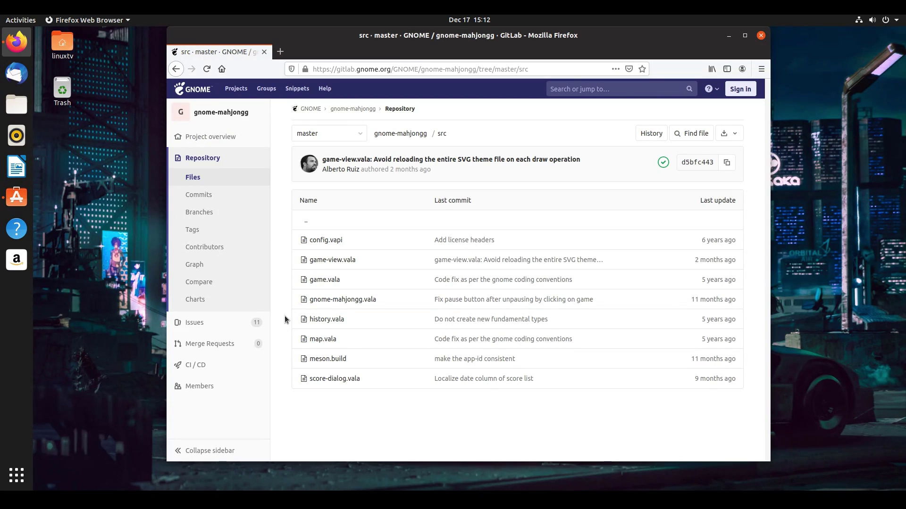
click(307, 222)
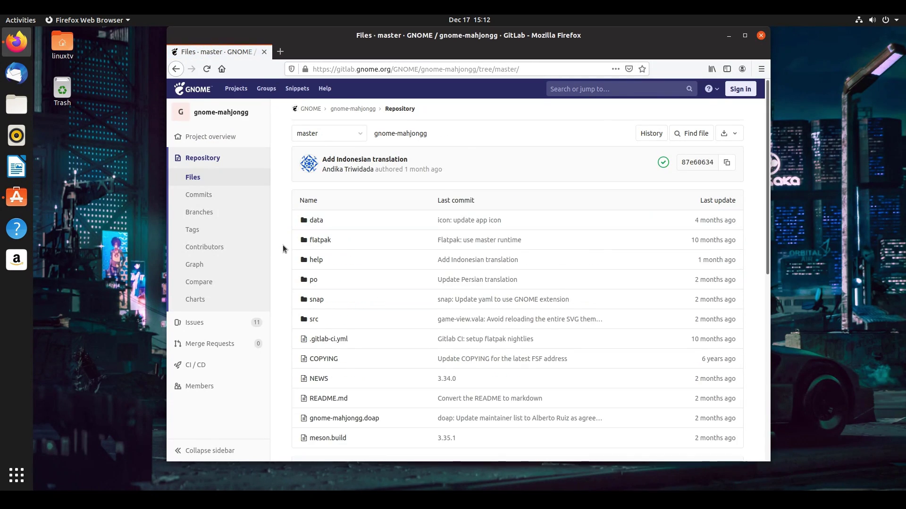
- Look over the gnome-mahjongg repository's file list and README, close Firefox and go back to Ubuntu Software's installed applications list
scroll(282, 245, down, 3)
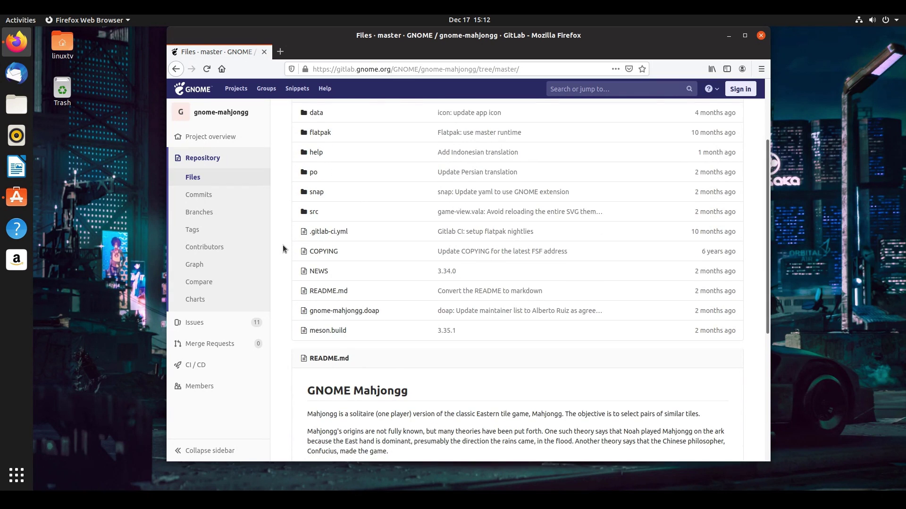
scroll(282, 245, up, 2)
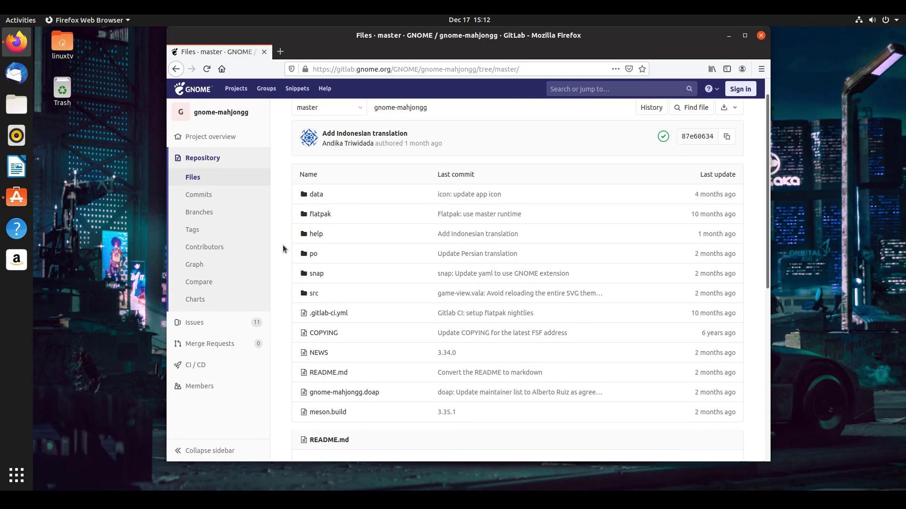
scroll(282, 245, up, 1)
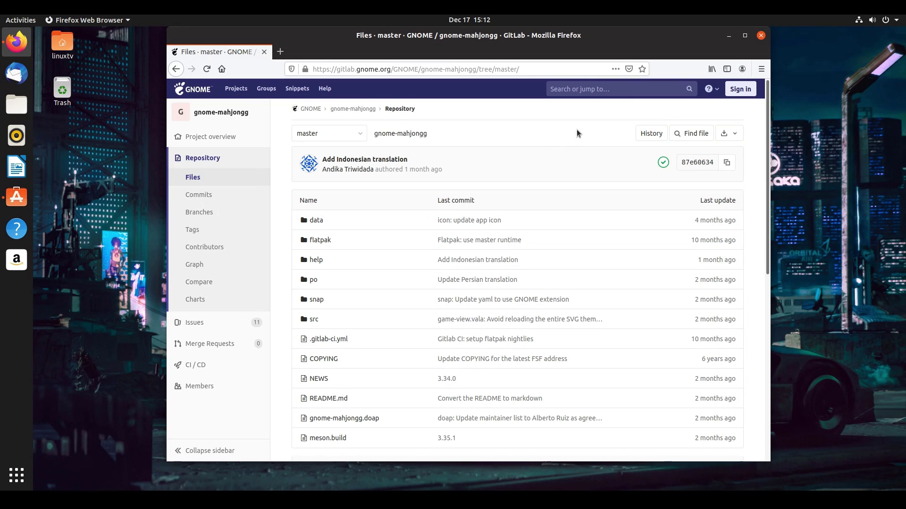
click(761, 36)
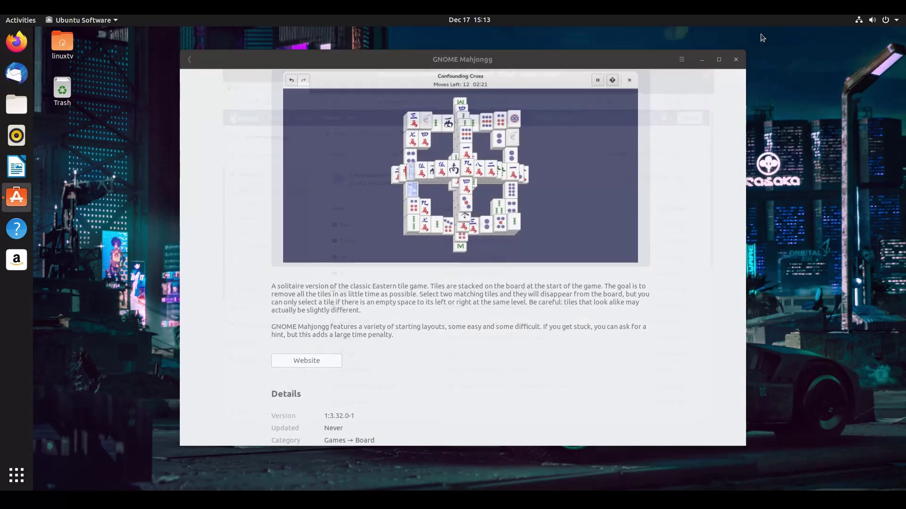
click(191, 60)
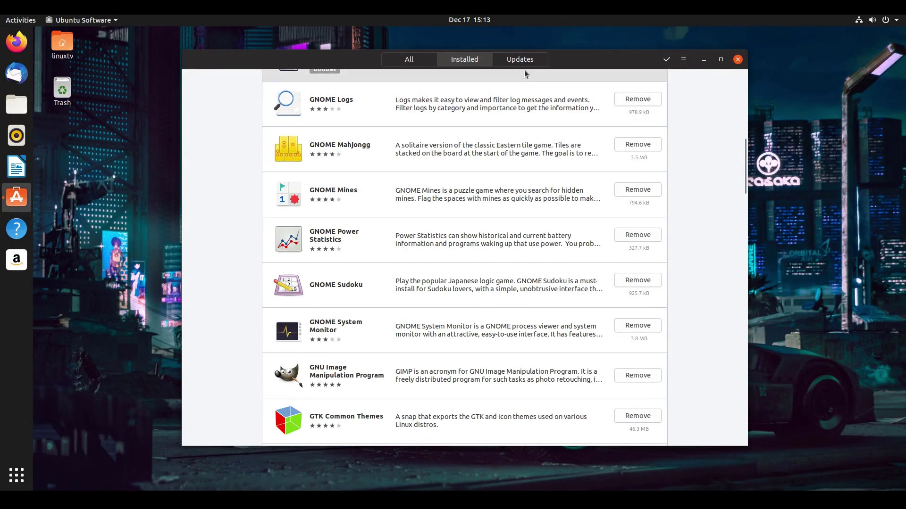
- Check for available software updates and view the Snap Store and Ubuntu One sign-in options
click(520, 62)
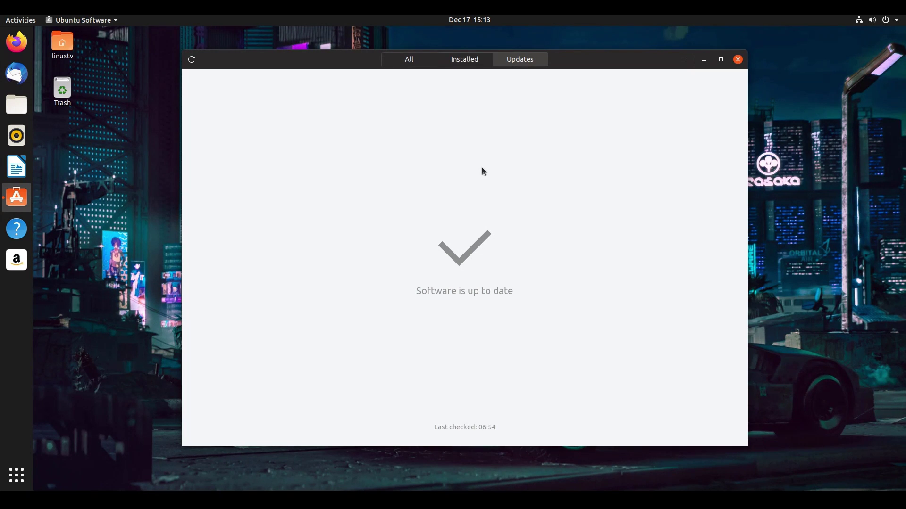
click(191, 60)
click(682, 61)
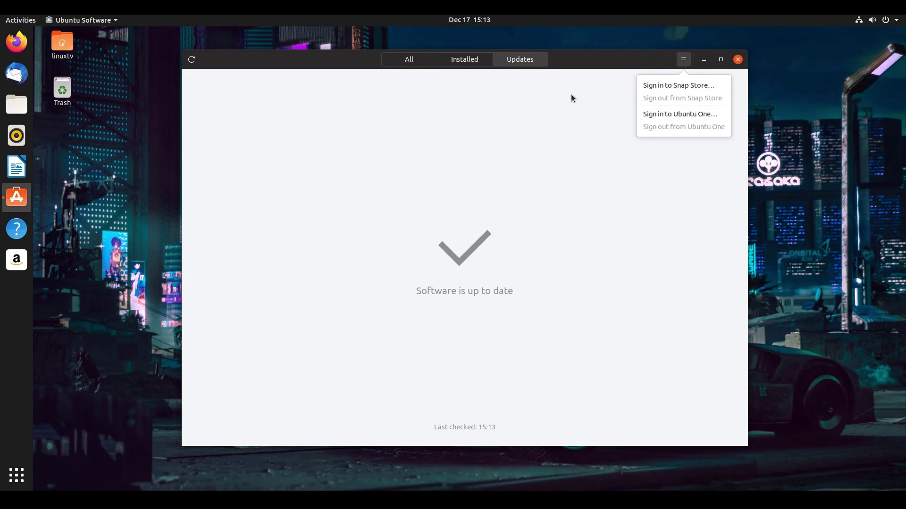
- Open clementine from the Editor's Picks and examine its description, details, ratings and user reviews
click(413, 59)
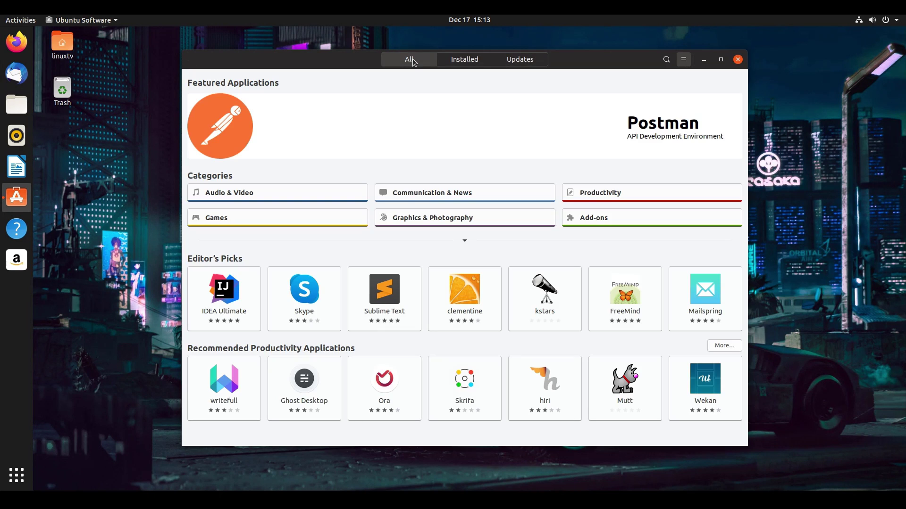
click(454, 289)
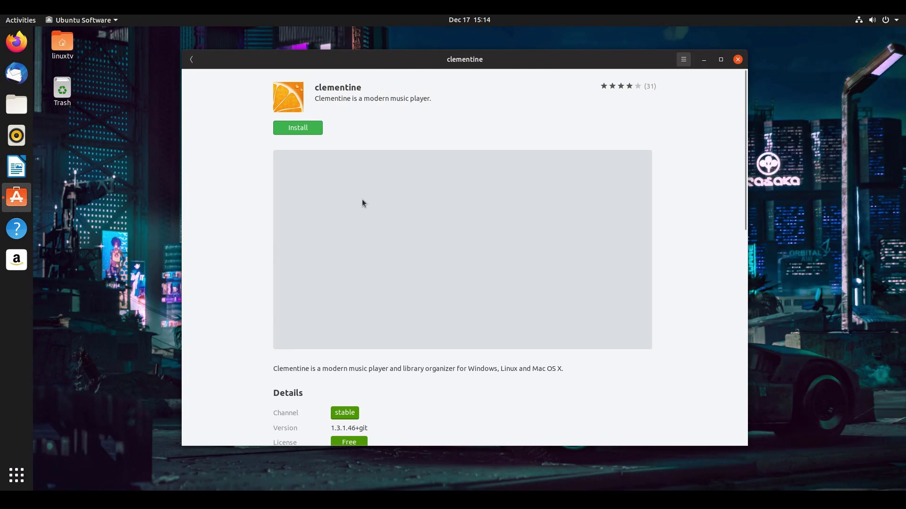
scroll(358, 217, down, 9)
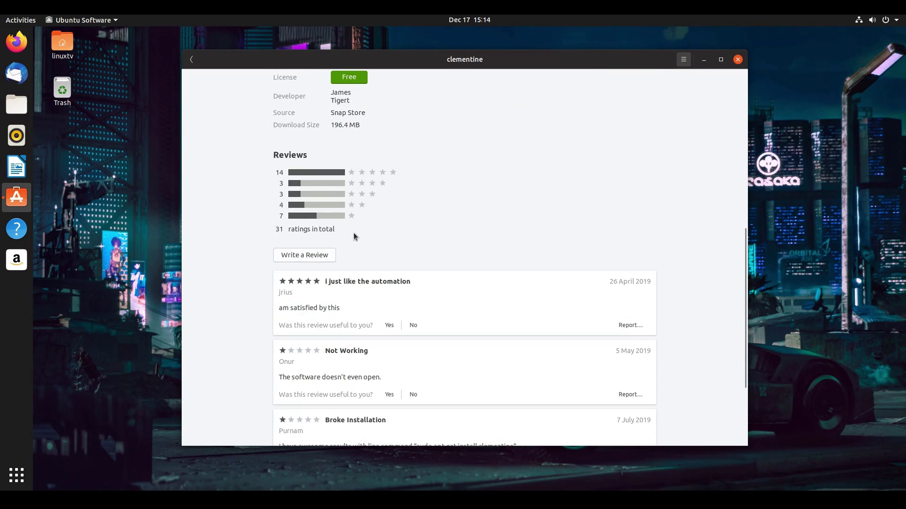
scroll(454, 216, down, 5)
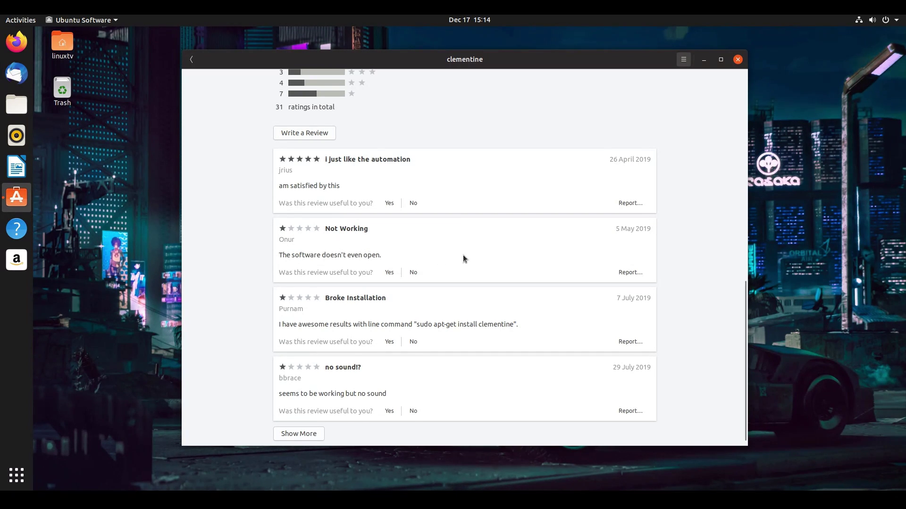
scroll(520, 241, up, 5)
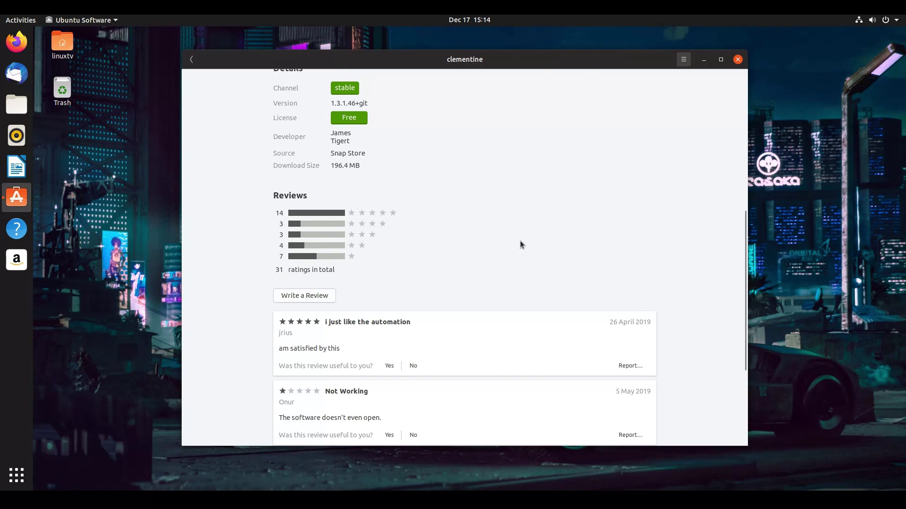
scroll(520, 241, up, 5)
scroll(520, 244, up, 3)
- View the store account options on the clementine page and return to the overview of all applications
click(685, 59)
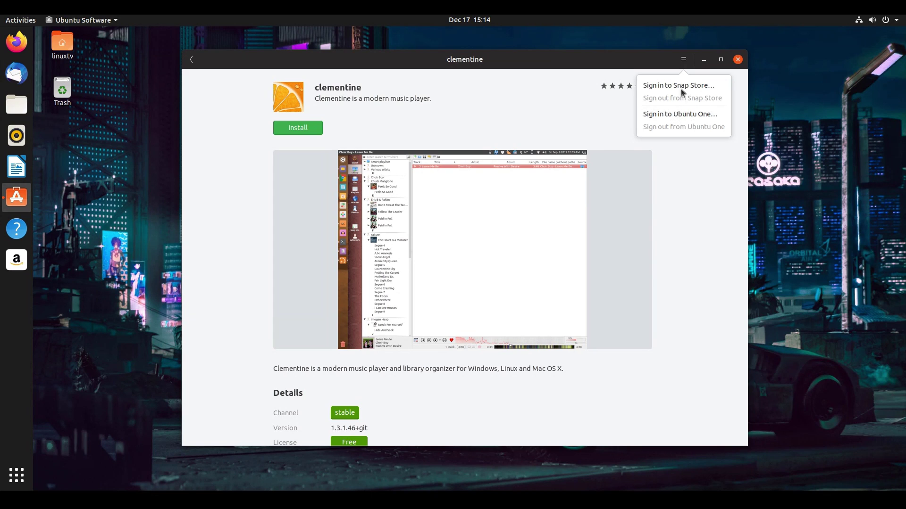
click(544, 112)
click(193, 59)
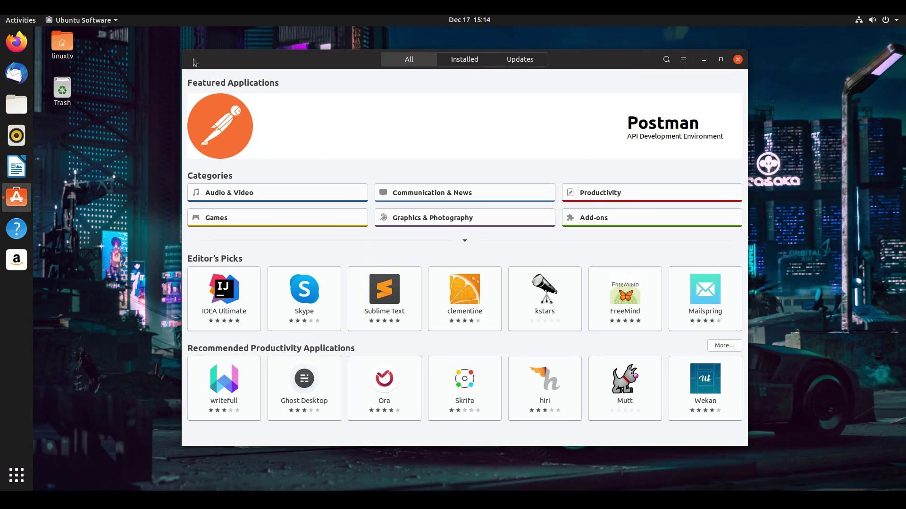
- Search the software catalogue for "steam" and examine the Steam installer's description, details and reviews
click(666, 60)
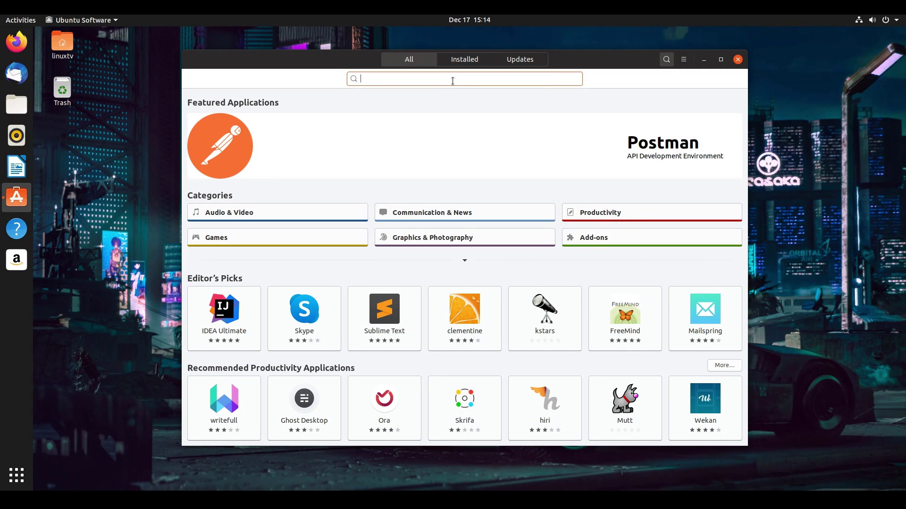
text(steam)
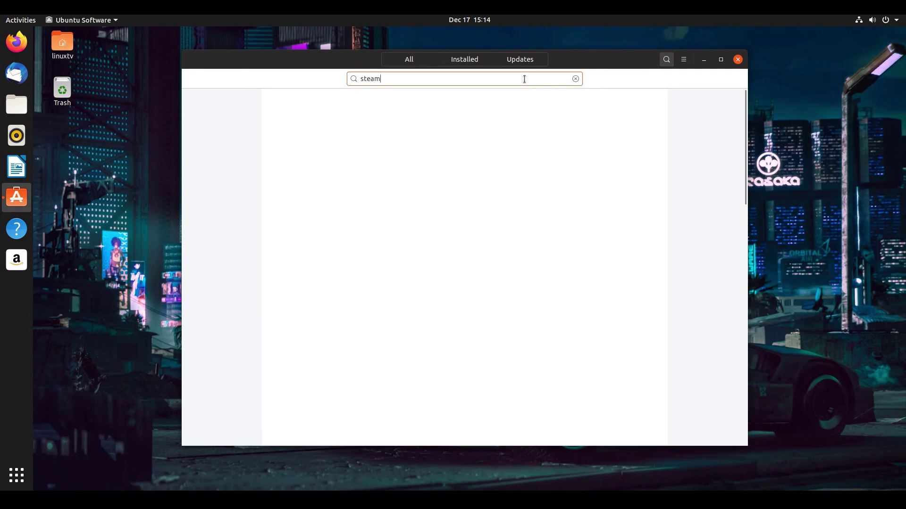
scroll(626, 202, down, 3)
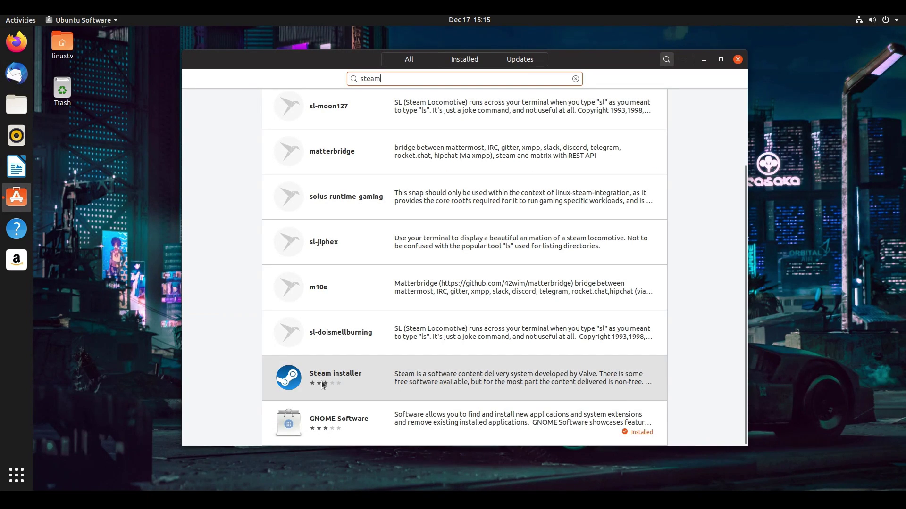
click(361, 375)
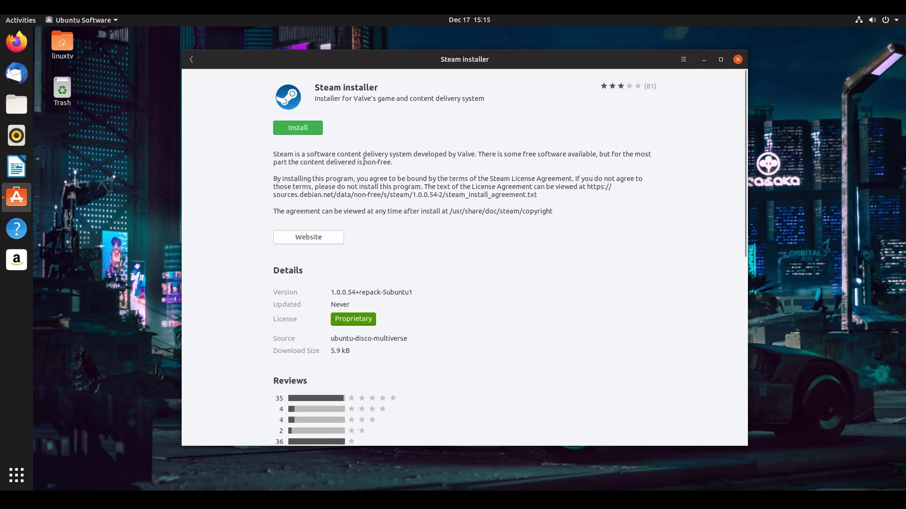
scroll(494, 227, down, 5)
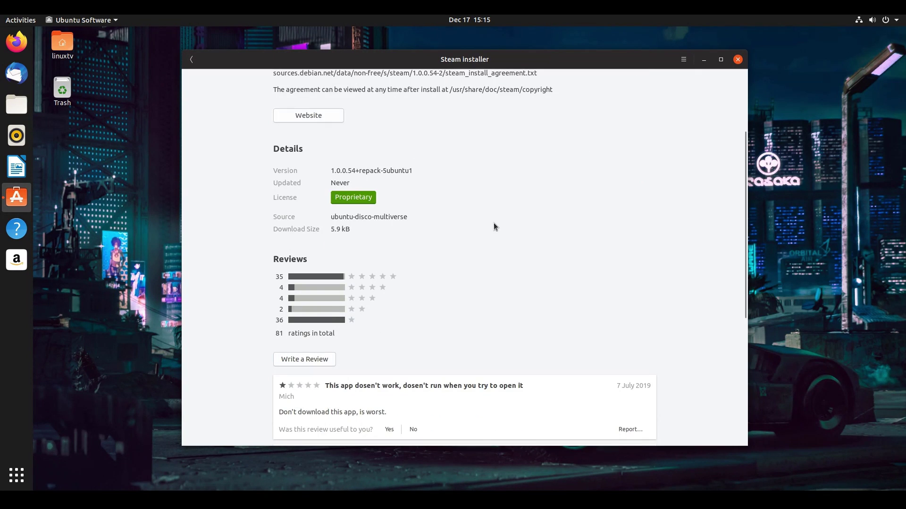
scroll(493, 224, up, 5)
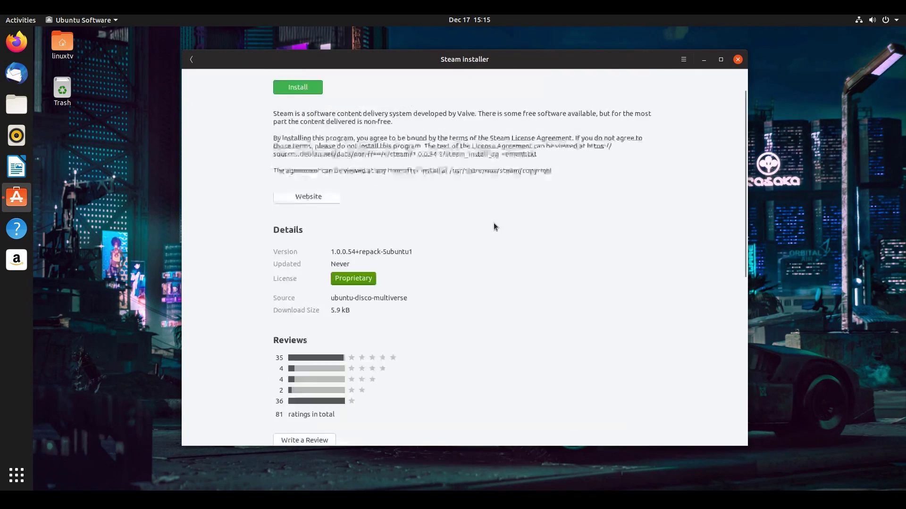
- Return from the Steam installer page, repeat the search for "steam" and close the search to show the overview
key(alt+Left)
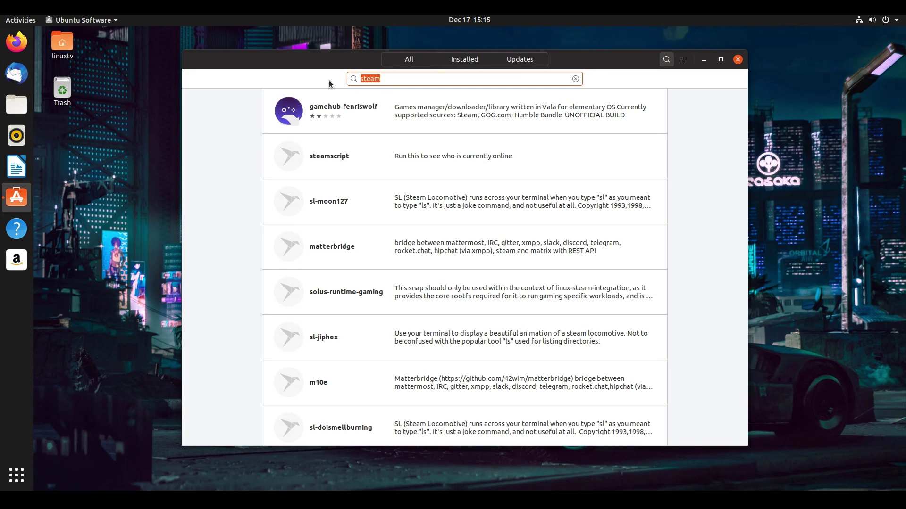
click(660, 62)
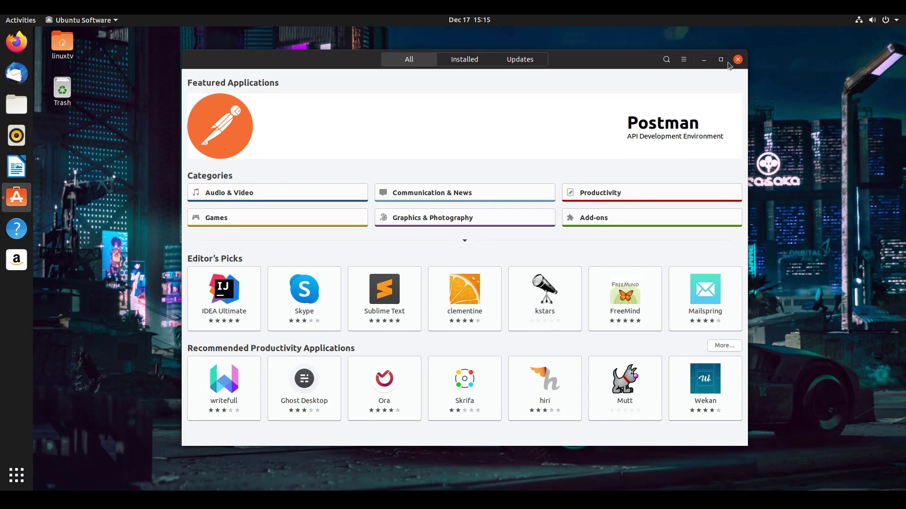
text(steam)
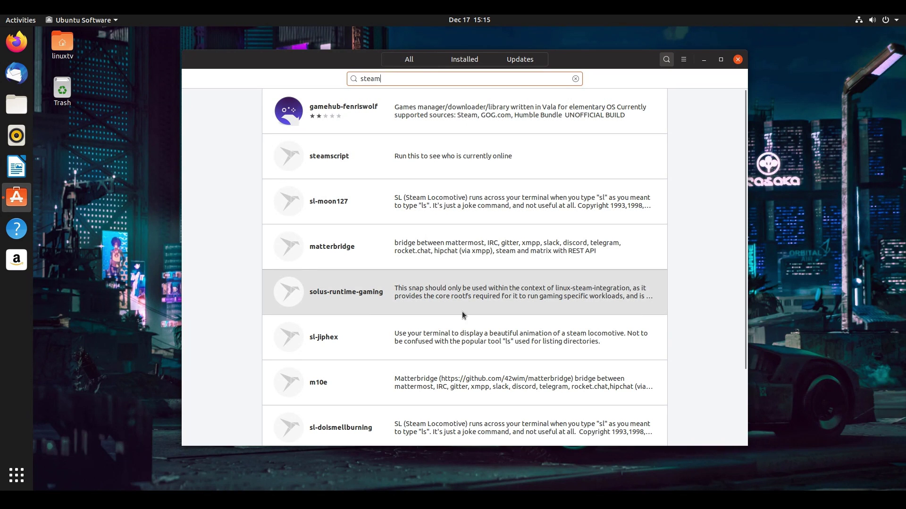
click(667, 60)
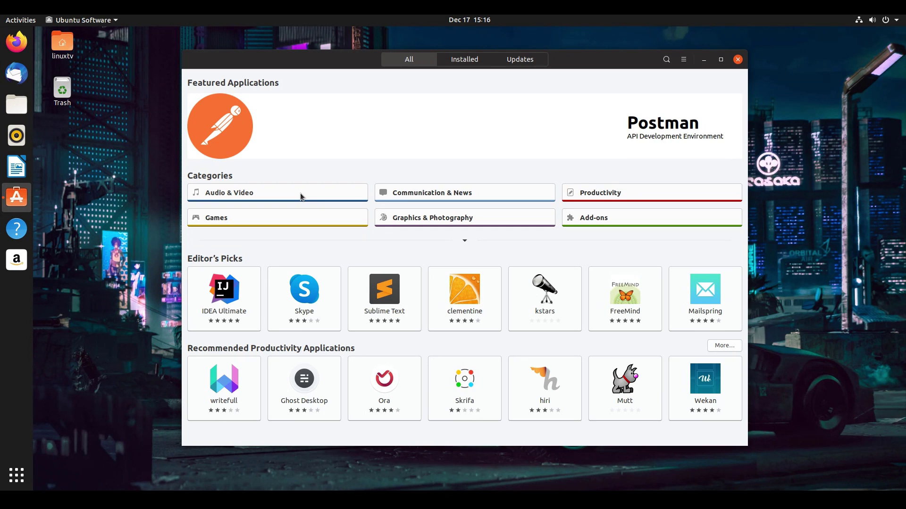
- Install VLC from the Audio & Video category, authenticating with the account password
click(276, 194)
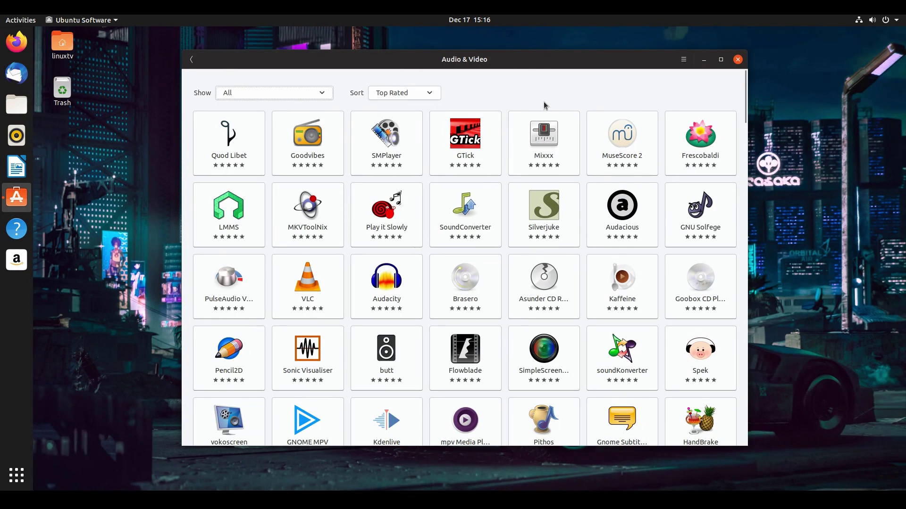
scroll(515, 132, down, 3)
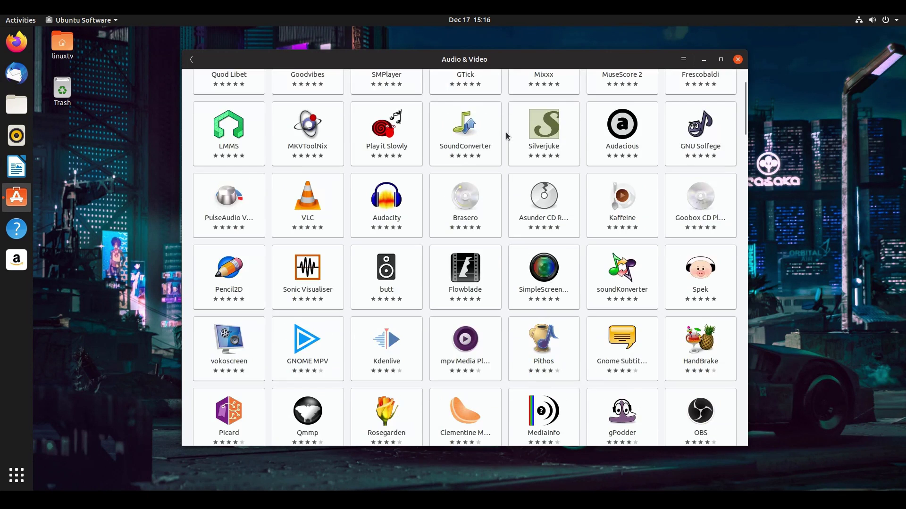
click(315, 198)
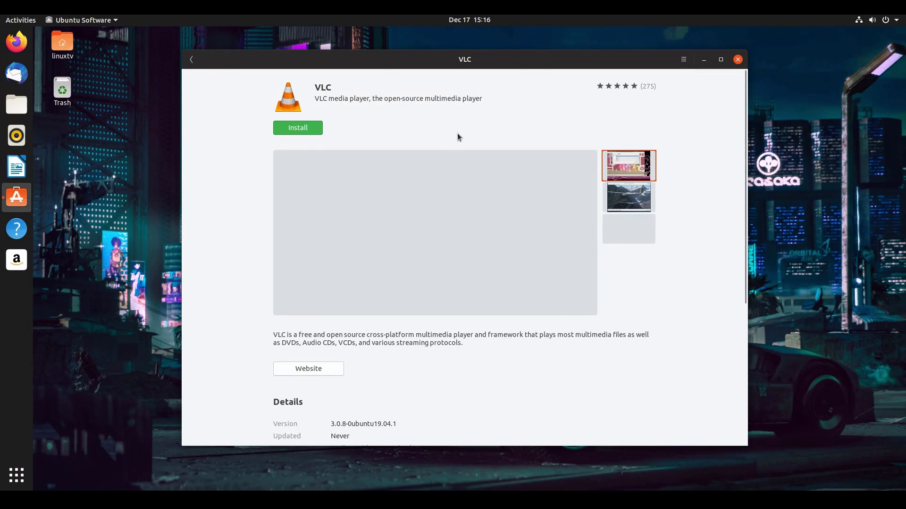
click(293, 131)
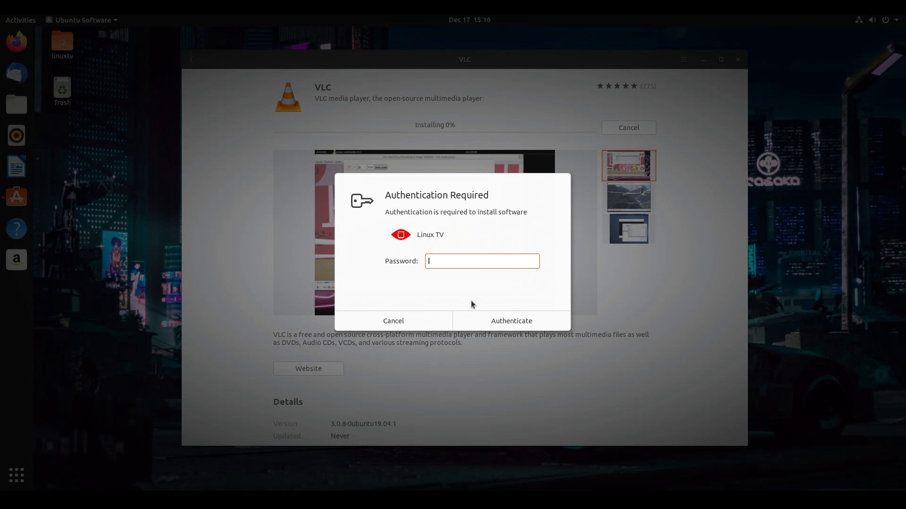
text(****)
click(513, 321)
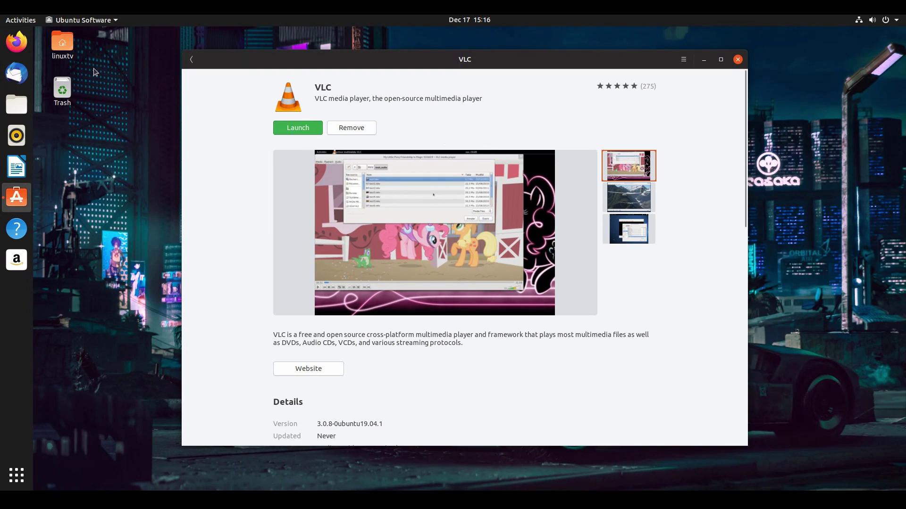
- Find "vlc" with the desktop search, launch VLC media player and accept its privacy policy with metadata network access allowed
click(19, 20)
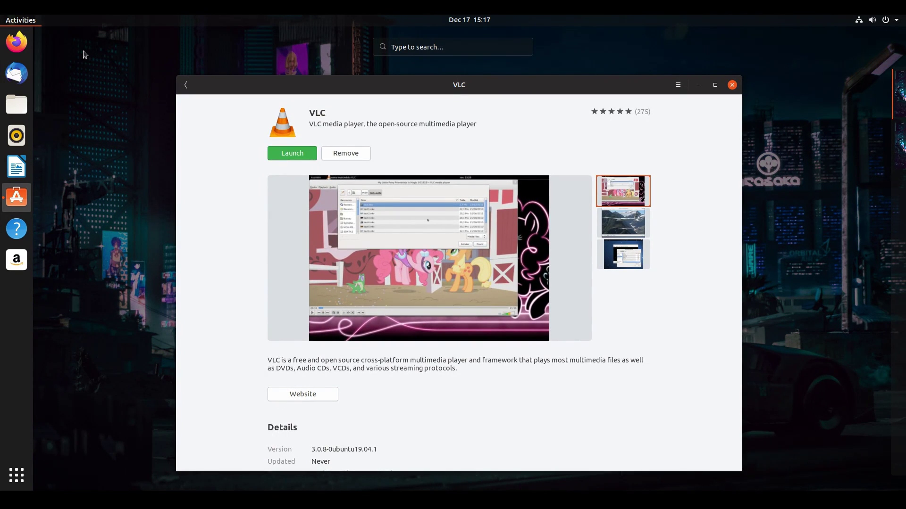
text(vlc)
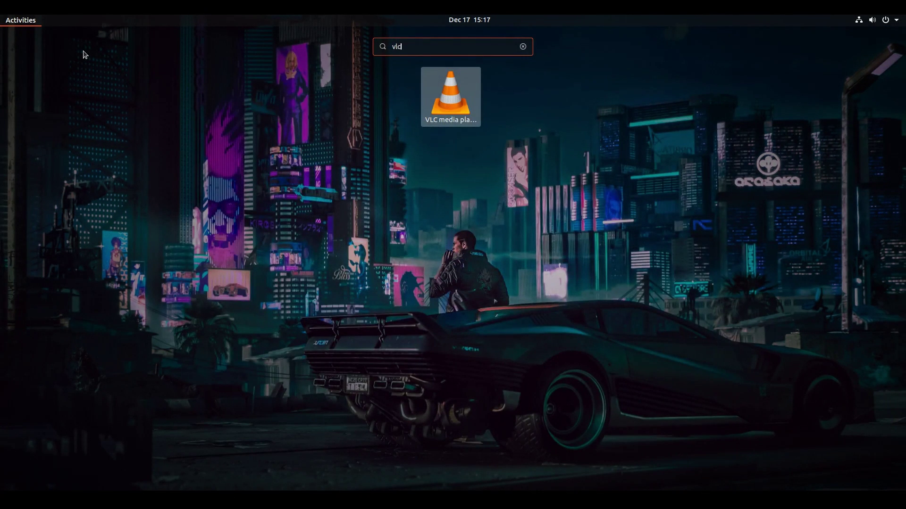
key(Return)
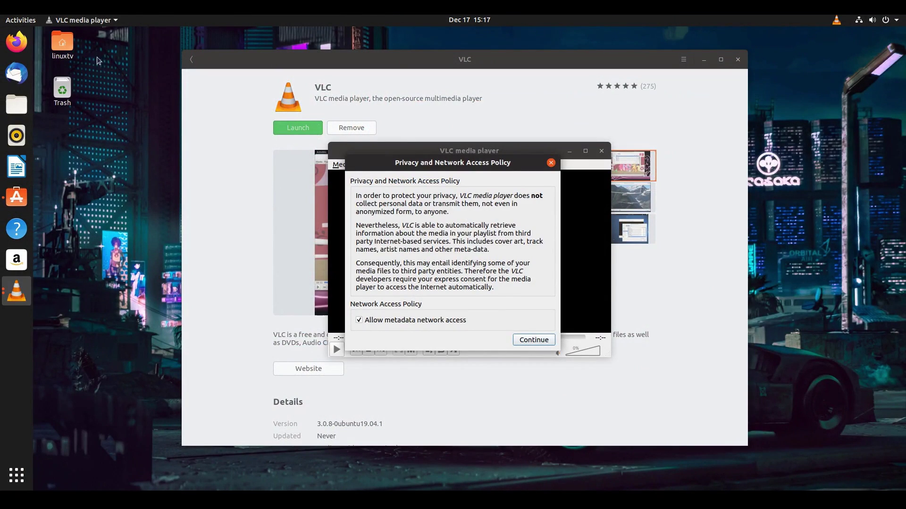
click(533, 340)
- Move the VLC media player window slightly, close it and return to the Audio & Video category in Ubuntu Software
drag(545, 151, 533, 124)
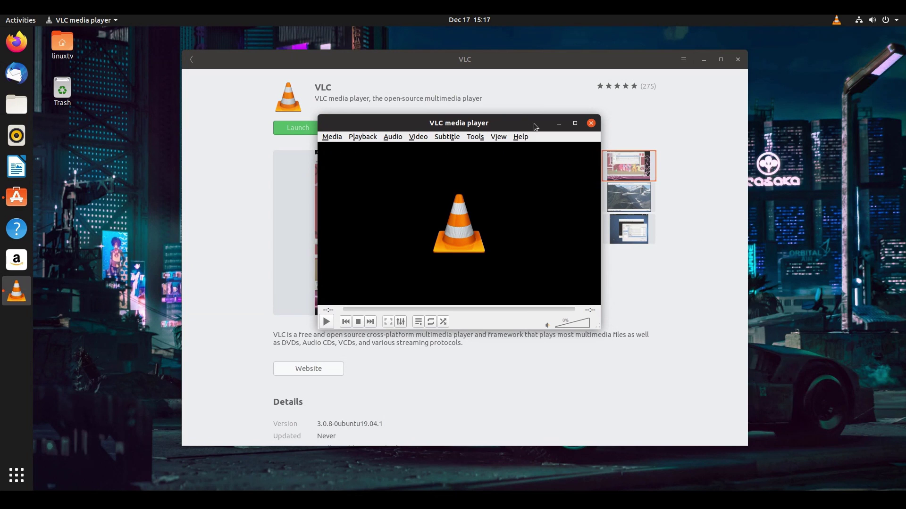
click(590, 124)
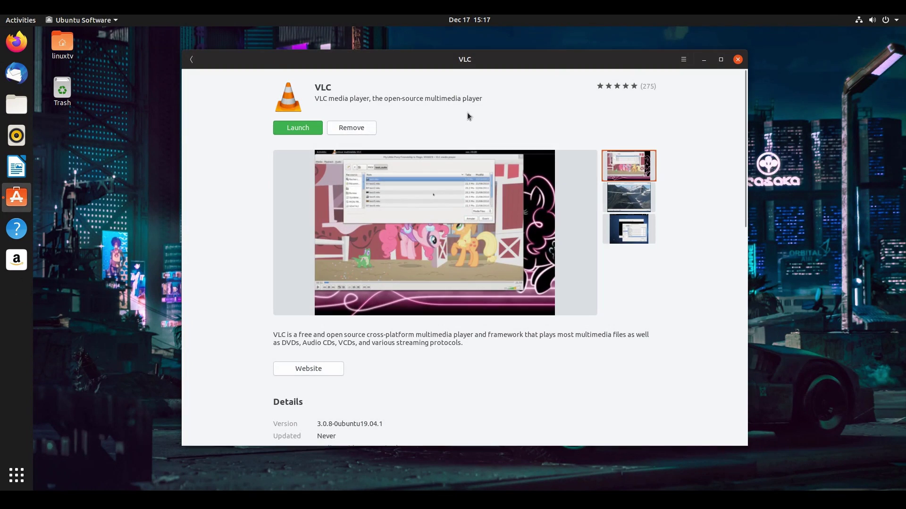
click(191, 60)
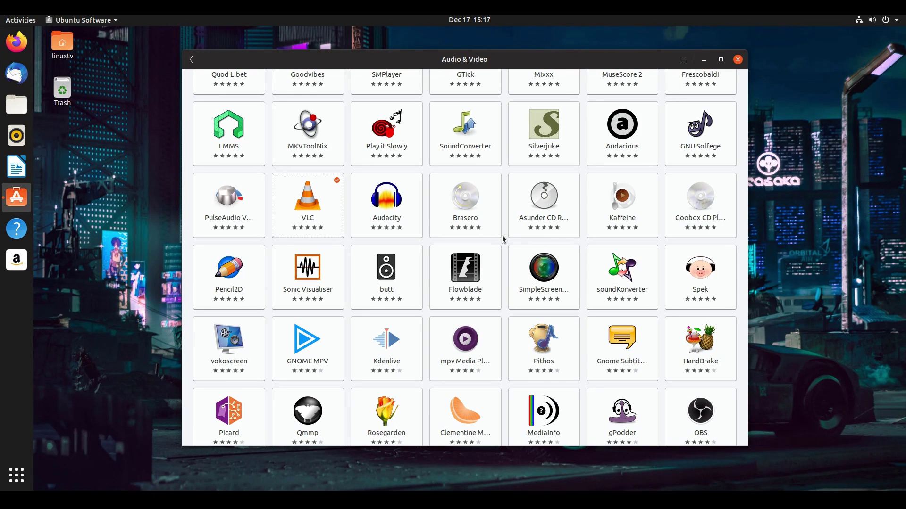
- Filter the Audio & Video category by Audio Creation & Editing and by Music Players
scroll(501, 235, down, 2)
scroll(330, 141, up, 5)
click(324, 95)
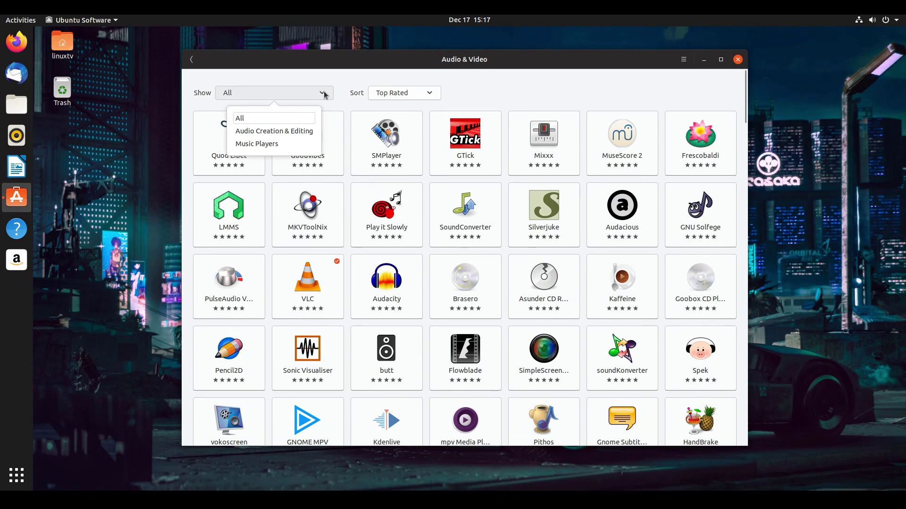
click(278, 133)
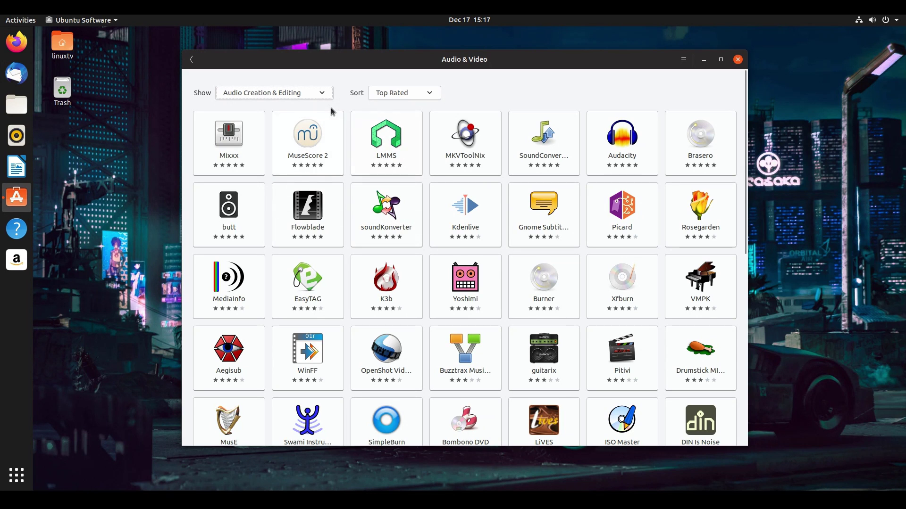
click(325, 95)
click(299, 147)
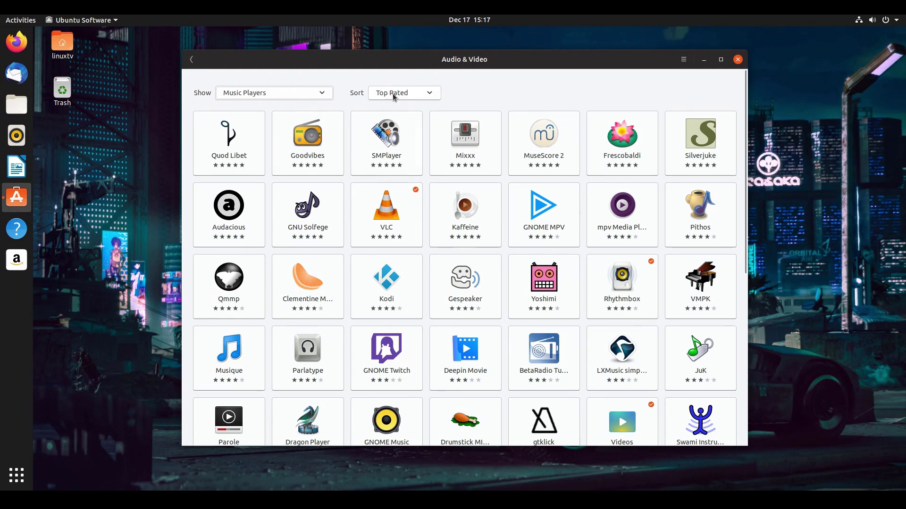
- Browse the Graphics & Photography category filtered to 3D Graphics and return to the overview
click(192, 59)
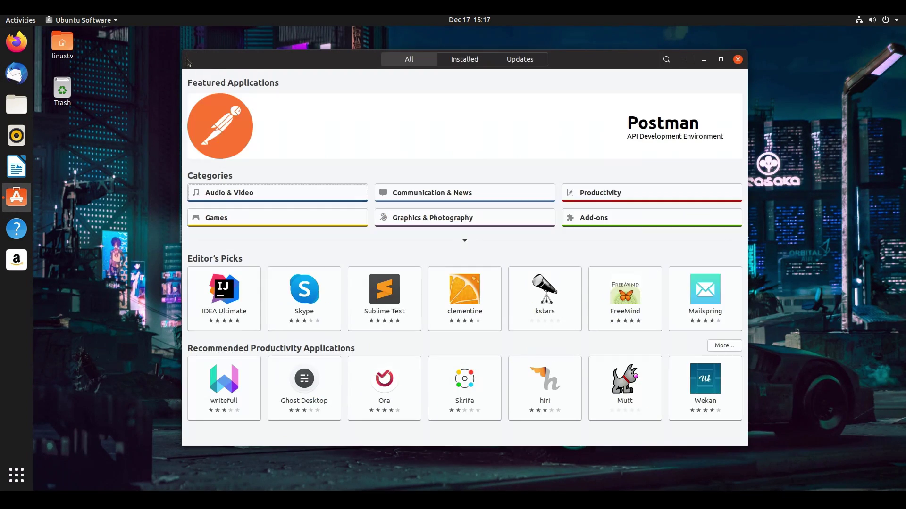
click(433, 221)
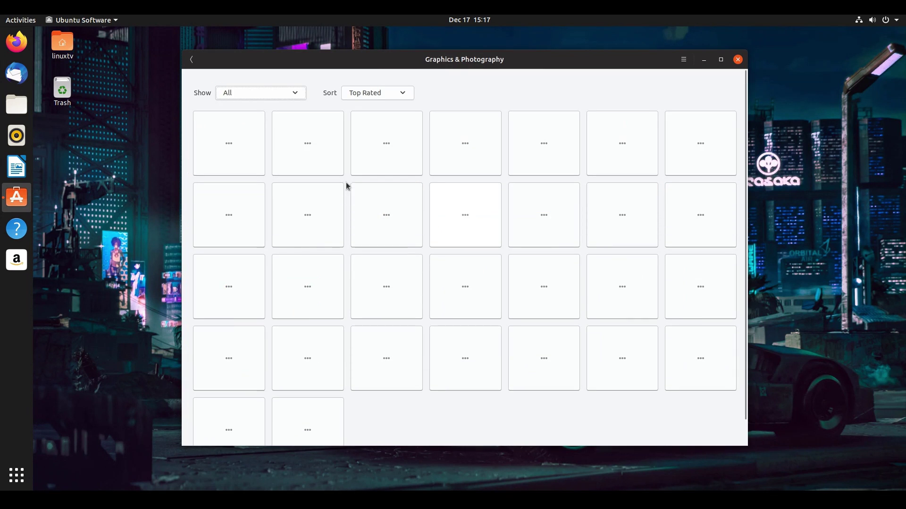
click(298, 93)
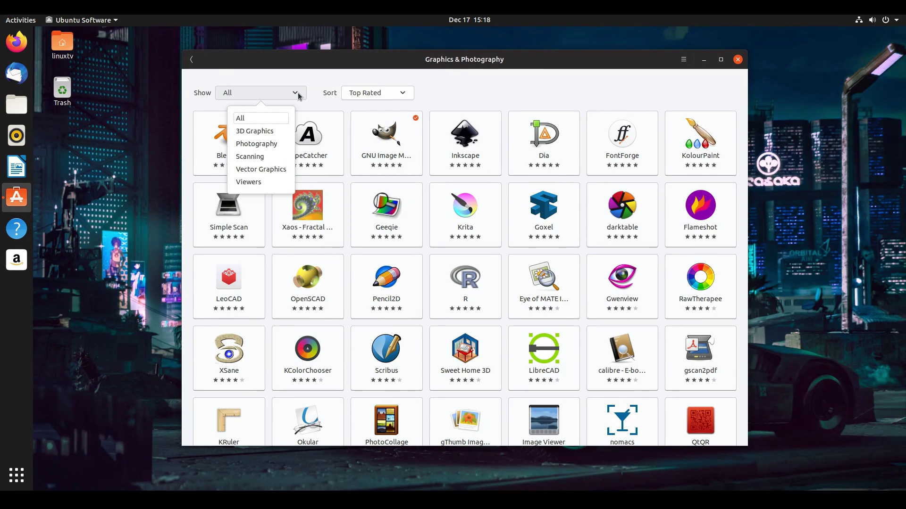
click(271, 133)
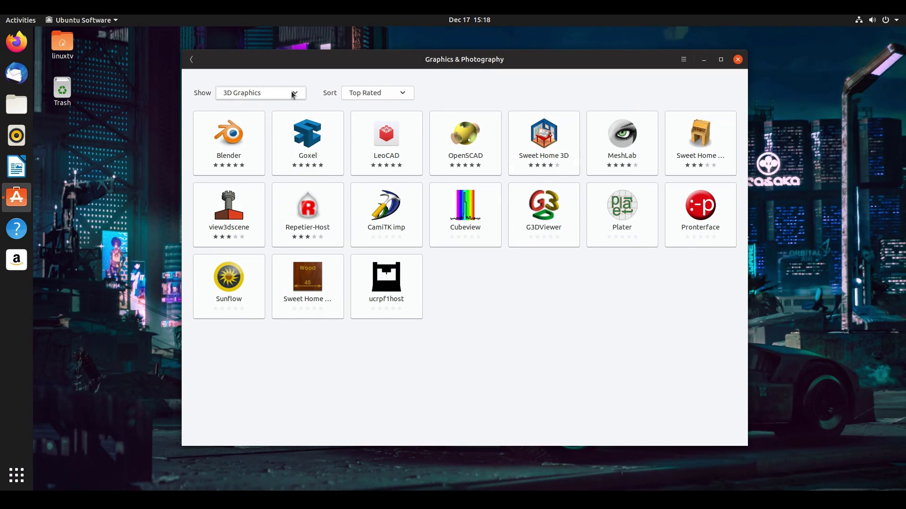
key(alt+Left)
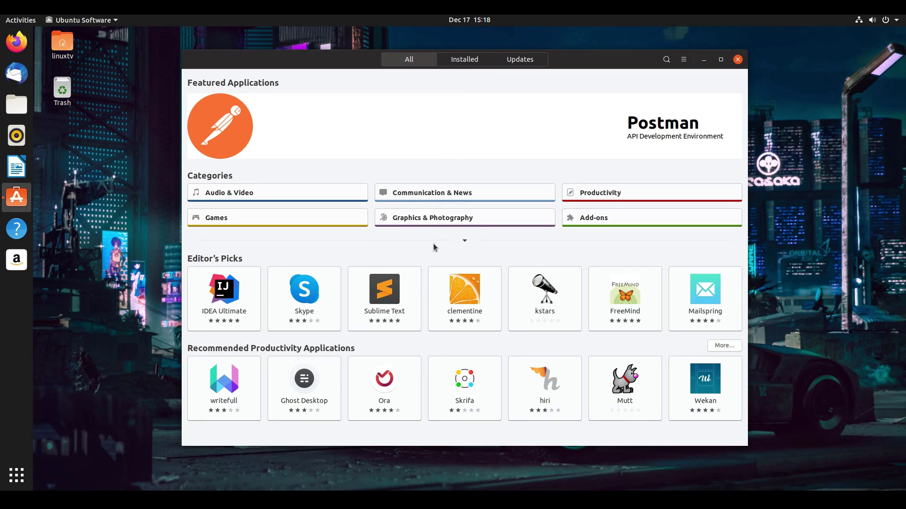
- Find GNU Image Manipulation Program among the installed applications and open its details page
click(467, 60)
scroll(448, 207, down, 3)
scroll(449, 207, up, 3)
scroll(448, 207, down, 12)
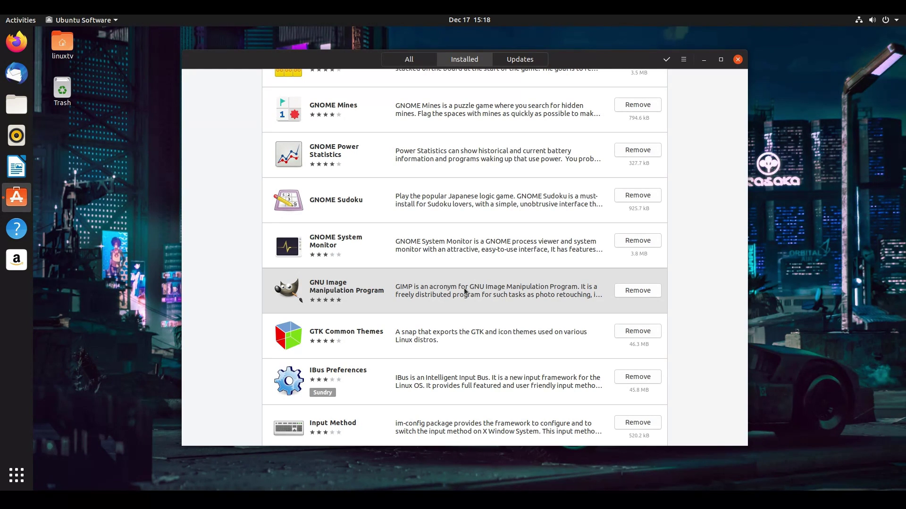
click(464, 291)
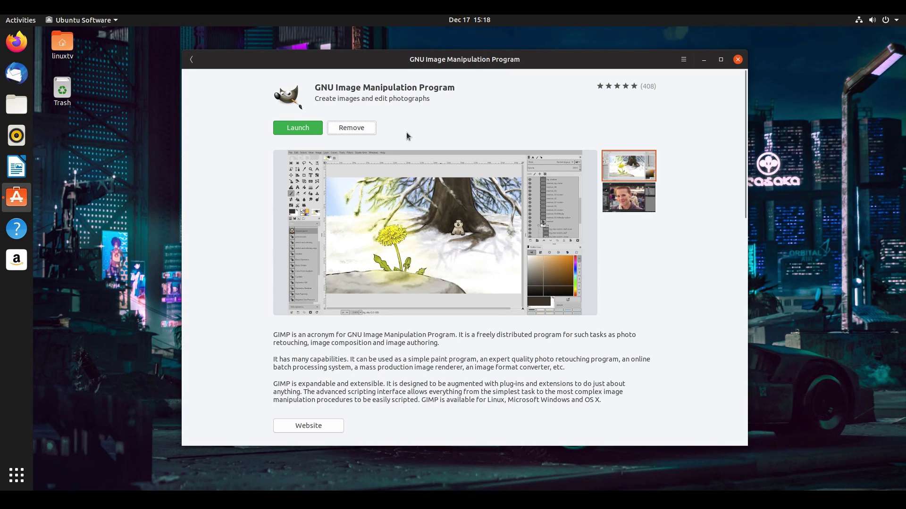
- Remove GNU Image Manipulation Program, confirming the removal and authenticating with the account password
click(362, 131)
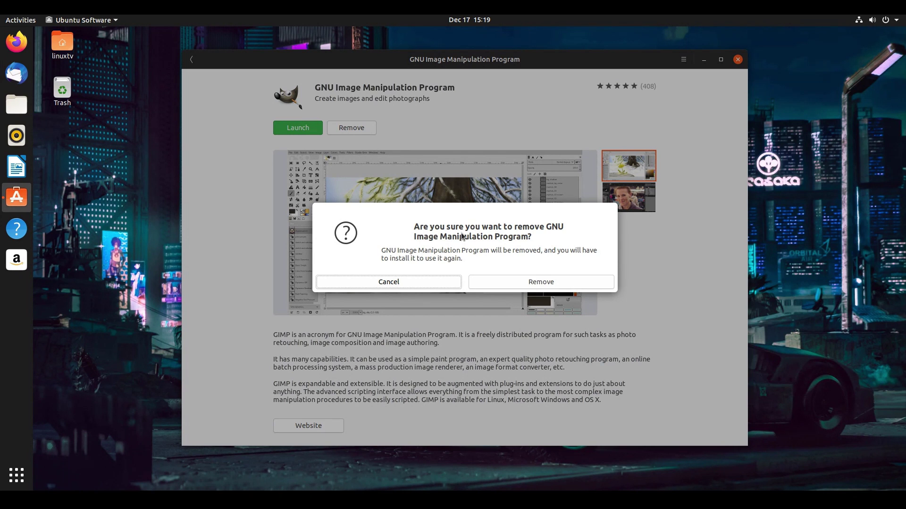
click(513, 282)
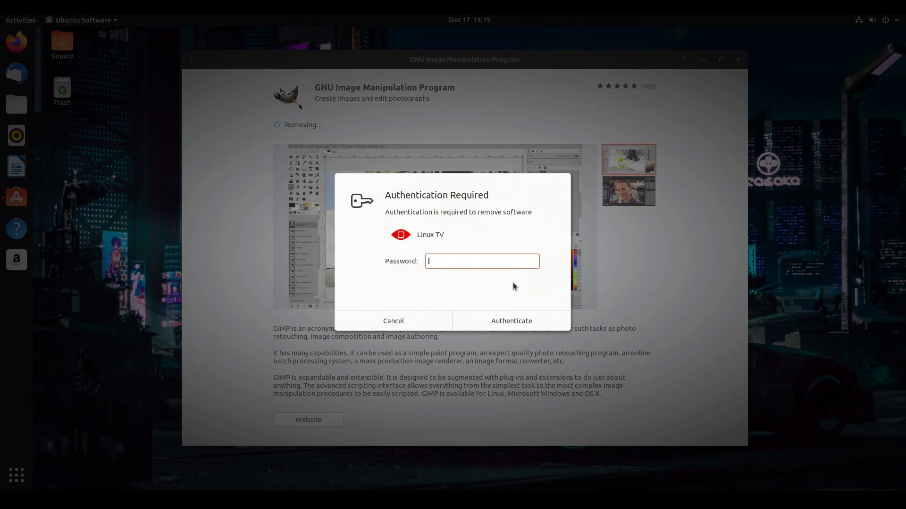
text(********)
key(Return)
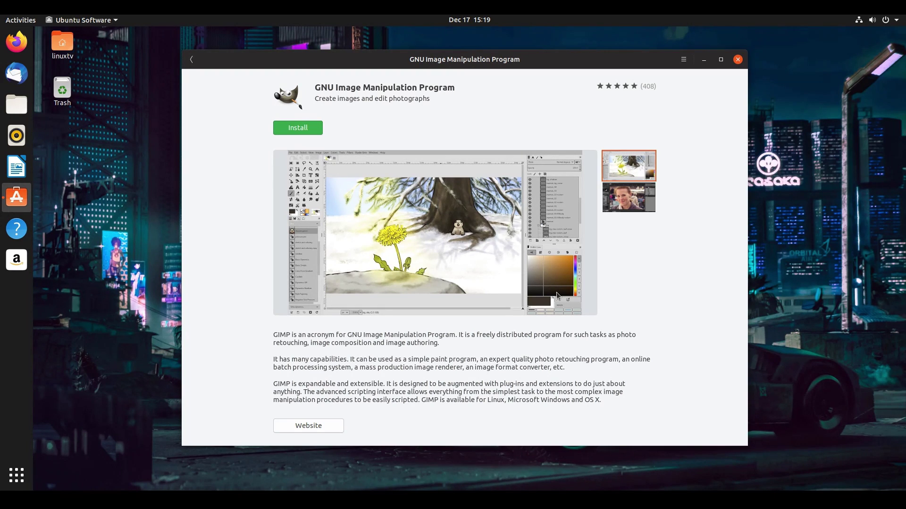
- Examine the description, details and reviews on the GNU Image Manipulation Program page
scroll(557, 296, down, 2)
scroll(556, 294, down, 3)
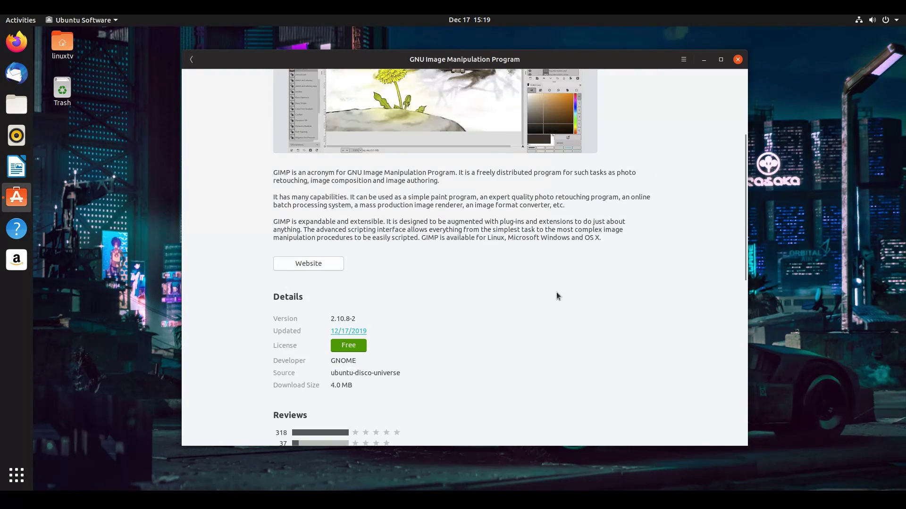
scroll(556, 297, up, 4)
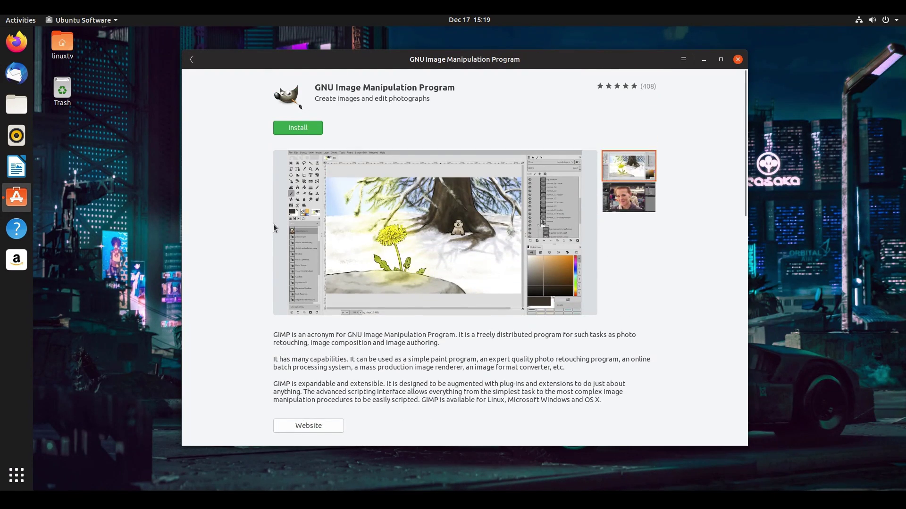
scroll(255, 236, down, 5)
scroll(465, 281, down, 2)
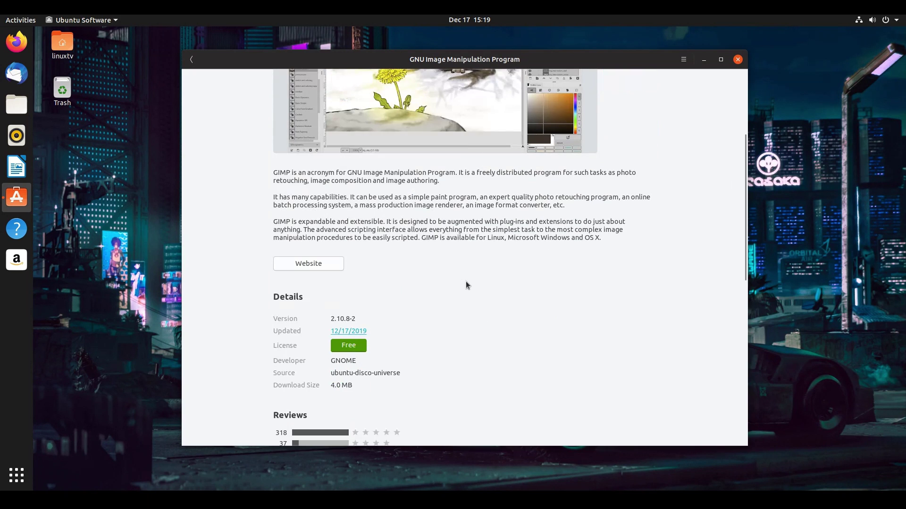
scroll(465, 281, down, 2)
scroll(455, 278, up, 2)
scroll(455, 279, up, 6)
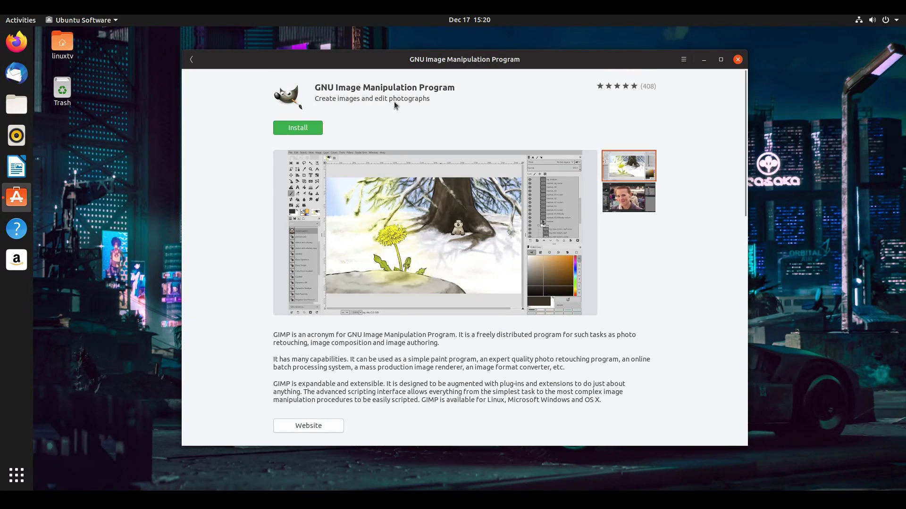
- Highlight the package source in the details of GNU Image Manipulation Program, then clear the selection
double_click(281, 335)
click(283, 335)
scroll(338, 333, down, 6)
scroll(339, 333, down, 3)
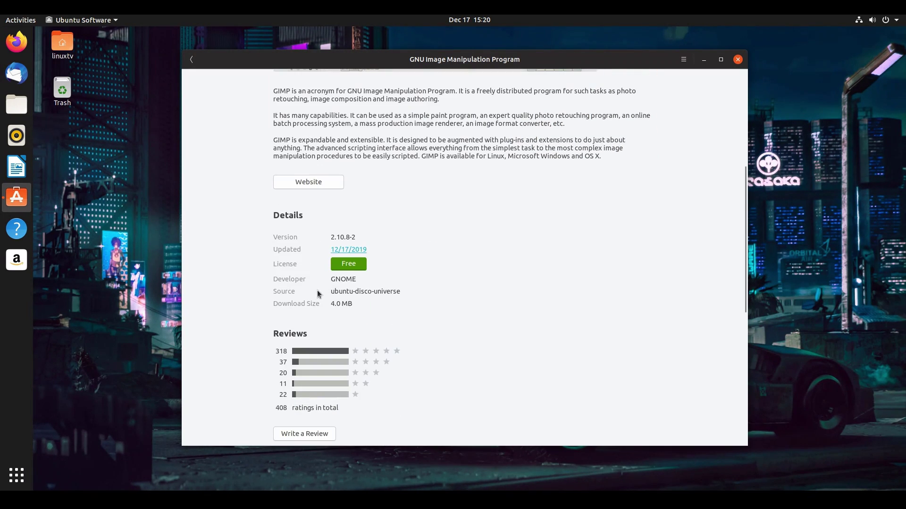
drag(332, 294, 403, 293)
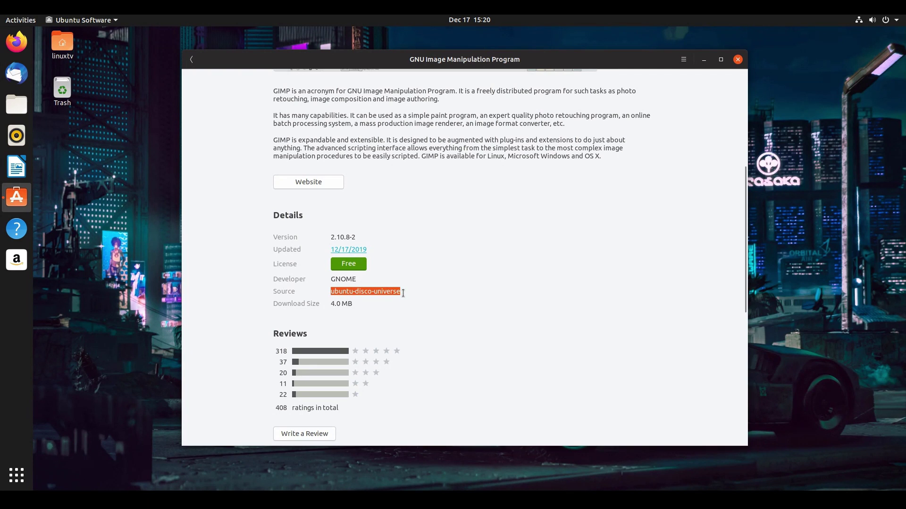
click(344, 293)
scroll(344, 292, up, 2)
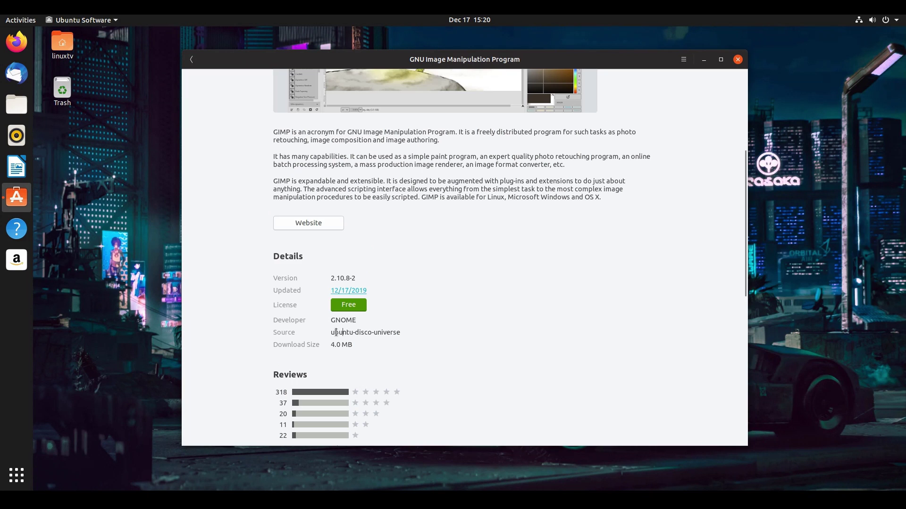
drag(331, 333, 400, 331)
click(400, 331)
scroll(400, 283, up, 10)
- Return to the overview of all applications and search for "gimp", moving the window up slightly
click(191, 60)
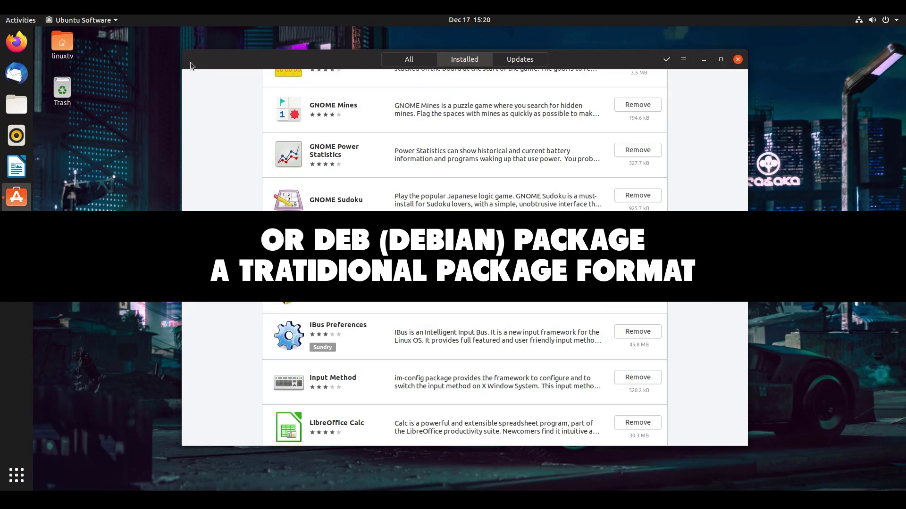
scroll(465, 139, up, 10)
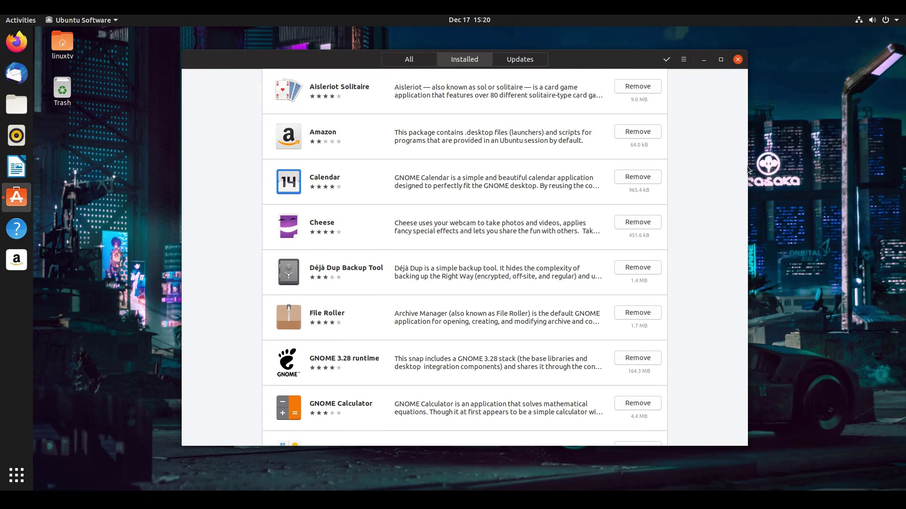
click(406, 61)
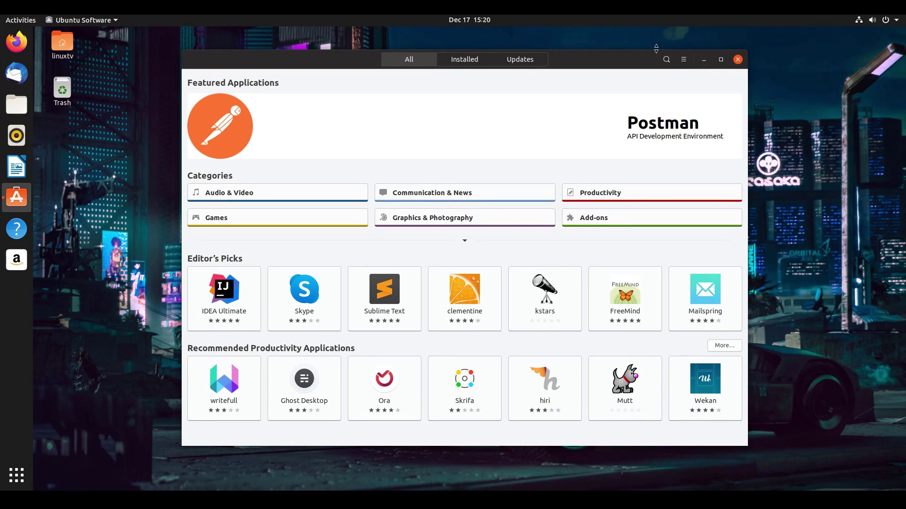
text(gimp)
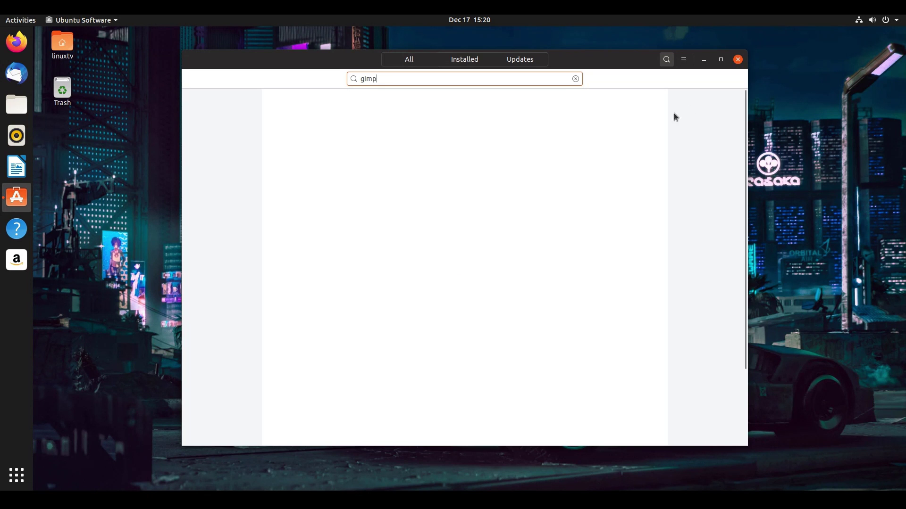
drag(332, 68, 331, 57)
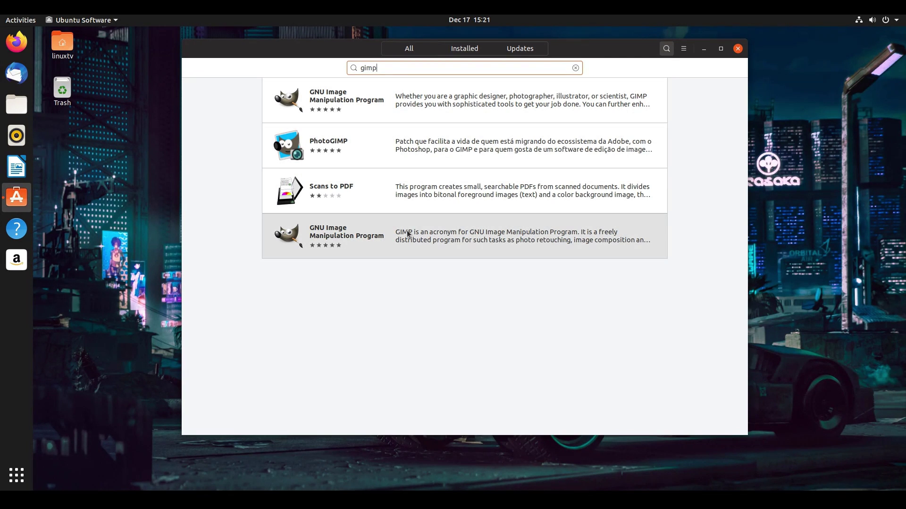
- Open the last GNU Image Manipulation Program result, highlight its source in the details and return to the search results
click(435, 233)
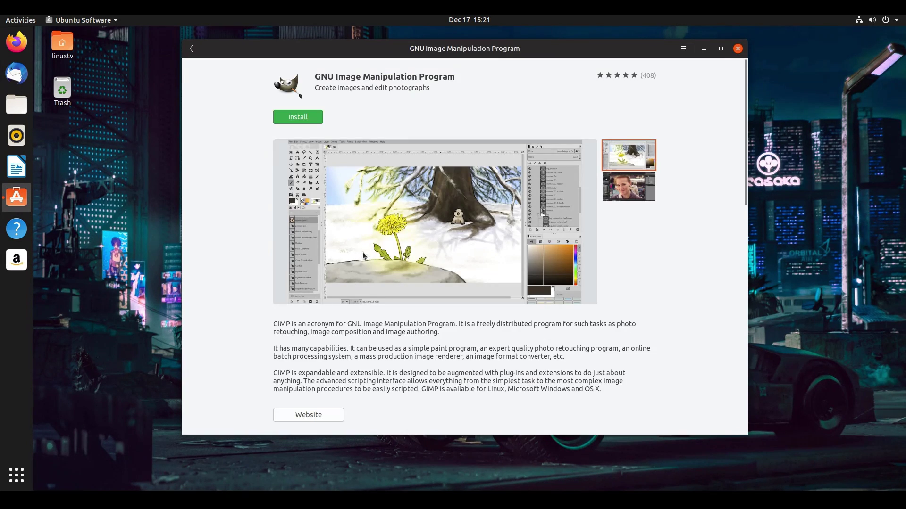
scroll(356, 254, down, 5)
scroll(356, 254, down, 1)
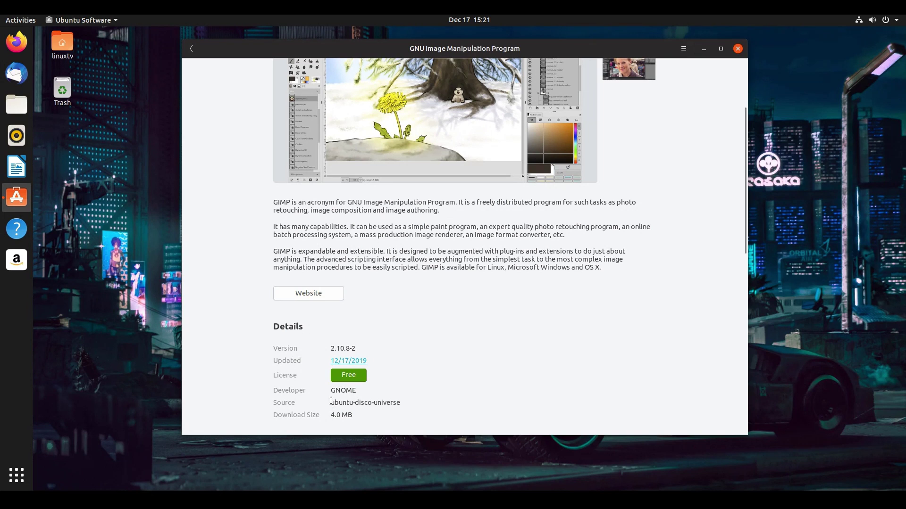
drag(330, 402, 402, 401)
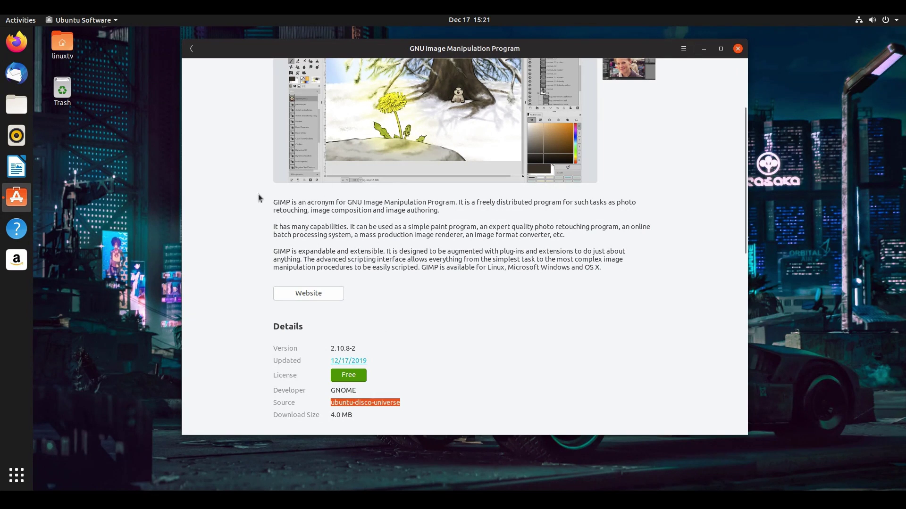
click(191, 49)
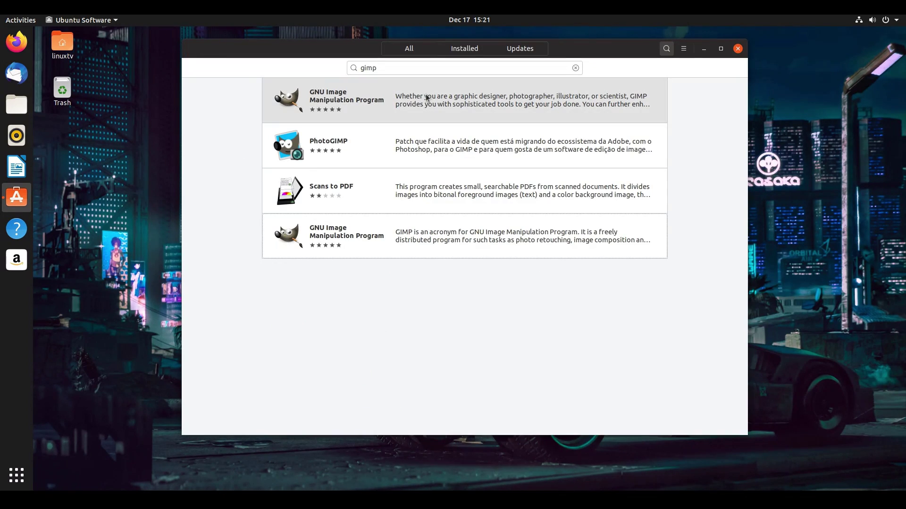
- Open the first GNU Image Manipulation Program result and highlight its version and source while reviewing the details
click(446, 101)
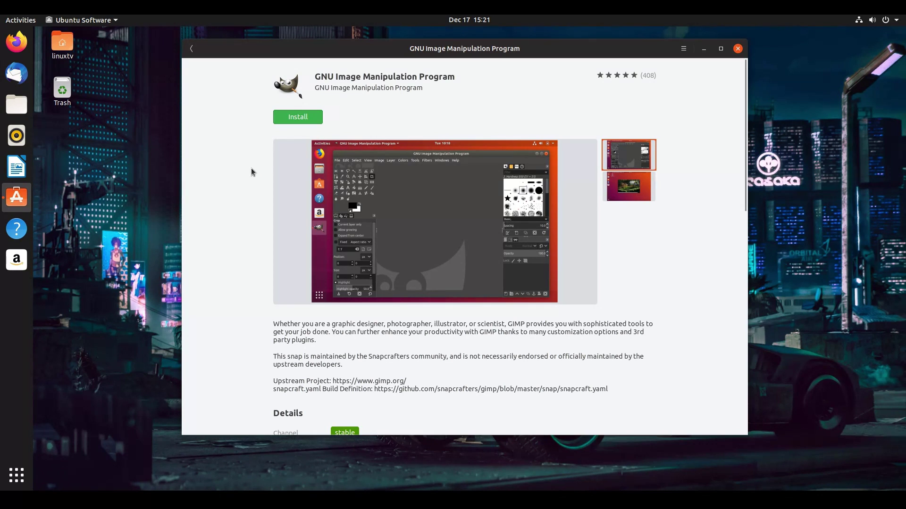
scroll(251, 171, down, 5)
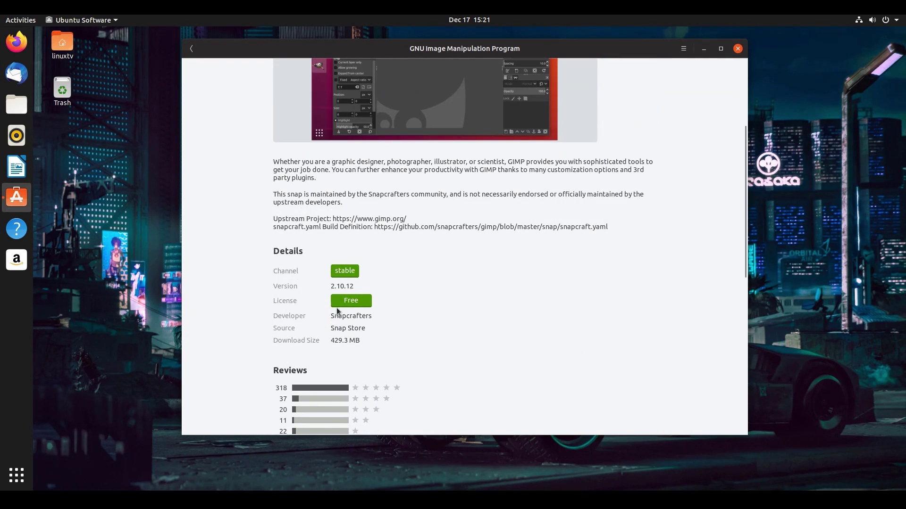
drag(331, 286, 355, 286)
mouse_move(331, 328)
mouse_down()
mouse_move(382, 330)
mouse_move(331, 329)
mouse_up()
click(382, 330)
scroll(383, 334, up, 1)
scroll(383, 331, down, 1)
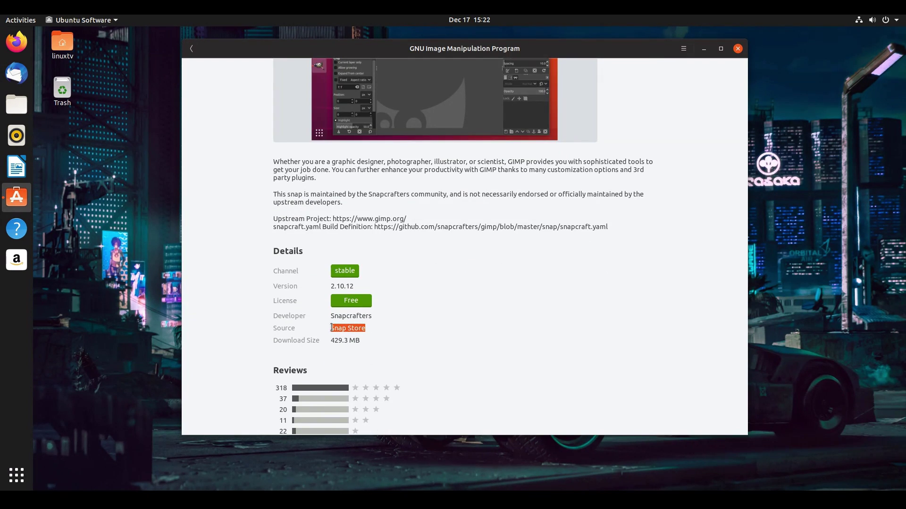
click(372, 331)
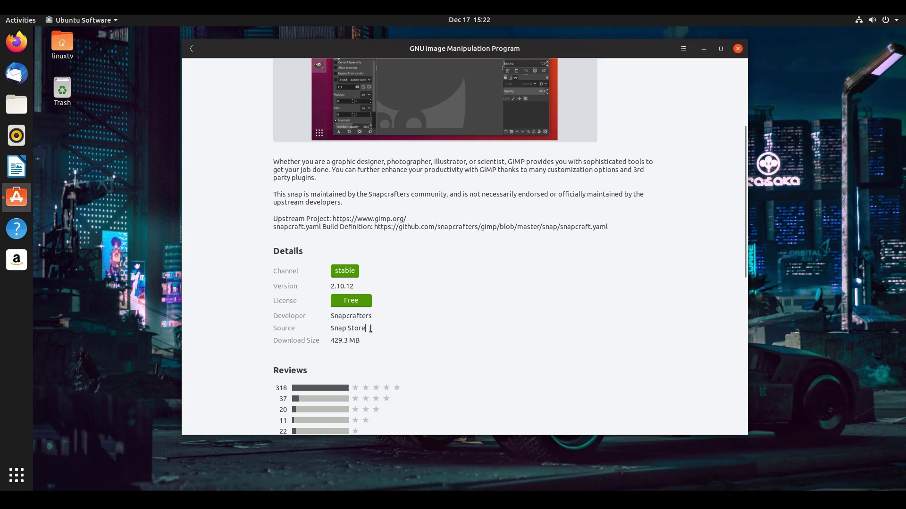
scroll(370, 329, up, 5)
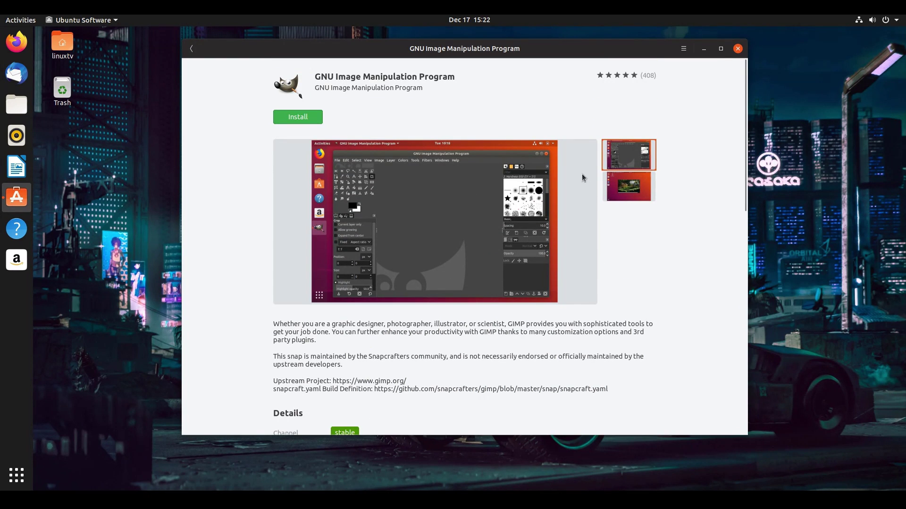
scroll(432, 240, down, 3)
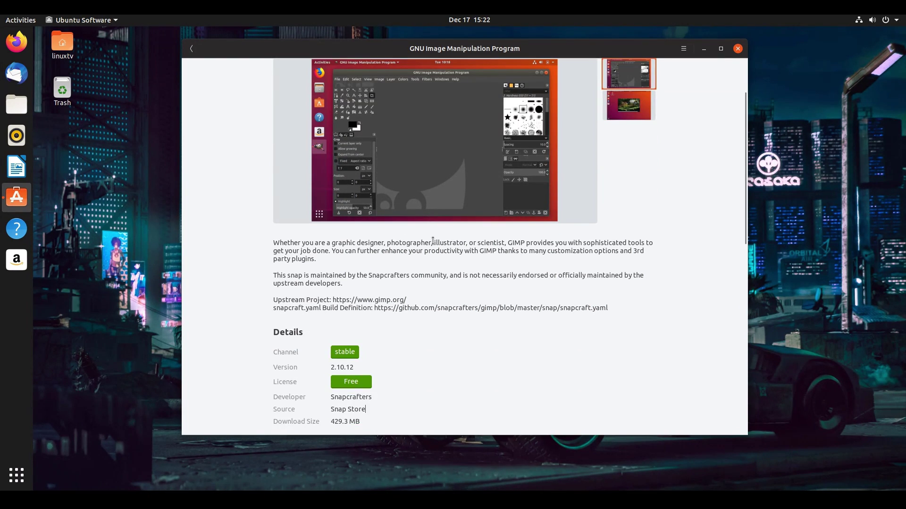
- Examine the details and ratings of the Snap Store GNU Image Manipulation Program and highlight its source
scroll(432, 241, down, 3)
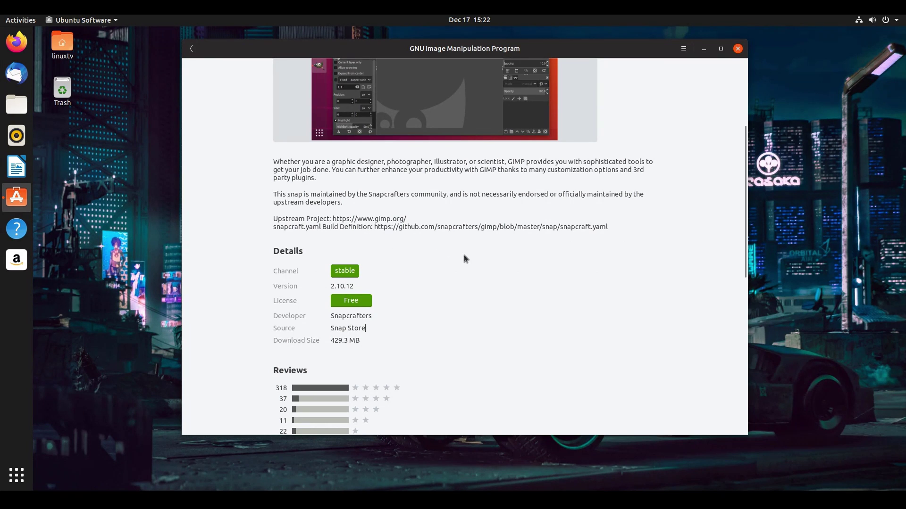
scroll(464, 256, down, 4)
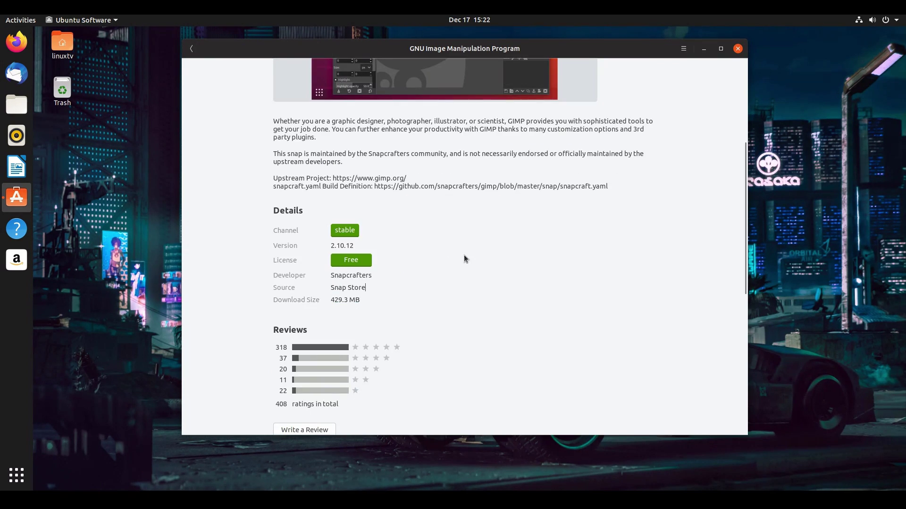
scroll(463, 258, up, 10)
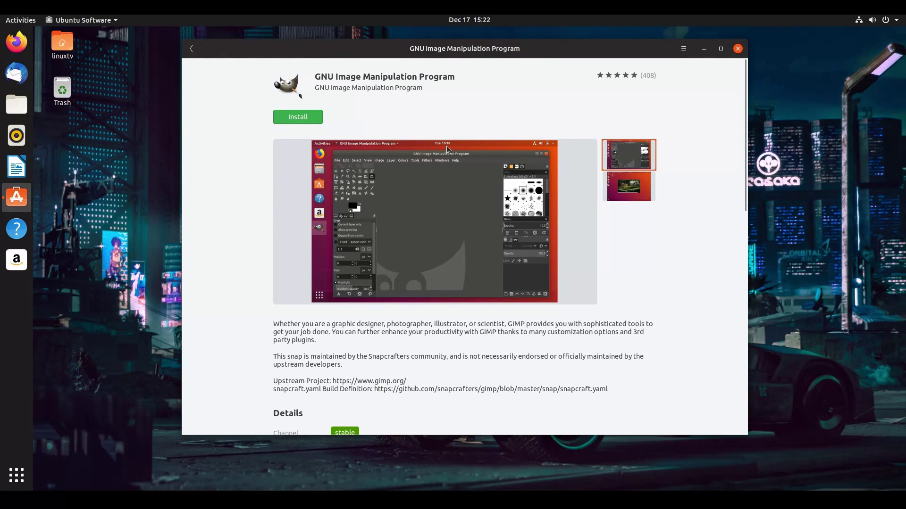
scroll(437, 212, down, 6)
drag(367, 288, 326, 287)
scroll(392, 280, up, 1)
scroll(394, 282, up, 4)
- Highlight the version in the Snap Store package's details, then return to the "gimp" search results
scroll(466, 200, down, 1)
scroll(448, 187, up, 1)
scroll(449, 188, down, 1)
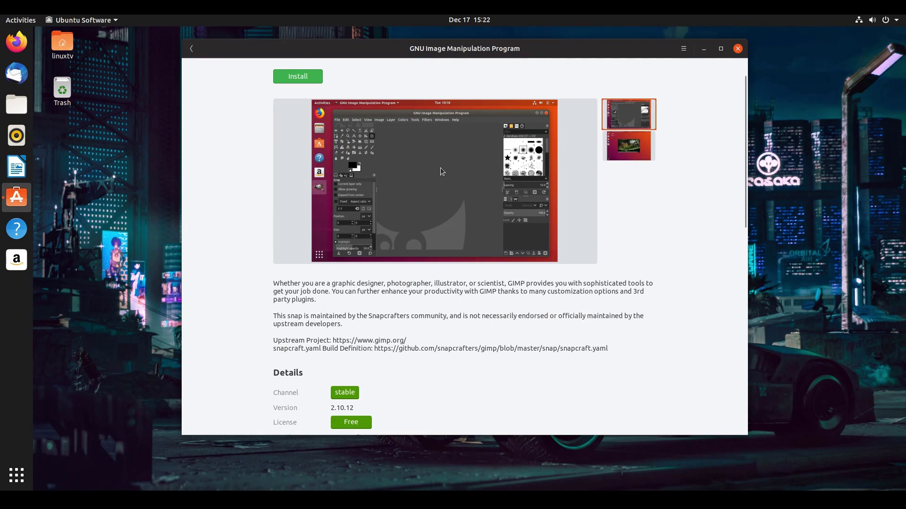
scroll(440, 168, down, 2)
double_click(352, 328)
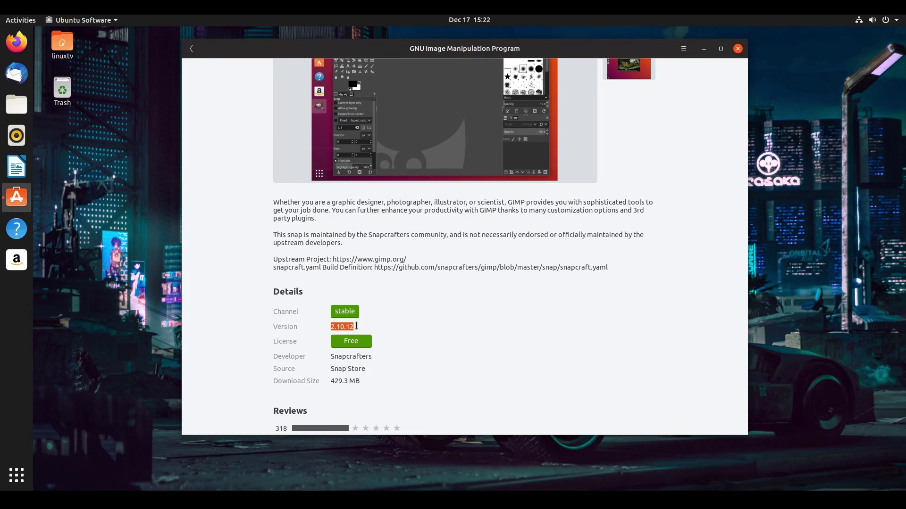
scroll(374, 325, up, 3)
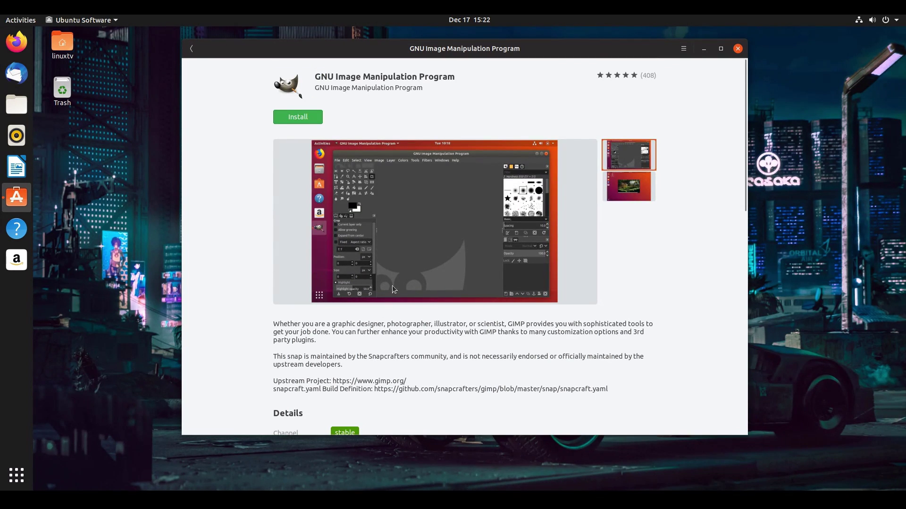
click(191, 49)
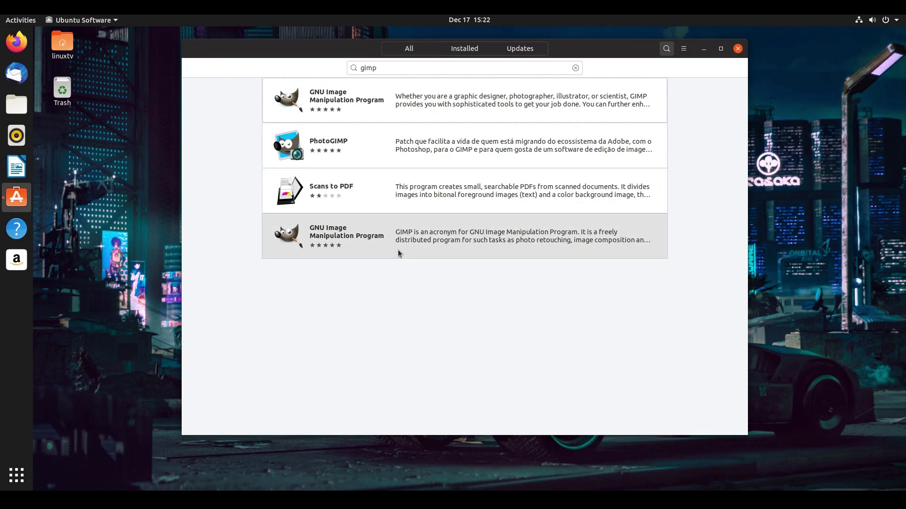
- Open the last GNU Image Manipulation Program result and review its version, source and download size
click(422, 237)
scroll(422, 238, down, 5)
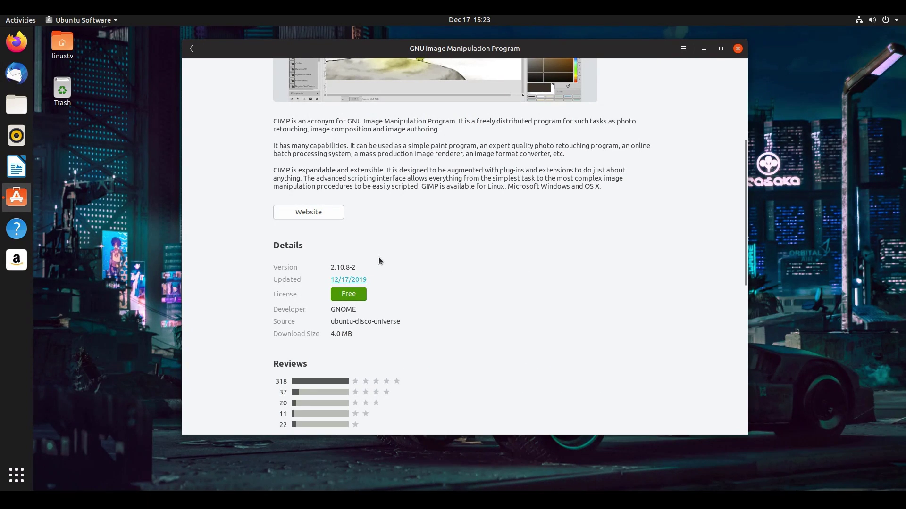
scroll(378, 258, up, 1)
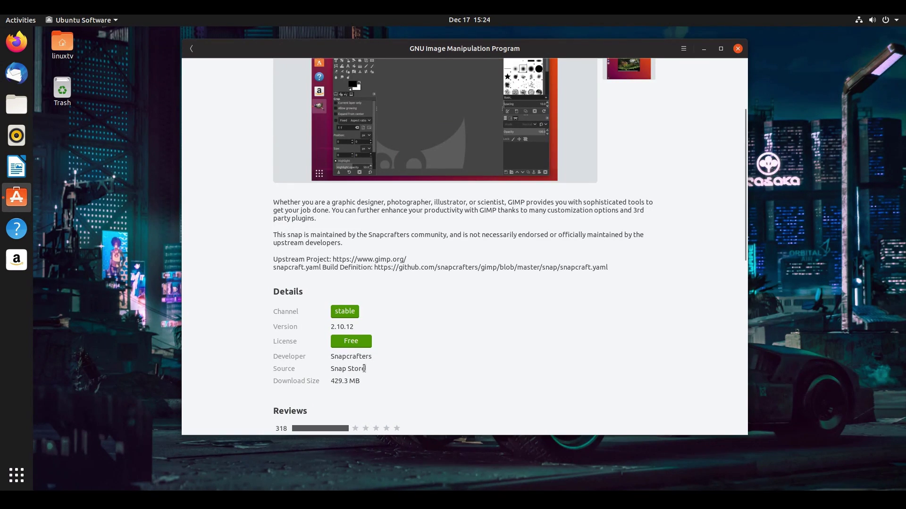
- Highlight the source in the Snap Store GIMP package's details, then clear the selection and return to the page's start
drag(366, 368, 330, 372)
scroll(344, 369, down, 1)
click(381, 329)
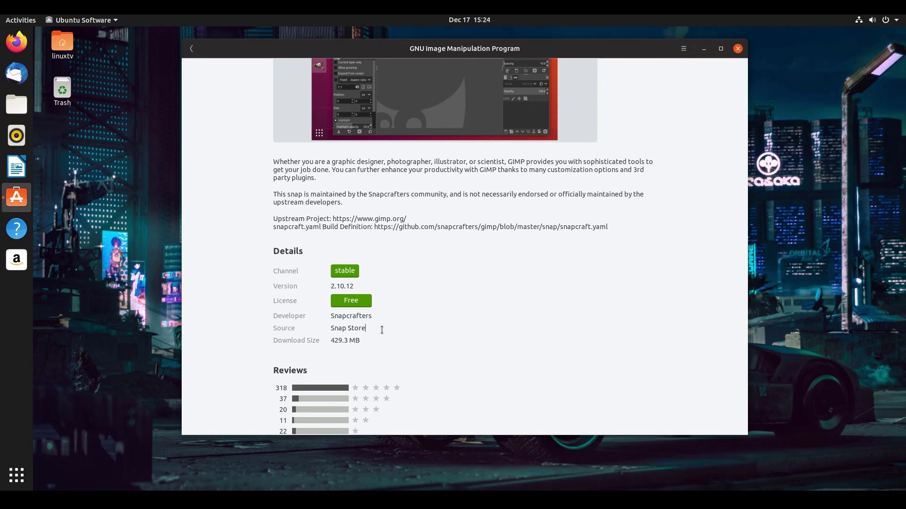
scroll(381, 330, up, 1)
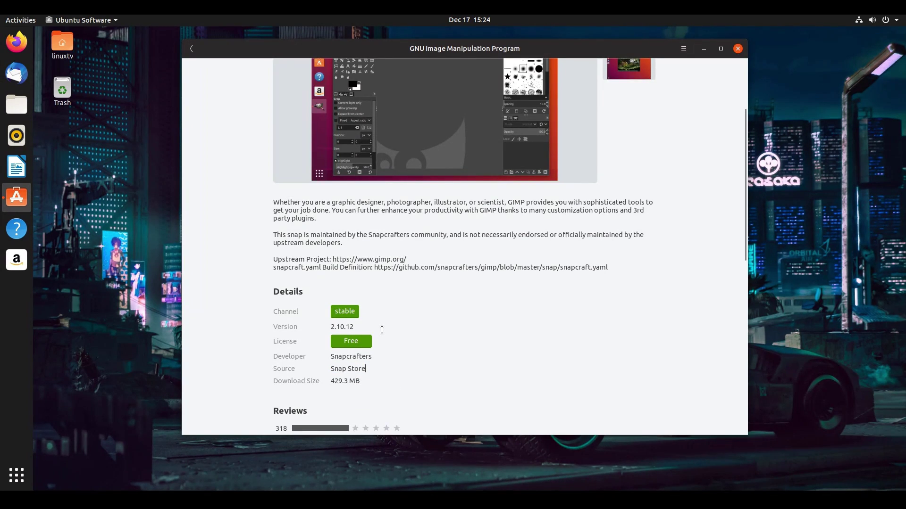
scroll(381, 330, up, 1)
scroll(381, 329, down, 1)
scroll(386, 333, up, 3)
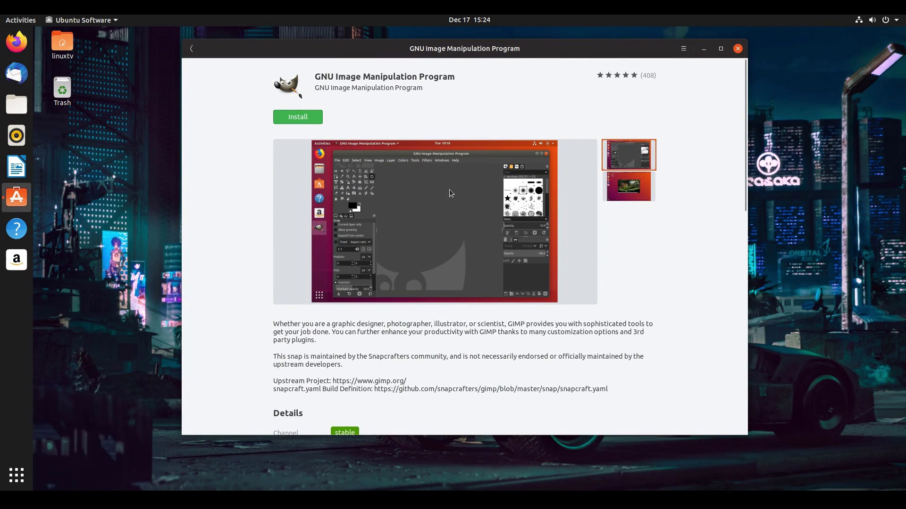
- Highlight the Snap Store package's source again and look through its ratings and user reviews
scroll(402, 169, down, 4)
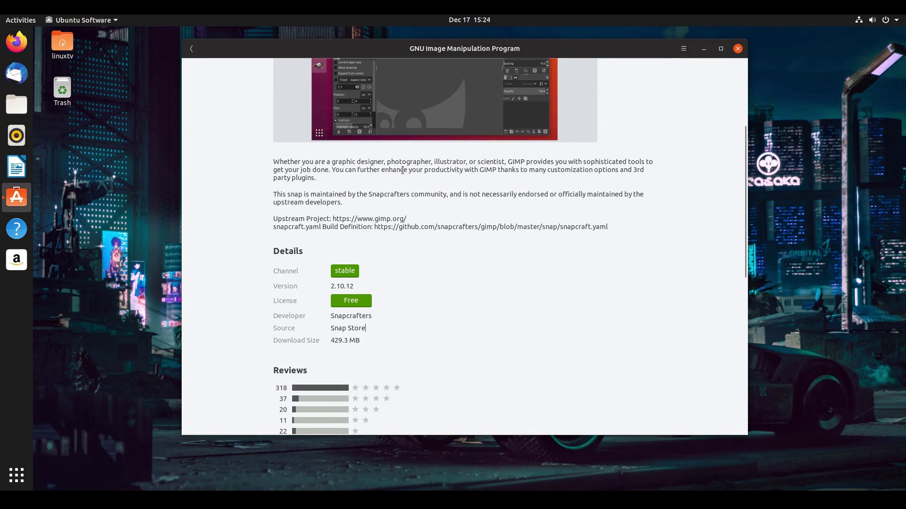
drag(381, 331, 330, 329)
scroll(395, 330, up, 3)
scroll(395, 327, down, 3)
scroll(396, 327, down, 4)
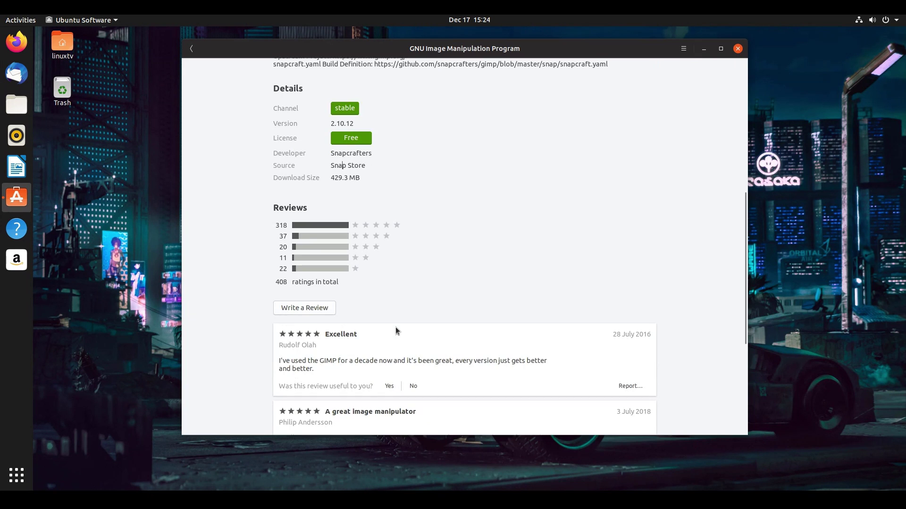
scroll(395, 327, down, 3)
scroll(396, 327, up, 11)
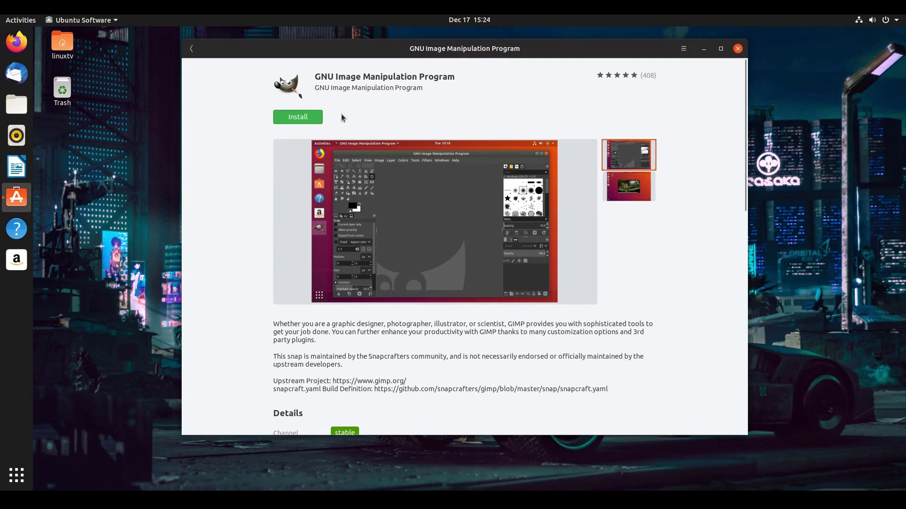
scroll(341, 114, down, 5)
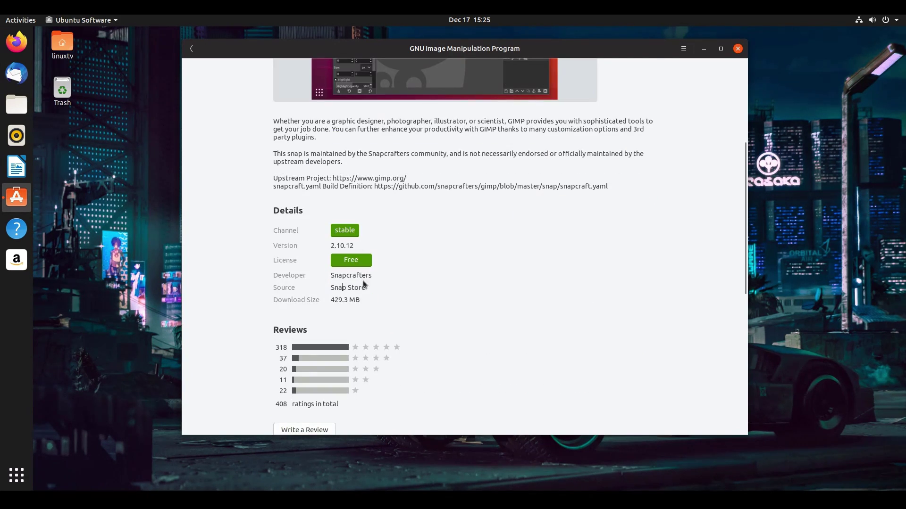
scroll(369, 289, up, 5)
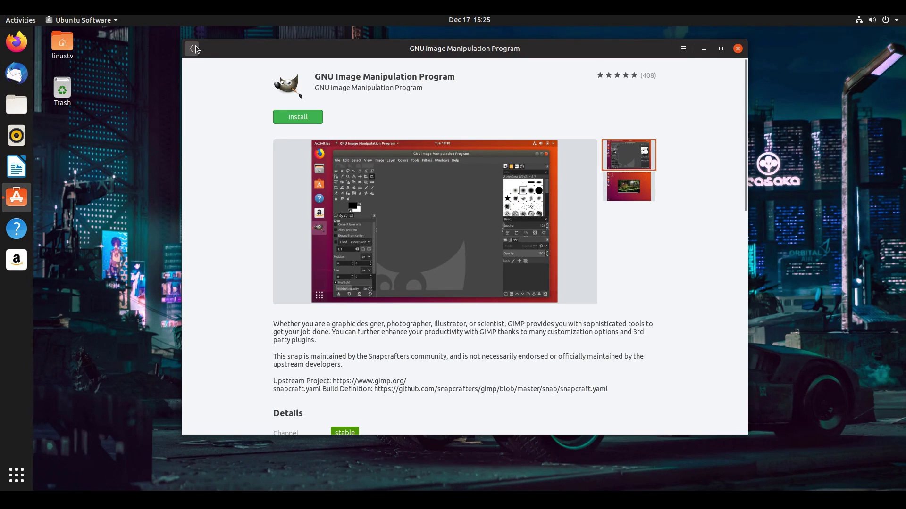
- Install the Snap Store version of GNU Image Manipulation Program, authenticating with the account password
click(301, 119)
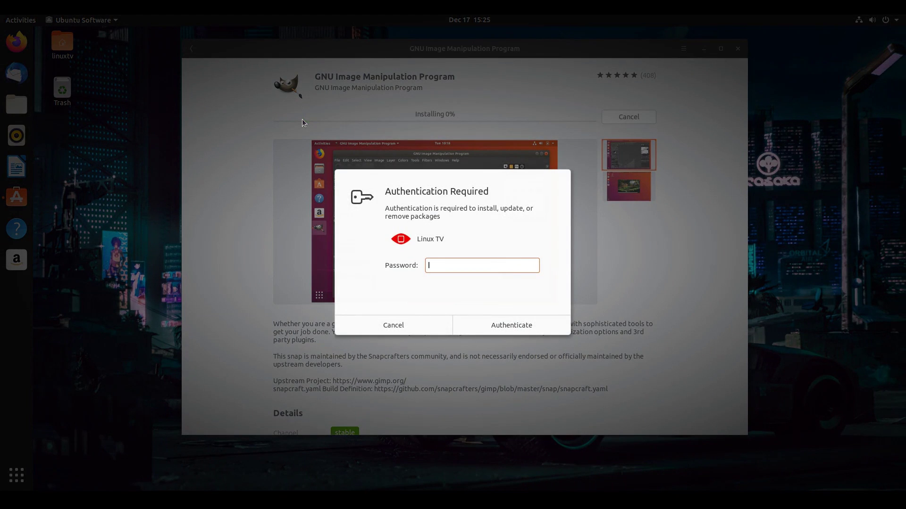
text(••••)
key(Return)
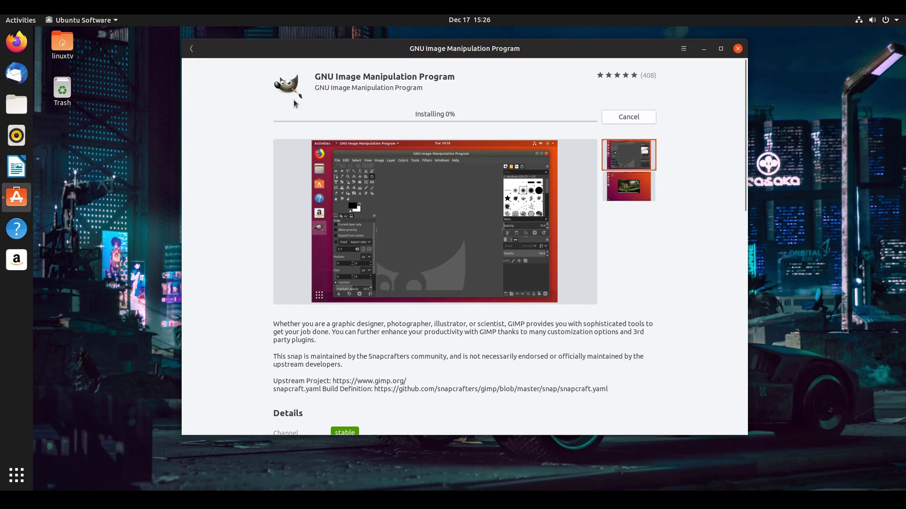
- Open the last GNU Image Manipulation Program search result and highlight its source in the details, then clear the selection
click(191, 49)
click(426, 237)
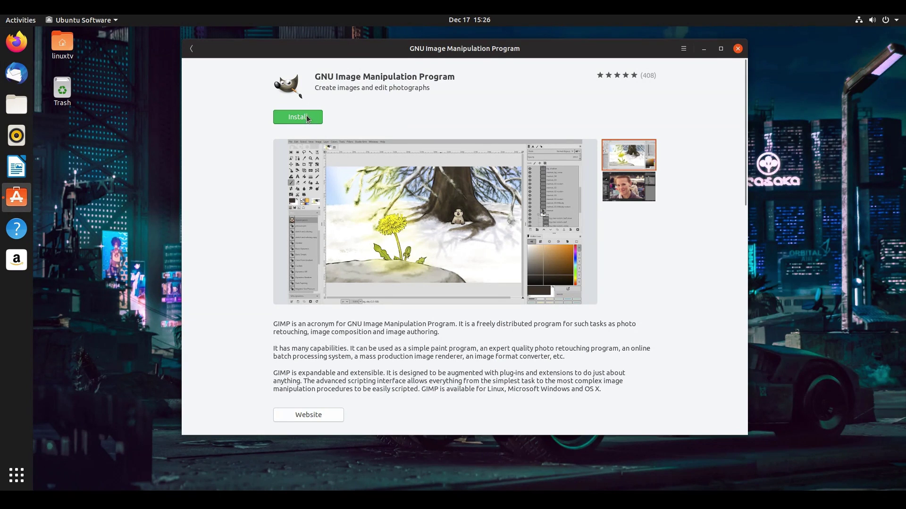
scroll(314, 307, down, 5)
drag(333, 362, 401, 362)
click(388, 362)
scroll(388, 363, up, 5)
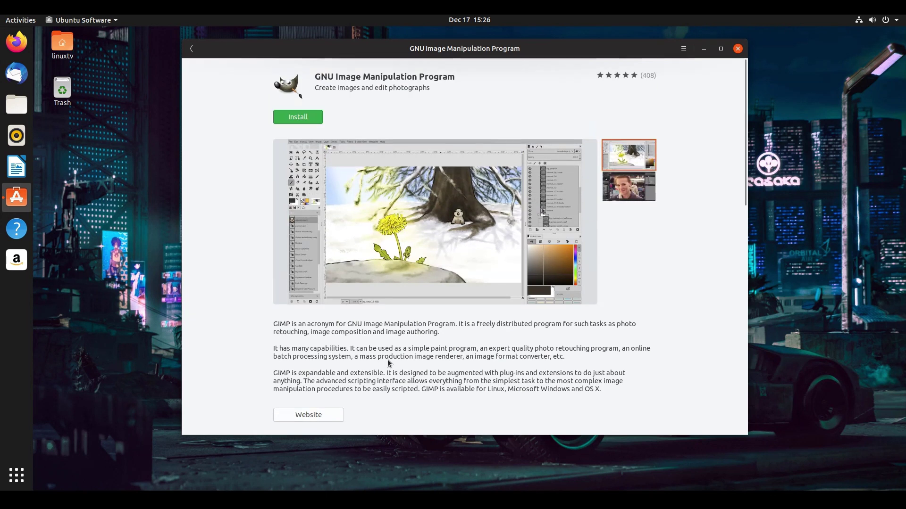
- Install the Ubuntu repository version of GNU Image Manipulation Program, authenticating with the account password, and move the window down slightly
click(287, 117)
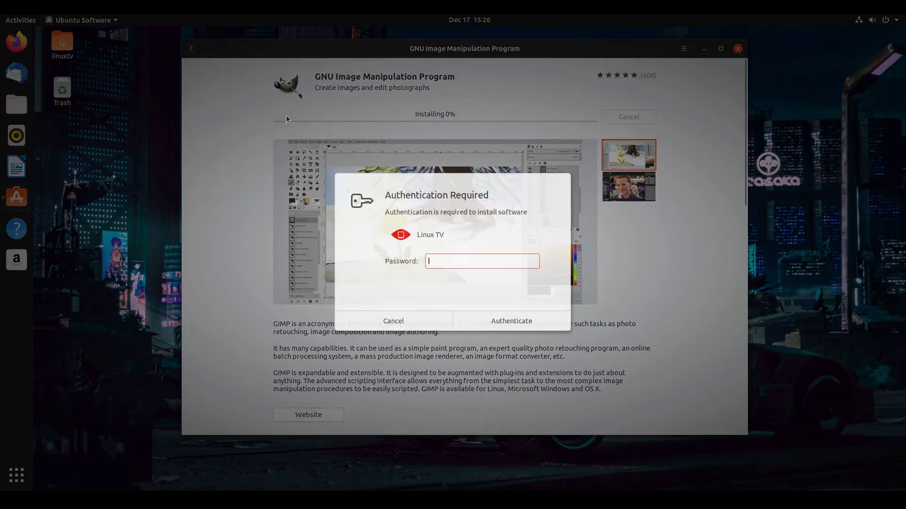
text(********)
key(Return)
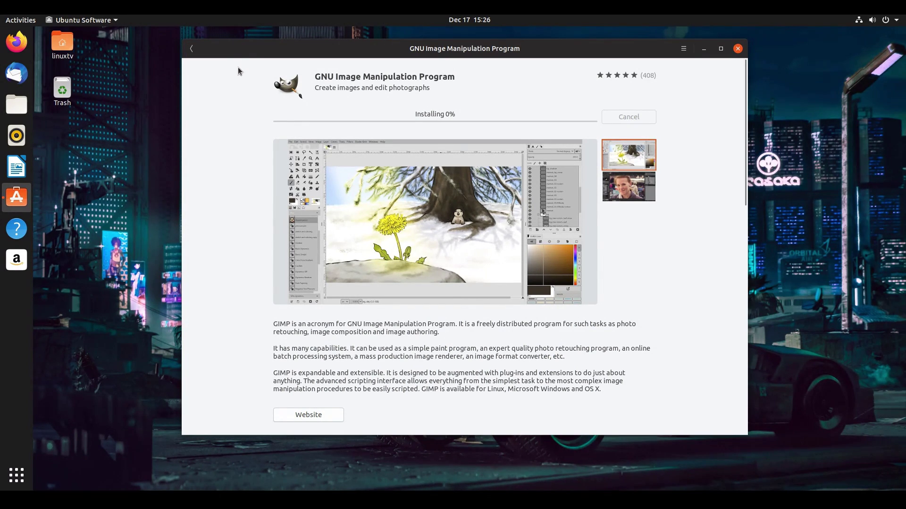
mouse_move(254, 54)
mouse_down()
mouse_move(250, 65)
mouse_move(261, 66)
mouse_up()
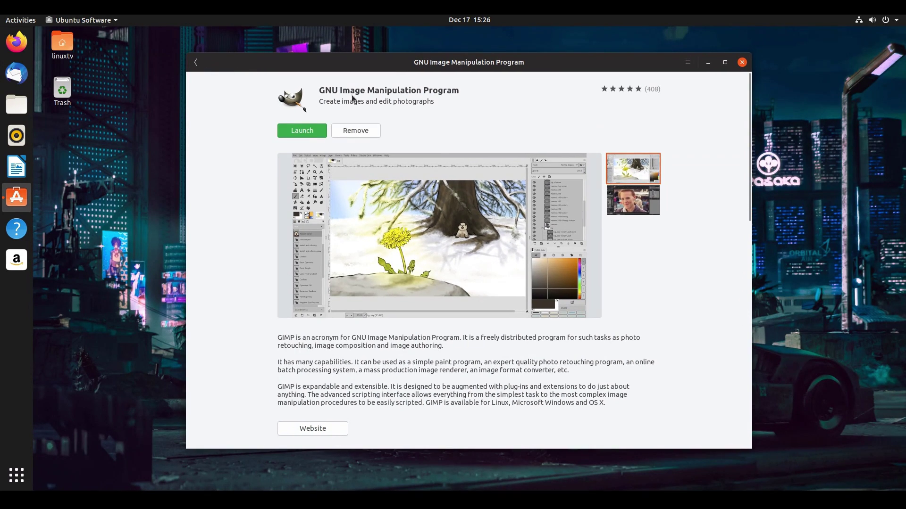
- Leave the package page and find both GNU Image Manipulation Program entries among the installed applications
click(195, 63)
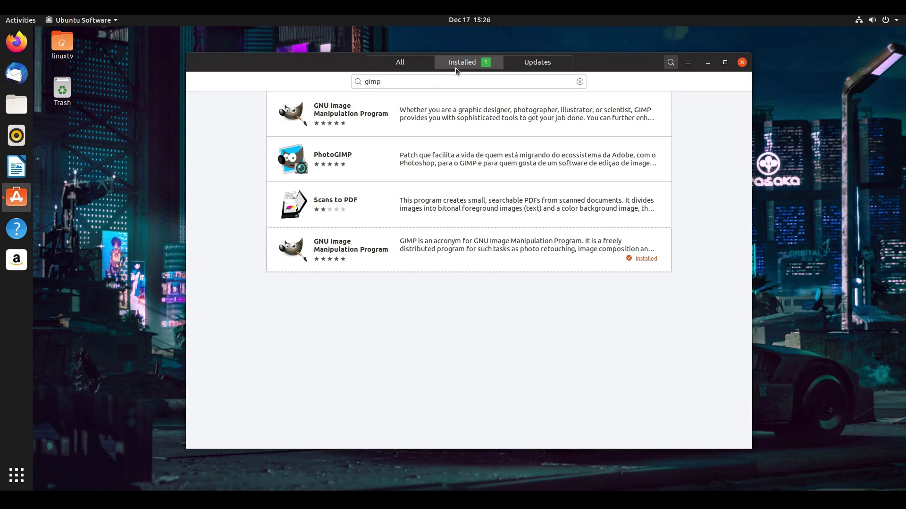
click(485, 65)
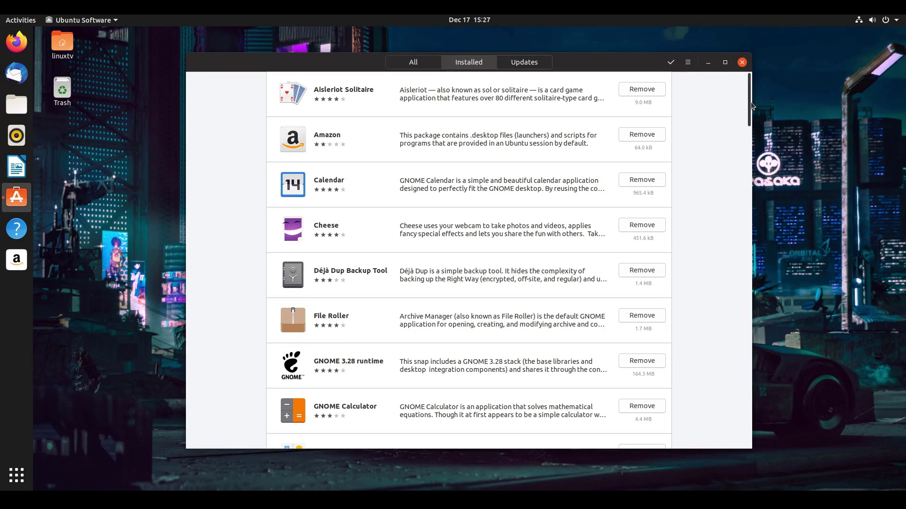
drag(749, 100, 746, 199)
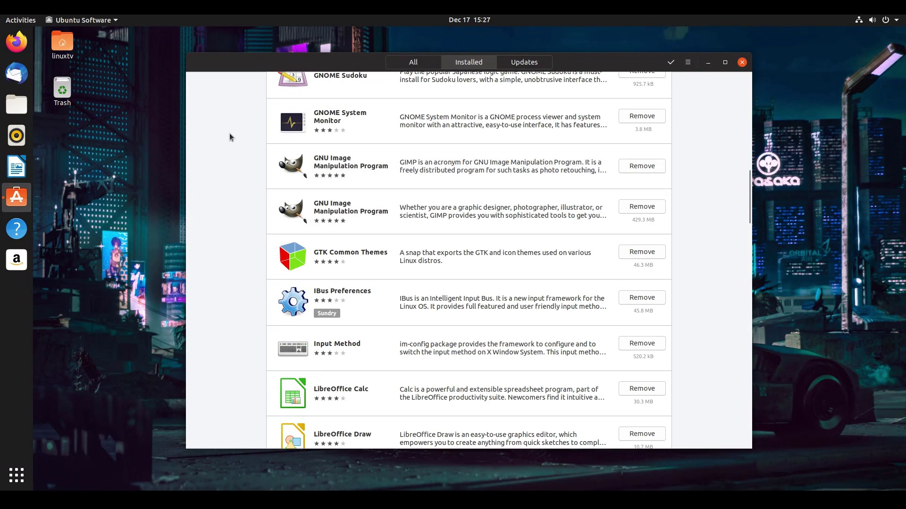
- Search the desktop's applications for "gimp" and launch the first GNU Image Manipulation Program result
click(17, 21)
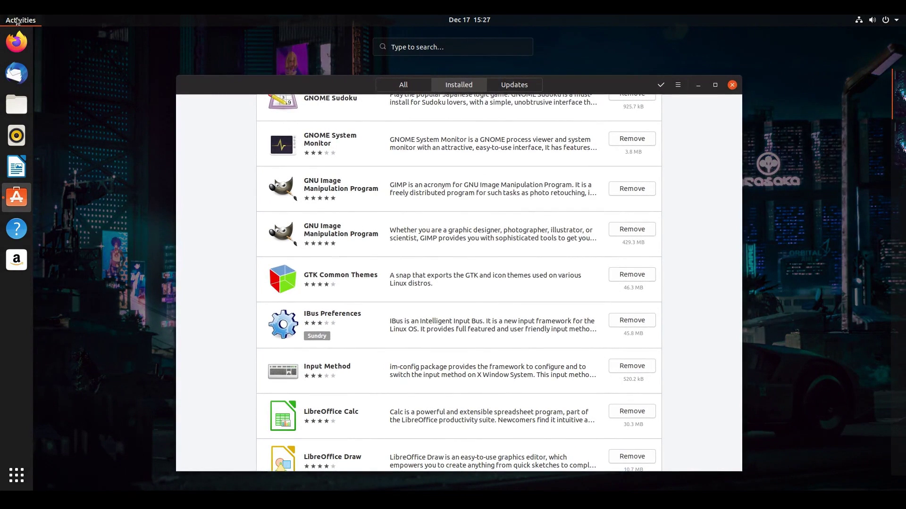
text(gimp)
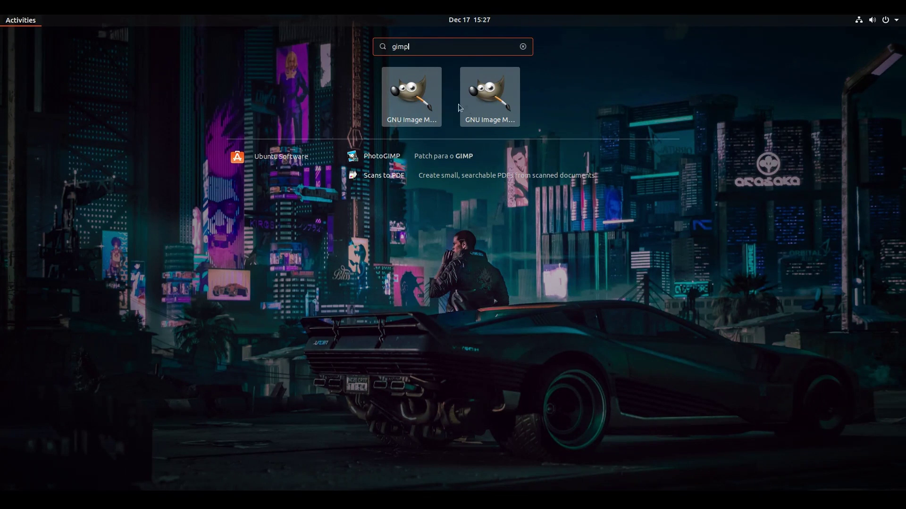
click(413, 101)
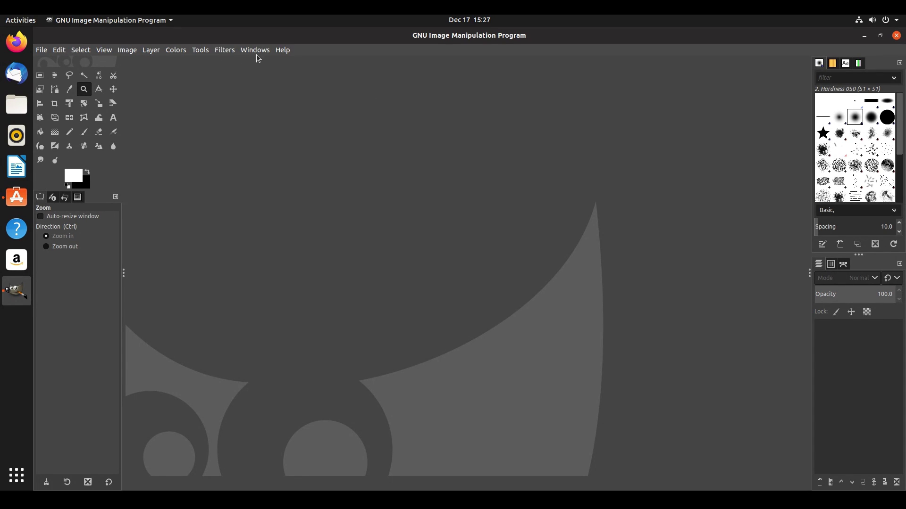
- Show GIMP's About information, highlight the version number, then close the dialog and quit GIMP
click(282, 51)
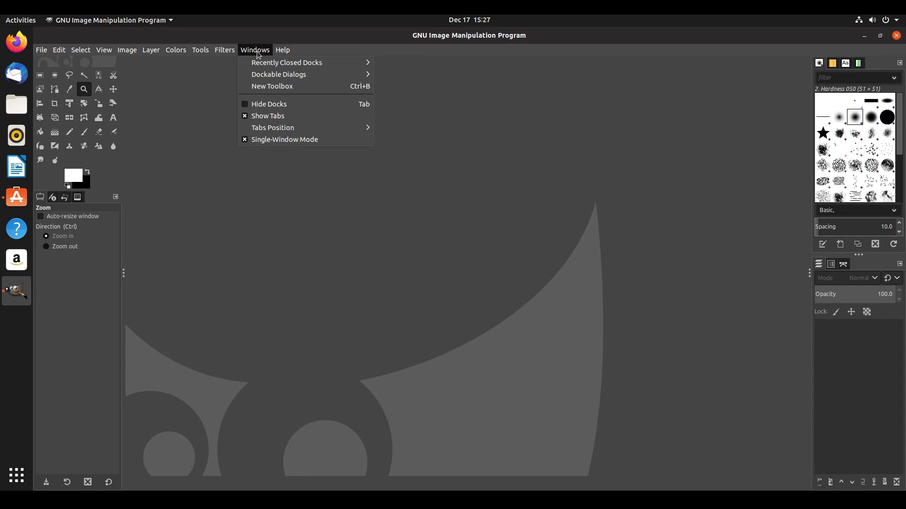
click(310, 97)
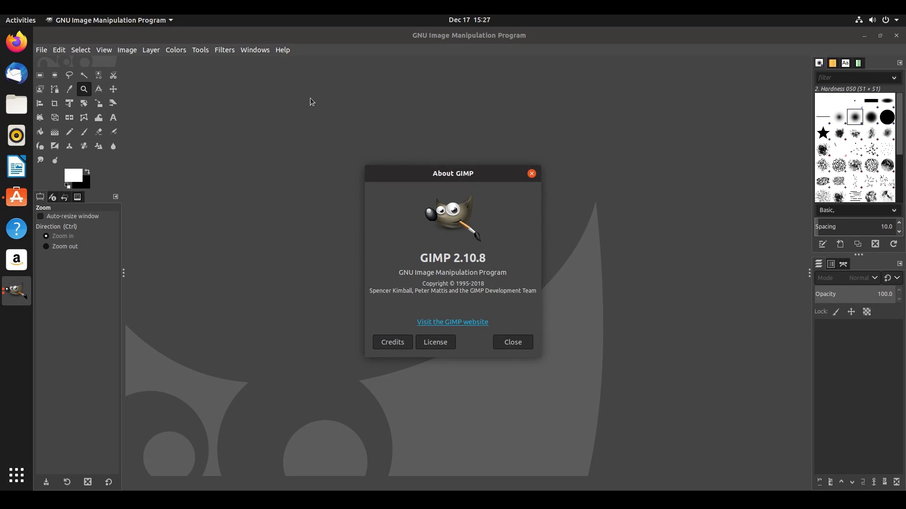
drag(453, 257, 490, 257)
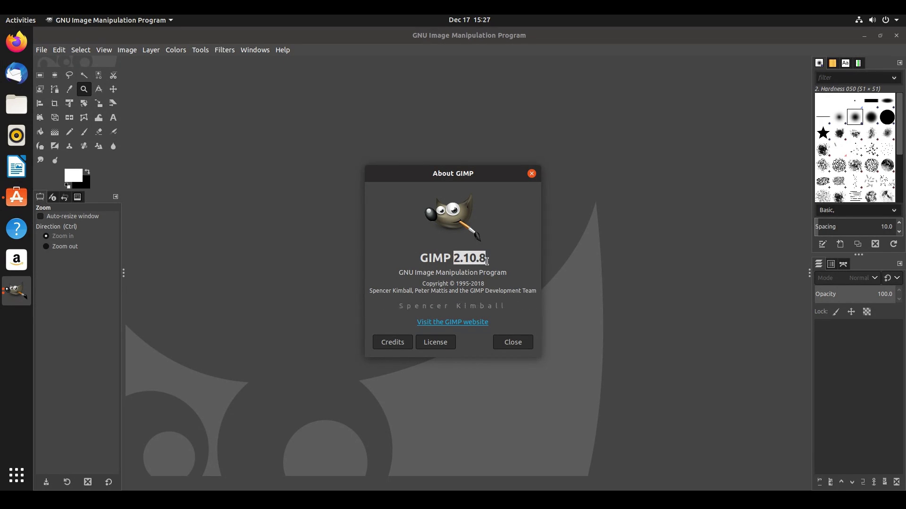
click(490, 256)
click(516, 342)
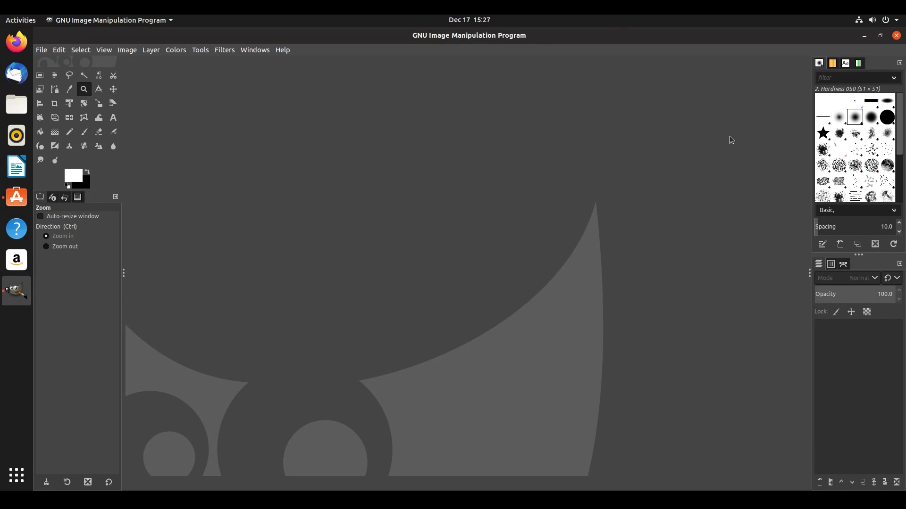
click(896, 35)
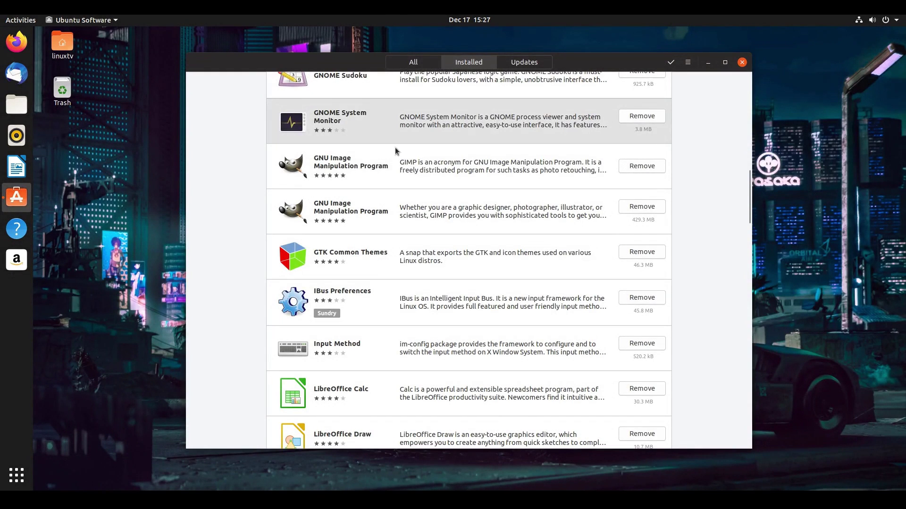
- Search the desktop's applications for "gimp", launch the second GNU Image Manipulation Program result, and maximize its window
click(14, 21)
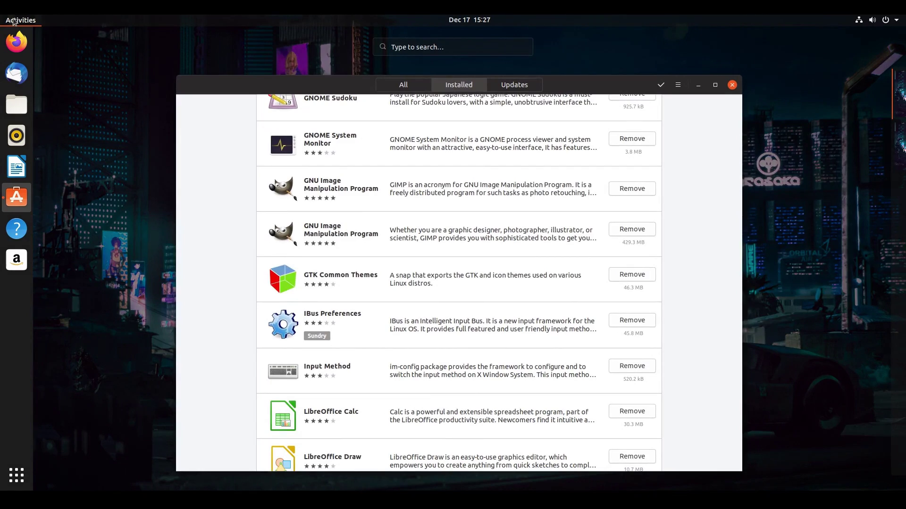
text(gimp)
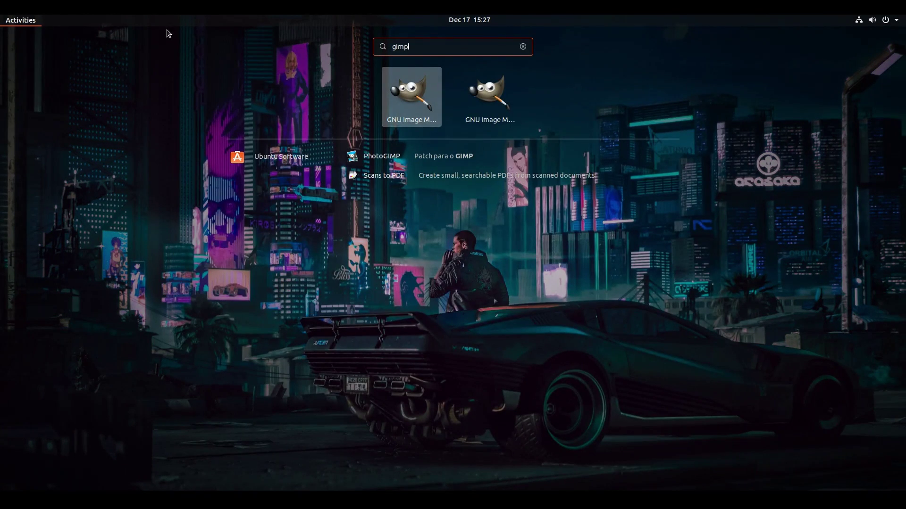
click(482, 92)
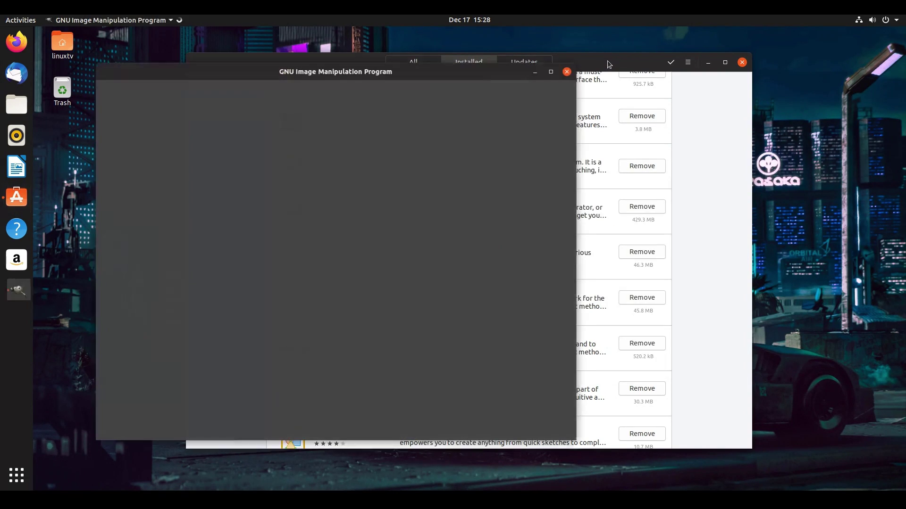
click(552, 70)
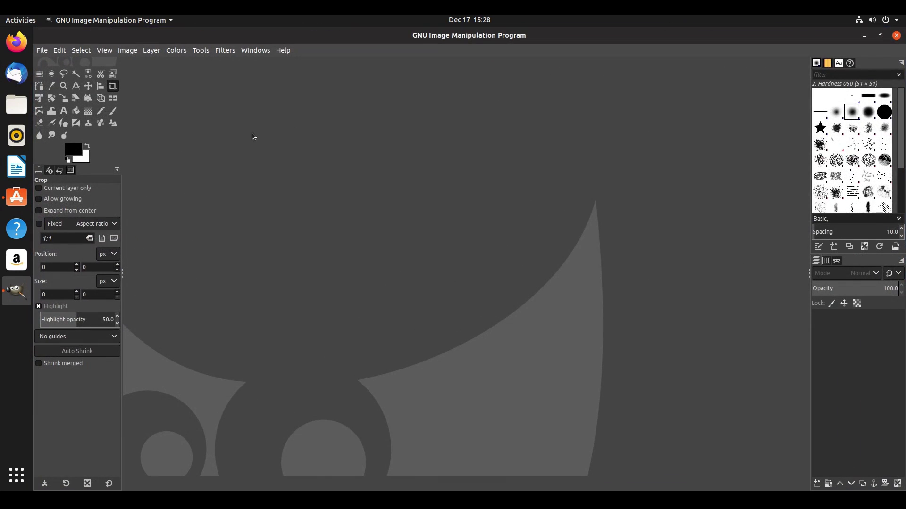
- Look at GIMP's help options, dismiss them, and quit GIMP
click(283, 50)
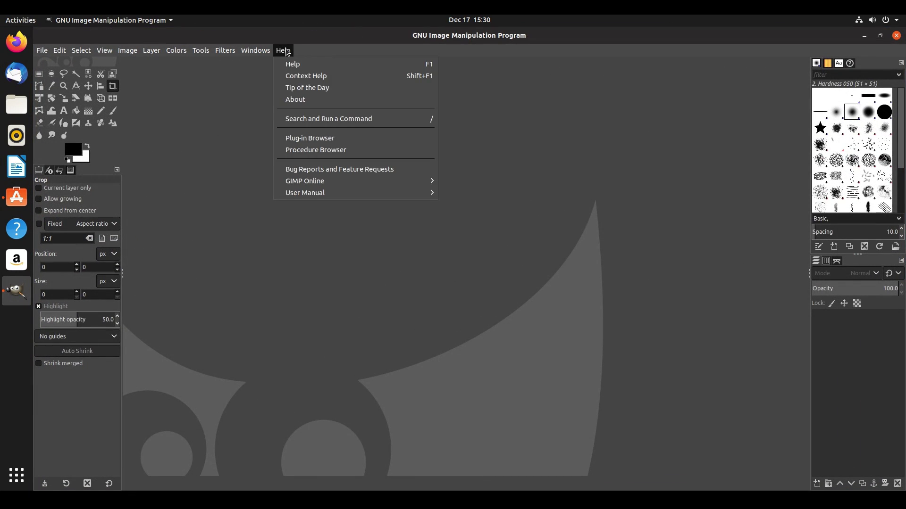
click(286, 50)
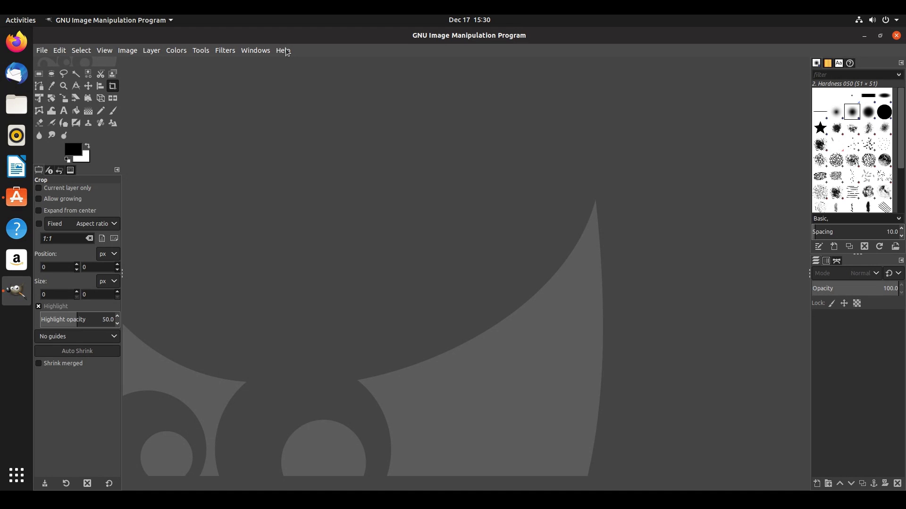
click(893, 38)
- Browse the installed applications in Ubuntu Software from the beginning of the list down to the two GNU Image Manipulation Program entries
scroll(729, 119, up, 5)
scroll(726, 119, up, 2)
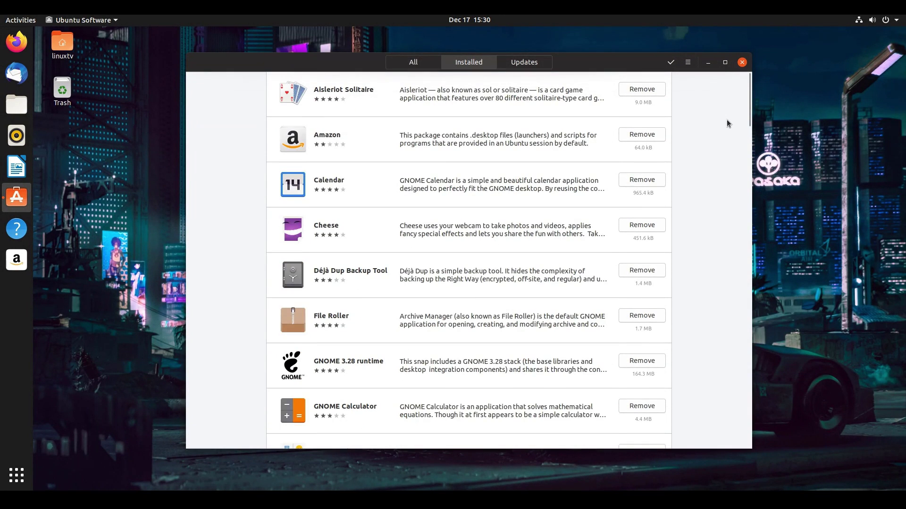
scroll(267, 247, down, 3)
scroll(267, 250, up, 1)
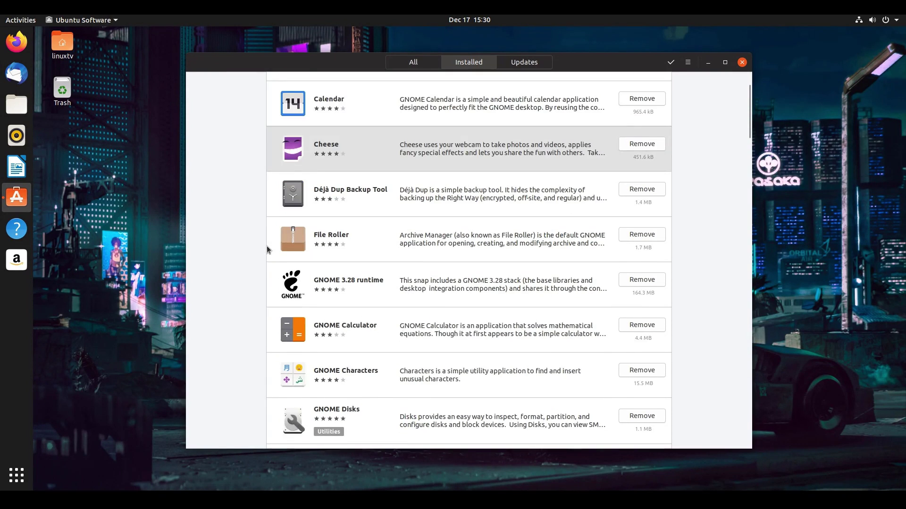
scroll(267, 250, down, 5)
scroll(267, 250, down, 5)
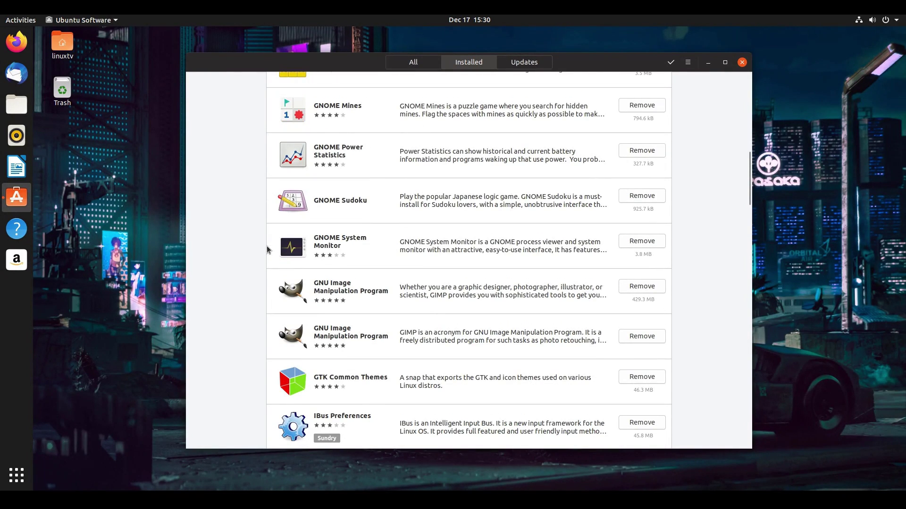
scroll(437, 283, down, 1)
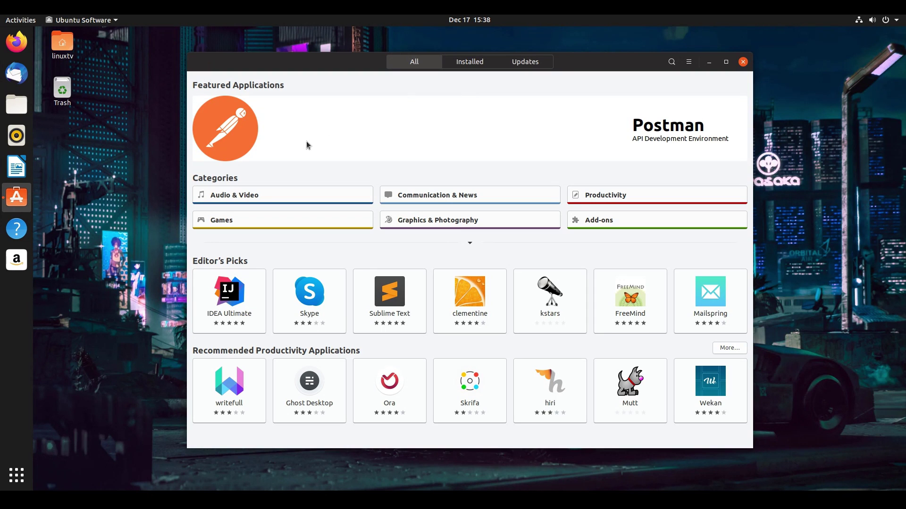
- Switch to Firefox, move its window lower, search the web for "appimage", and open the appimage.org result
click(21, 48)
drag(373, 41, 491, 60)
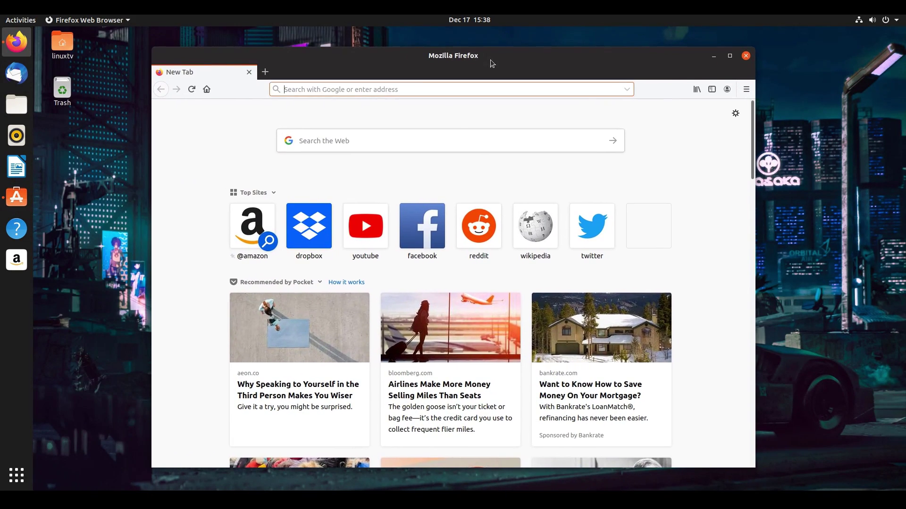
text(appimage)
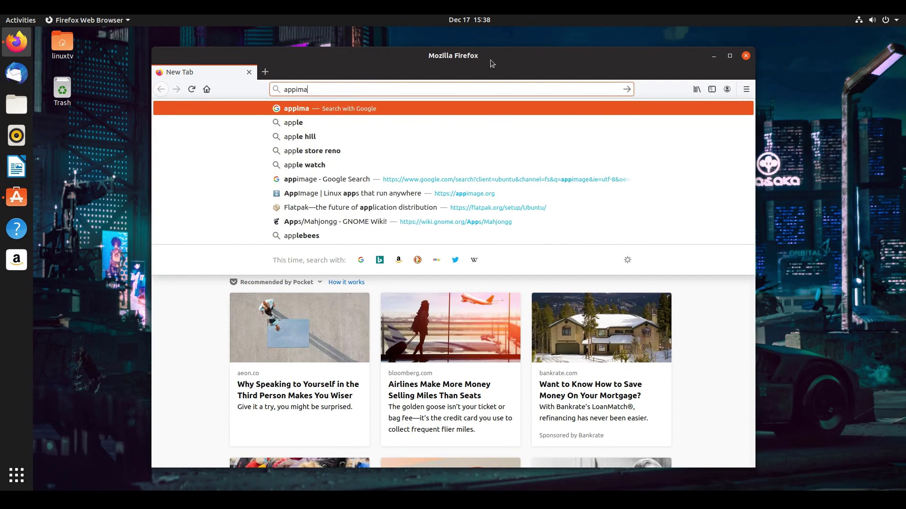
key(Return)
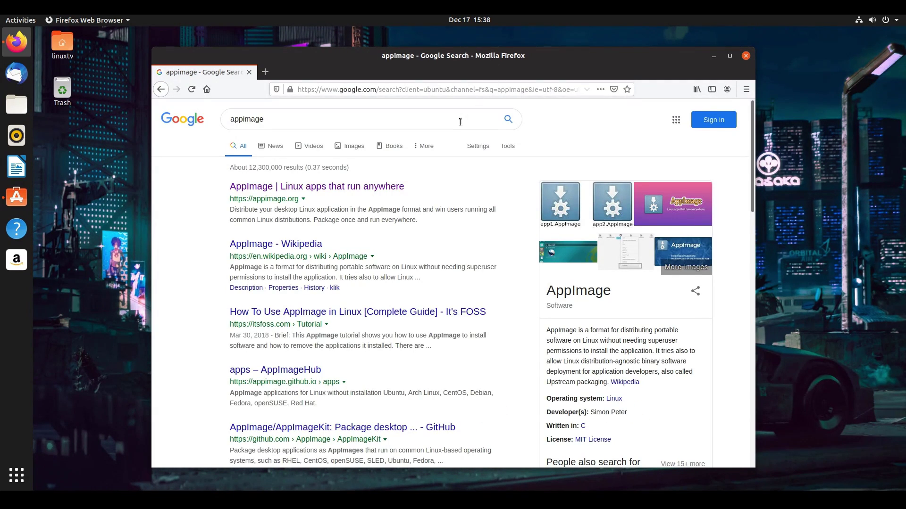
click(282, 187)
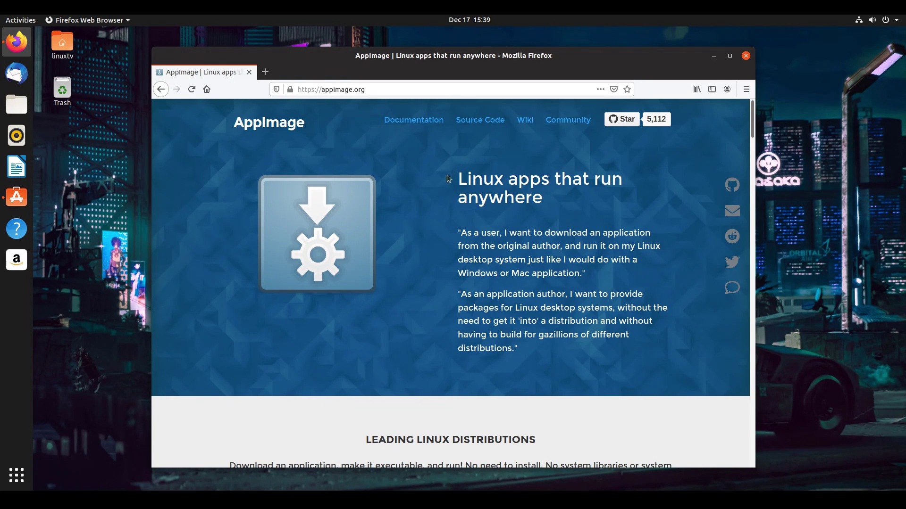
- Read through the AppImage homepage from the supported distributions to the section on running an AppImage, and return to its beginning
scroll(442, 181, down, 5)
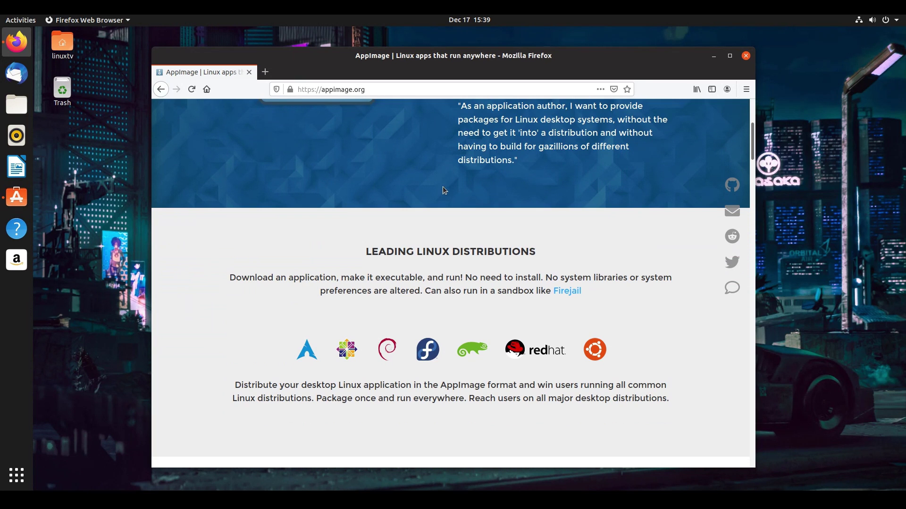
scroll(425, 204, down, 3)
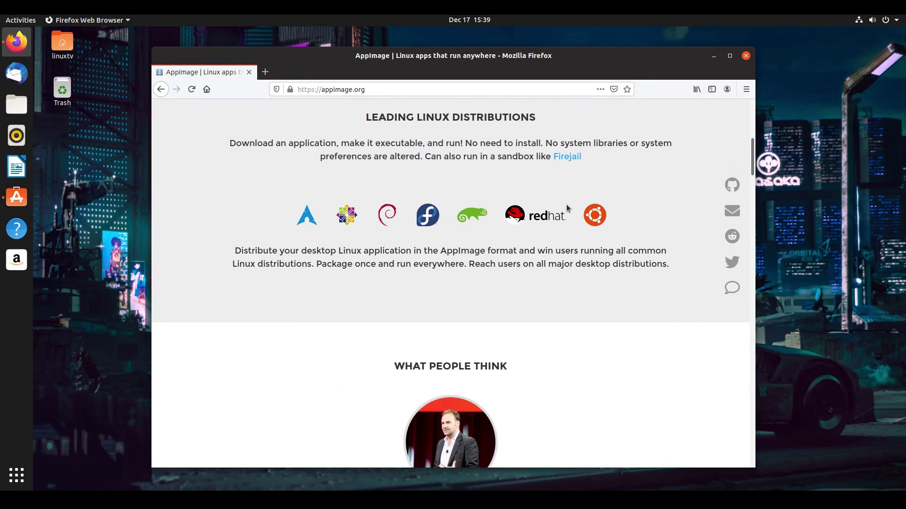
scroll(621, 218, down, 3)
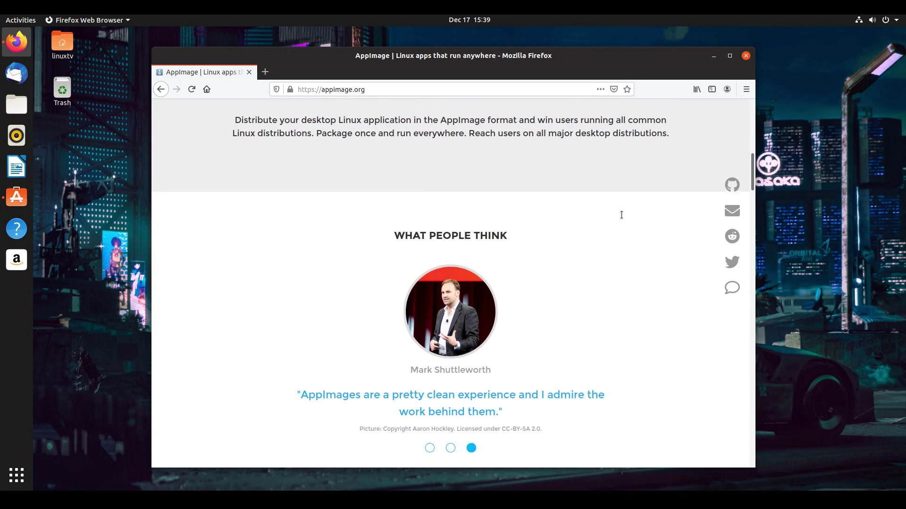
scroll(620, 218, down, 2)
scroll(621, 216, down, 3)
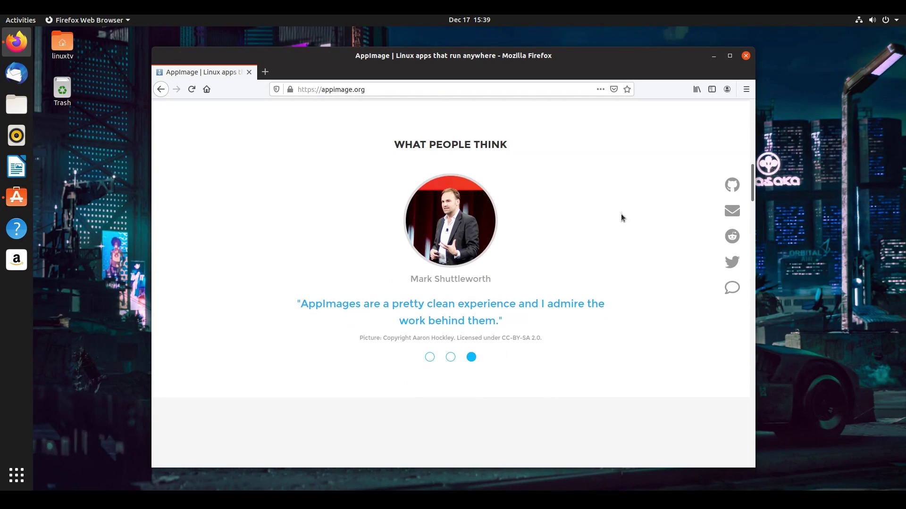
scroll(621, 217, down, 1)
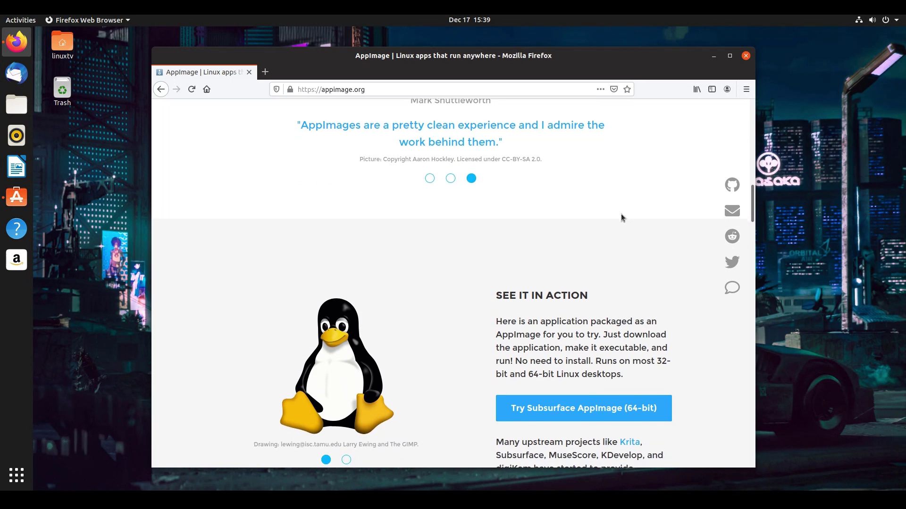
scroll(621, 218, down, 2)
scroll(621, 218, down, 2)
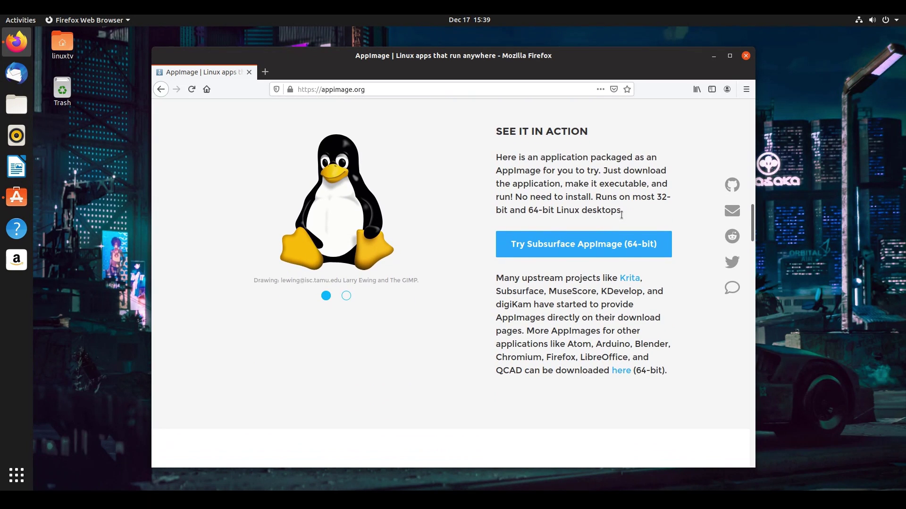
scroll(621, 216, down, 3)
scroll(620, 218, down, 2)
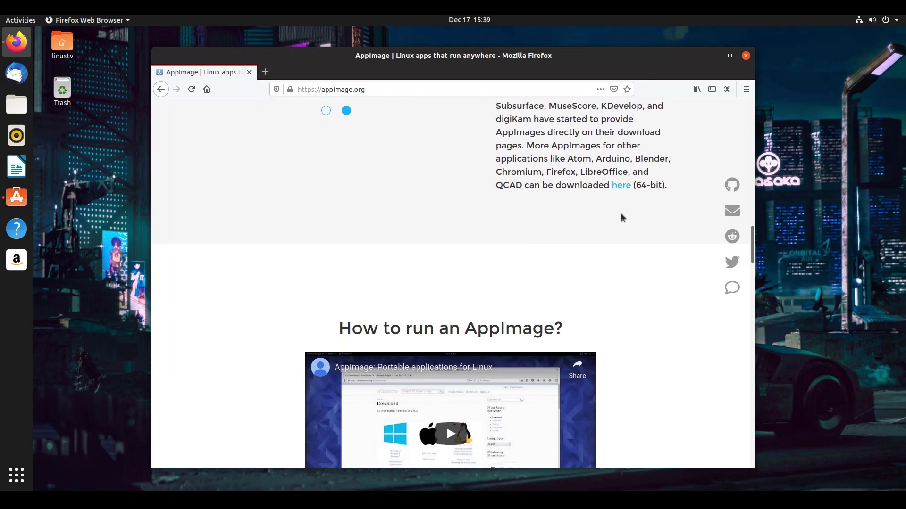
scroll(622, 217, up, 1)
scroll(621, 217, up, 3)
drag(751, 233, 747, 93)
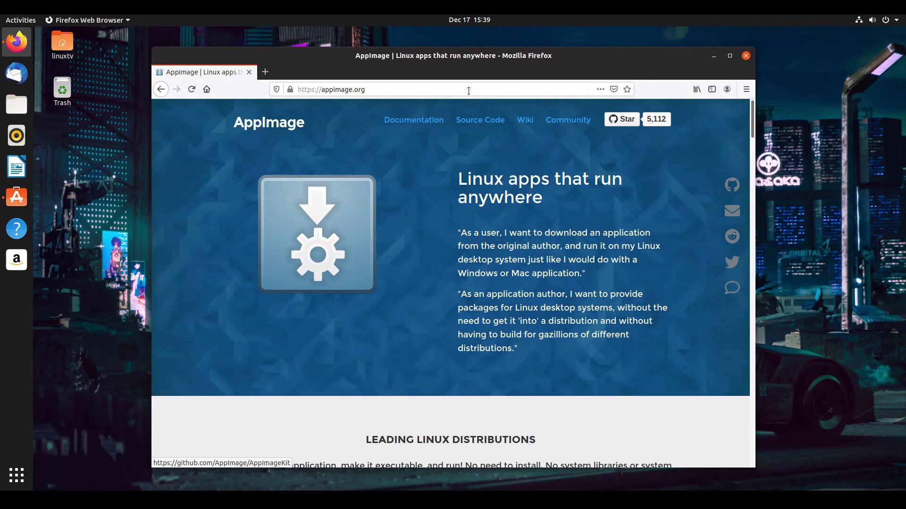
- Go to the kdenlive.org website and move the browser window up slightly
click(467, 90)
text(kden)
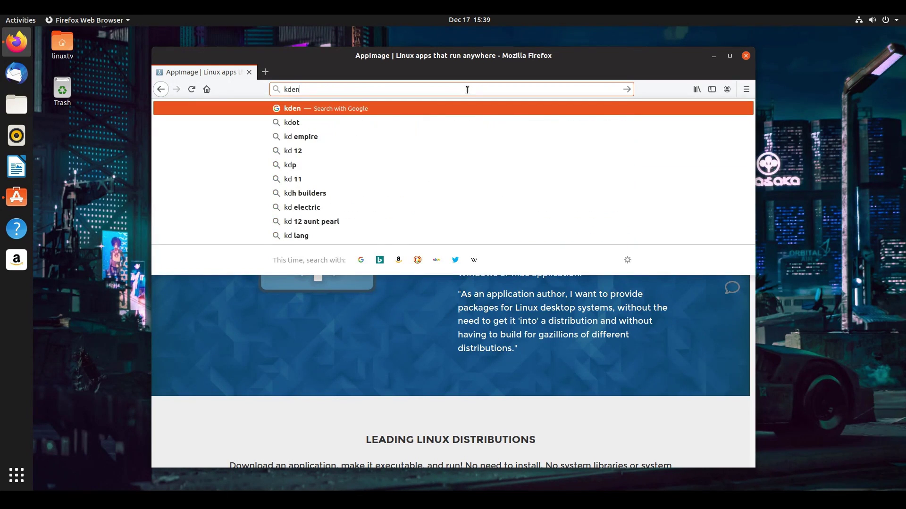
text(live.org)
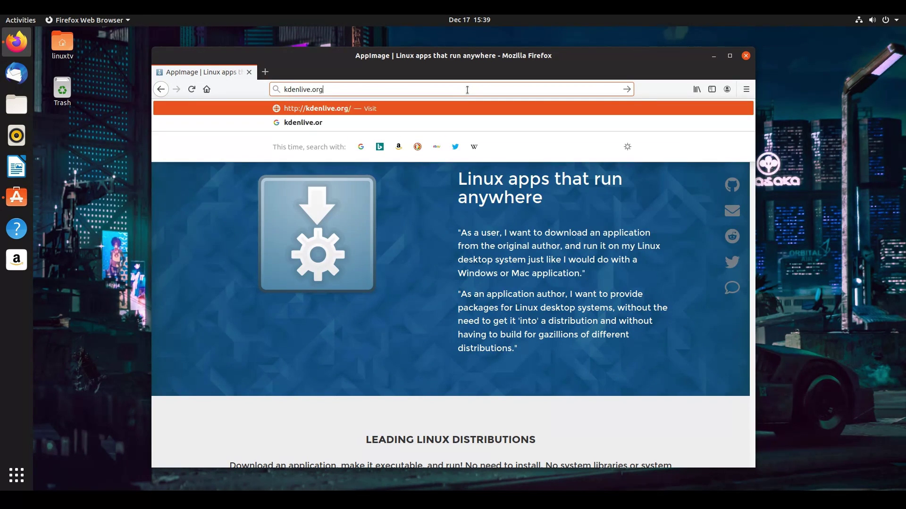
key(Return)
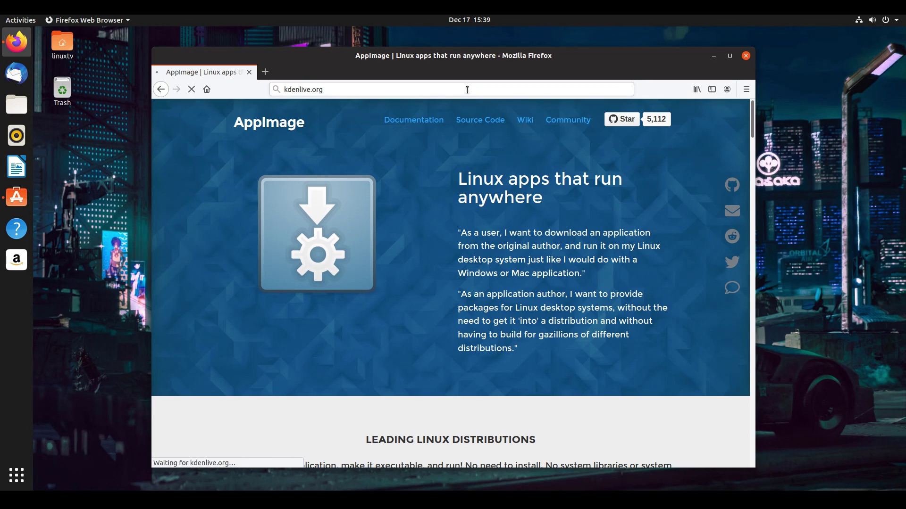
drag(485, 55, 489, 49)
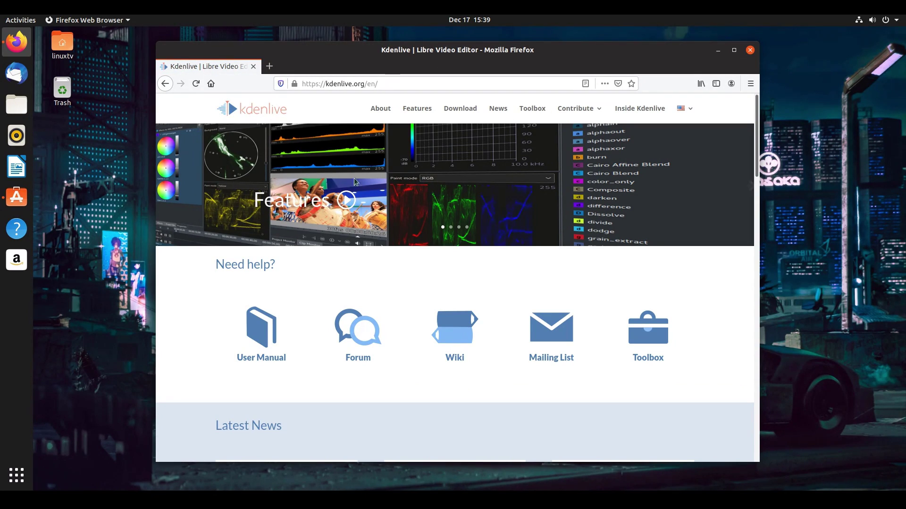
- Expand the AppImage section on Kdenlive's download page and follow its link to the KDE release files
click(460, 108)
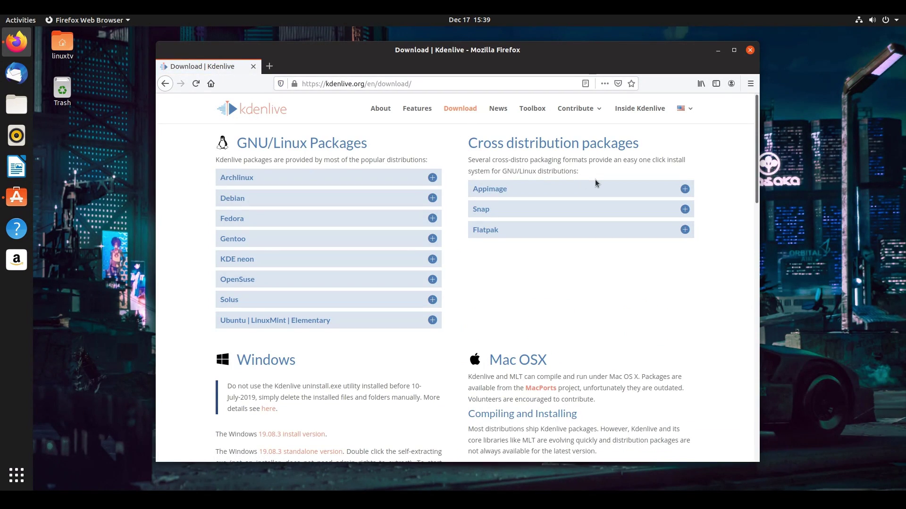
click(587, 194)
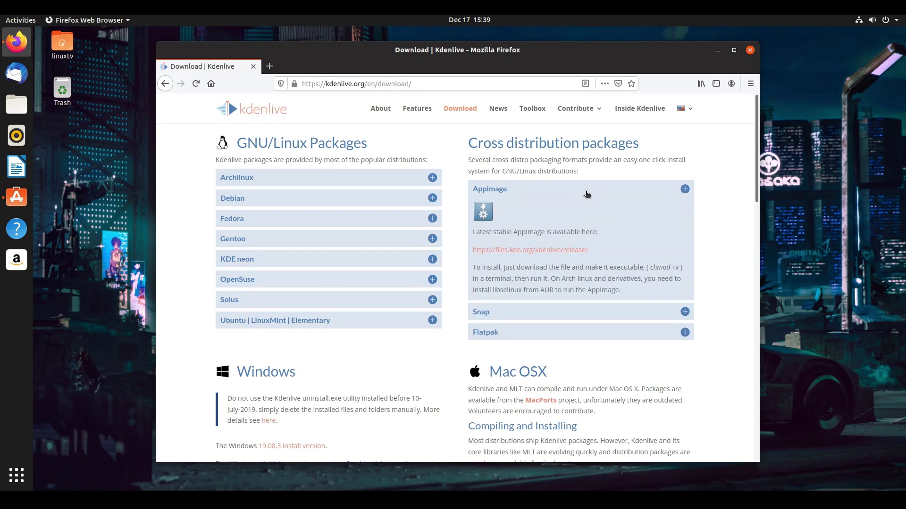
click(531, 251)
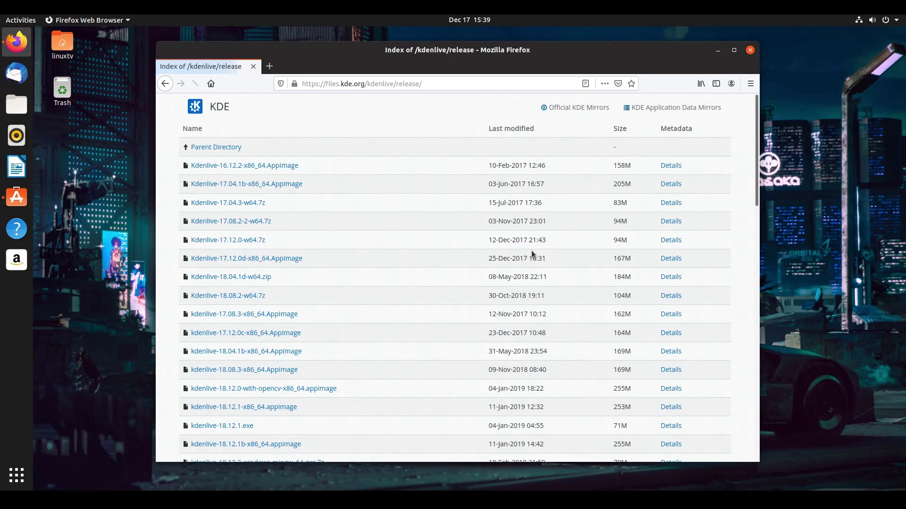
- Download kdenlive-19.08.3b-x86_64.appimage from the end of the release list and save the file
scroll(355, 226, down, 10)
scroll(355, 224, down, 8)
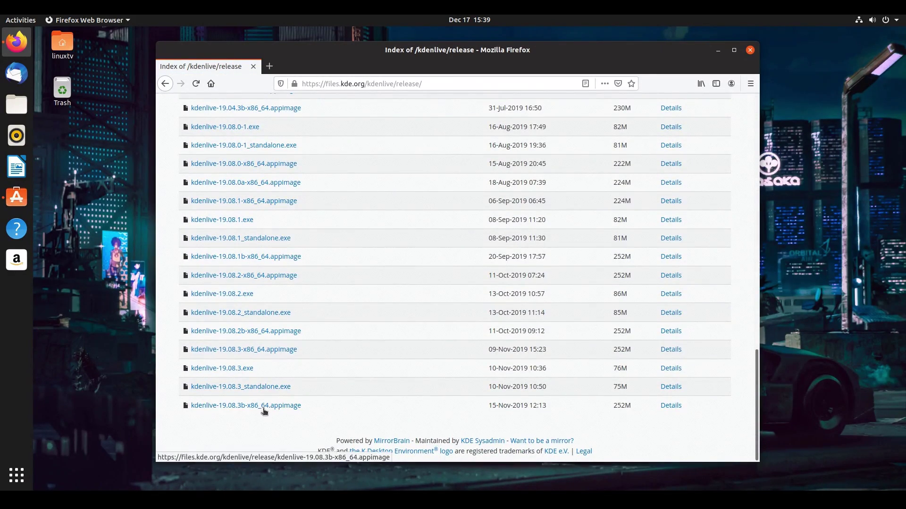
click(263, 406)
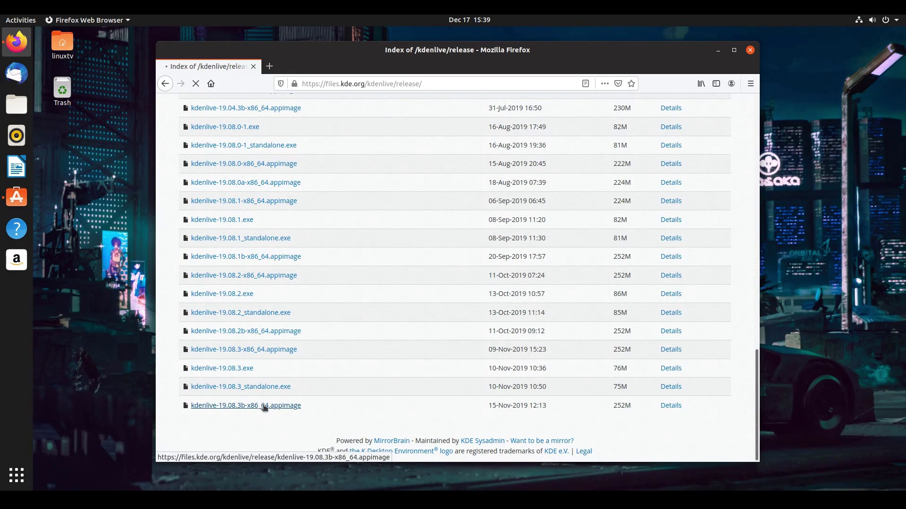
click(383, 279)
click(544, 325)
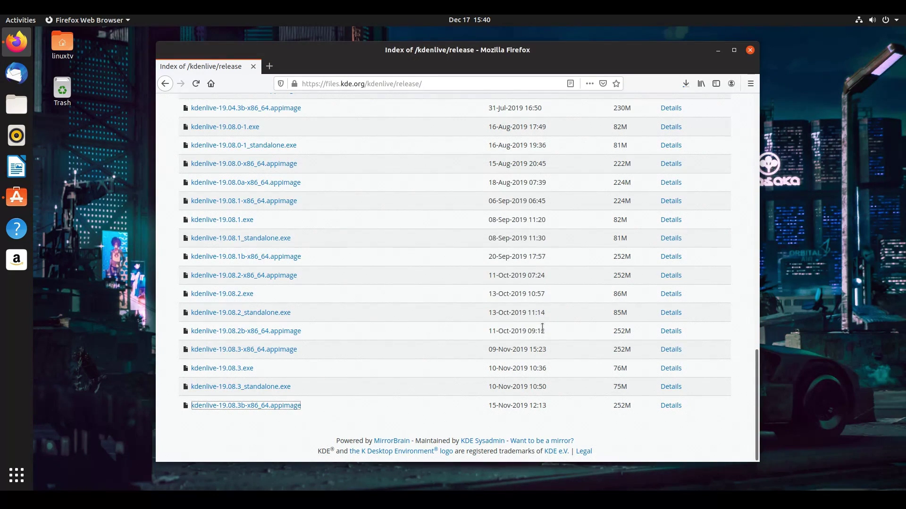
- Show the downloaded Kdenlive AppImage in its containing folder and move the file manager window toward the middle of the desktop
click(684, 87)
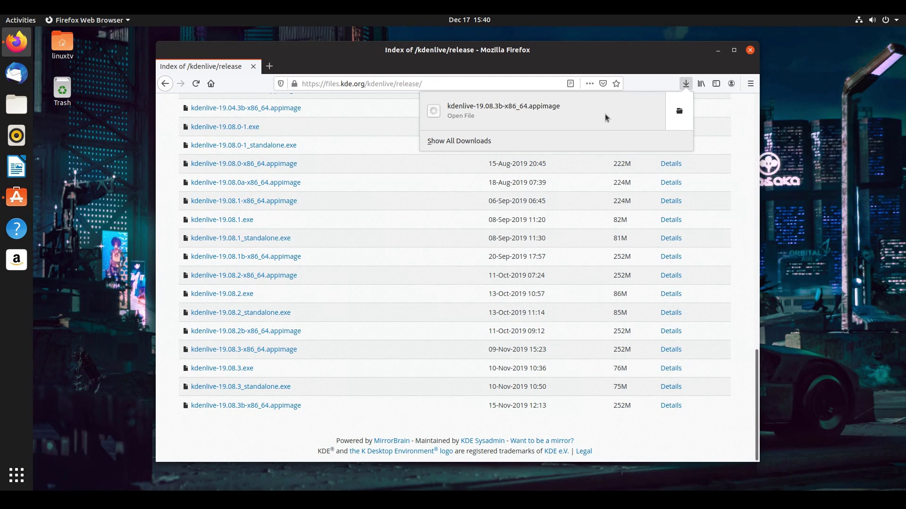
click(677, 108)
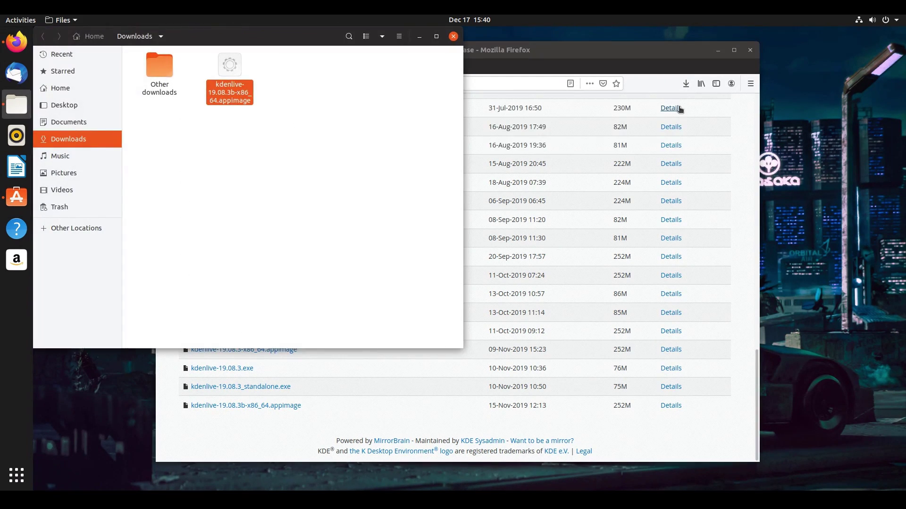
drag(321, 43, 549, 103)
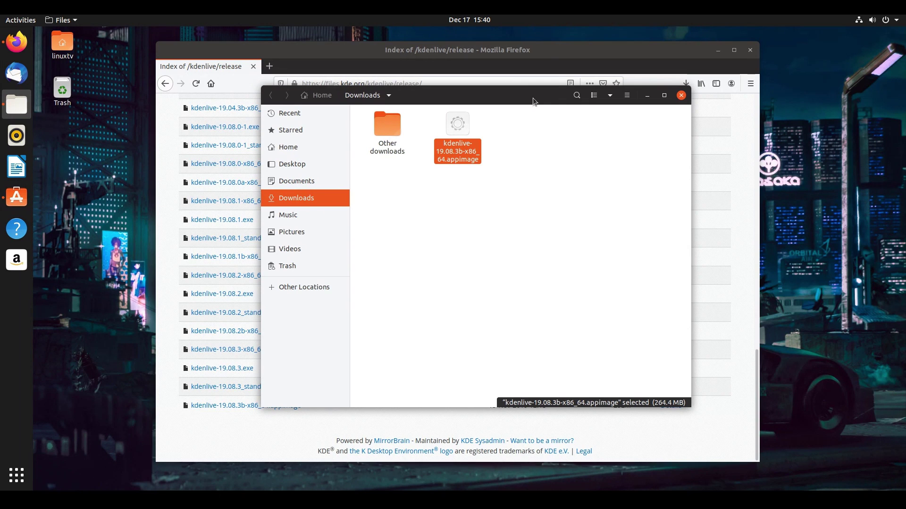
- Try to open the downloaded Kdenlive AppImage without changing its permissions, and decline searching for an application to handle it
right_click(457, 128)
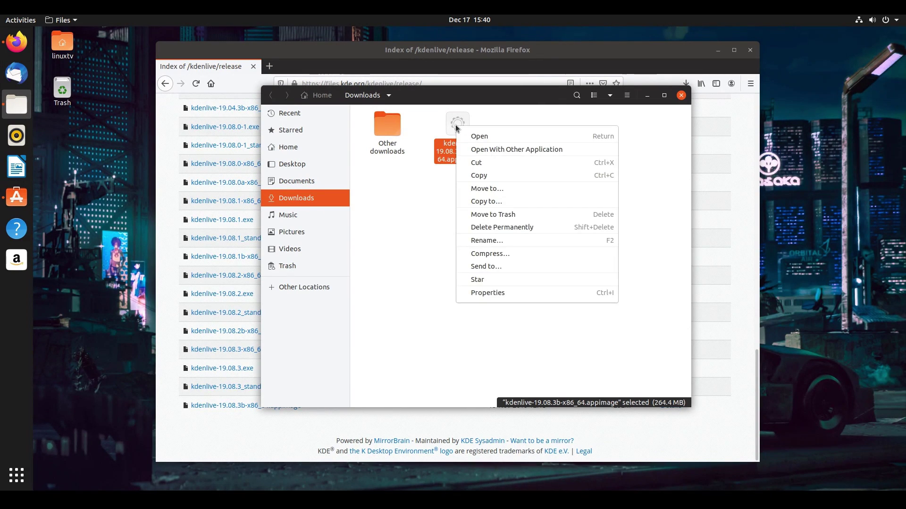
click(491, 138)
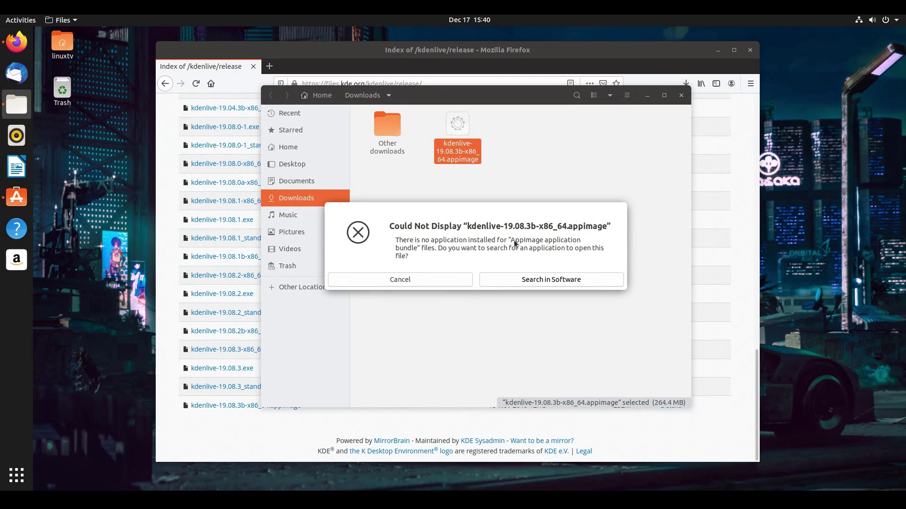
click(438, 282)
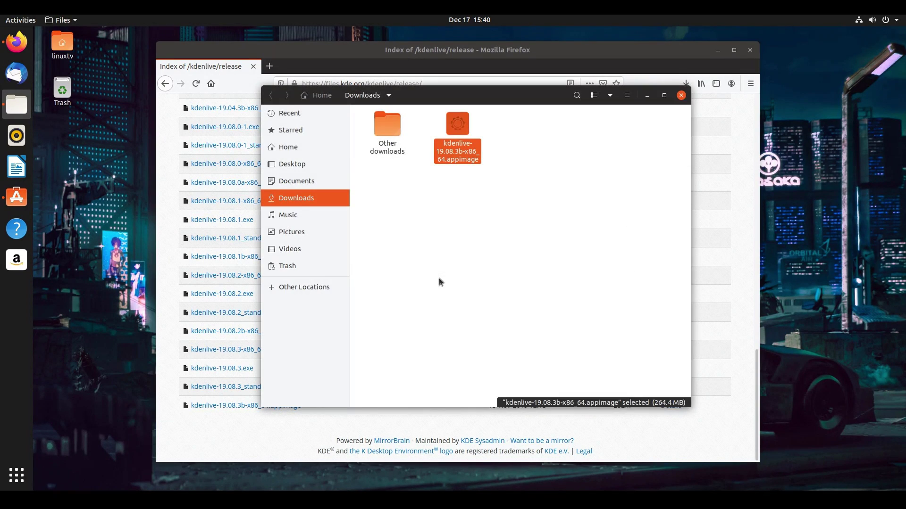
- Allow the Kdenlive AppImage to execute as a program in its file permissions and run it
right_click(456, 133)
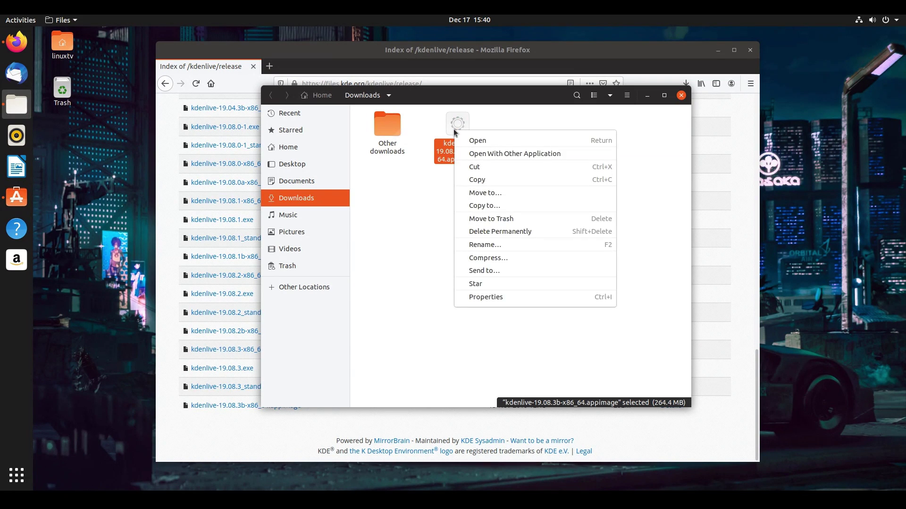
click(504, 297)
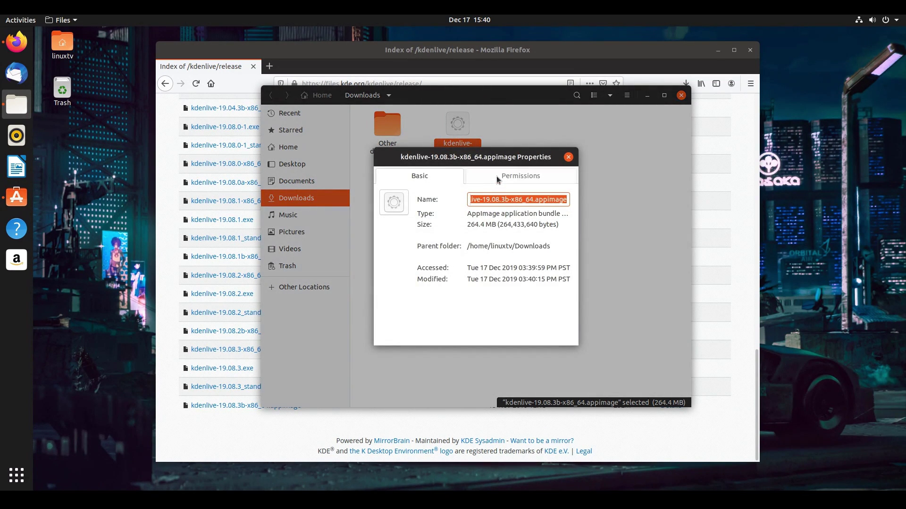
click(496, 177)
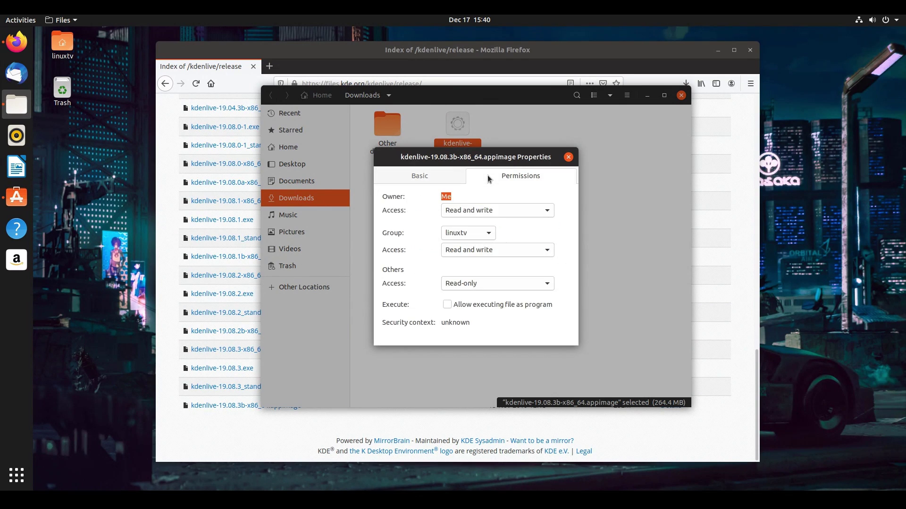
click(446, 303)
click(569, 157)
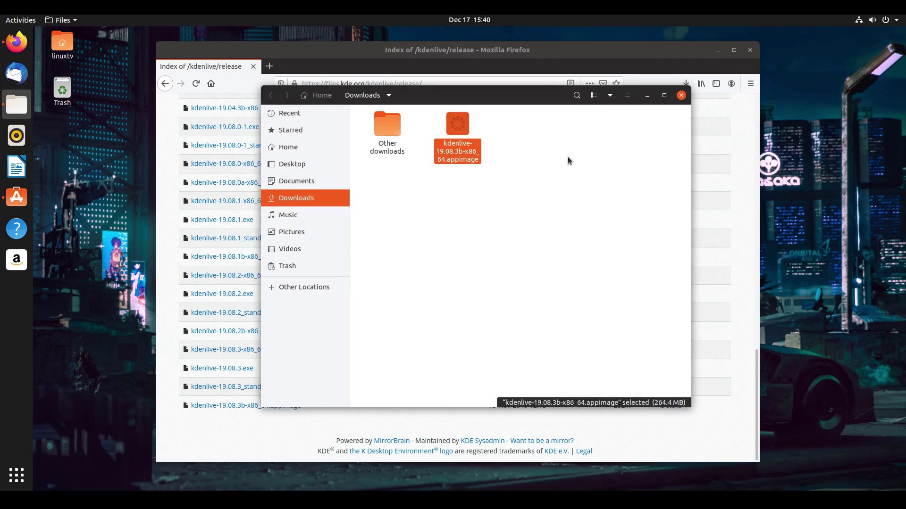
right_click(460, 128)
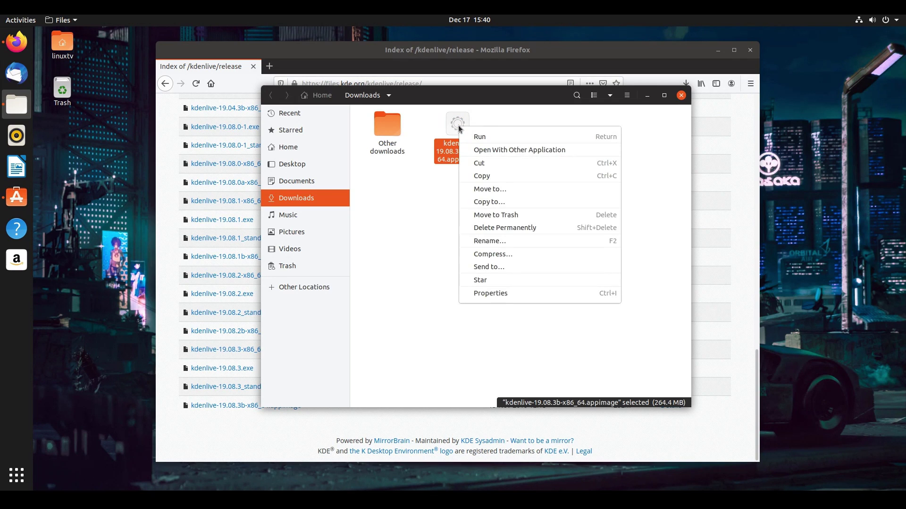
click(499, 137)
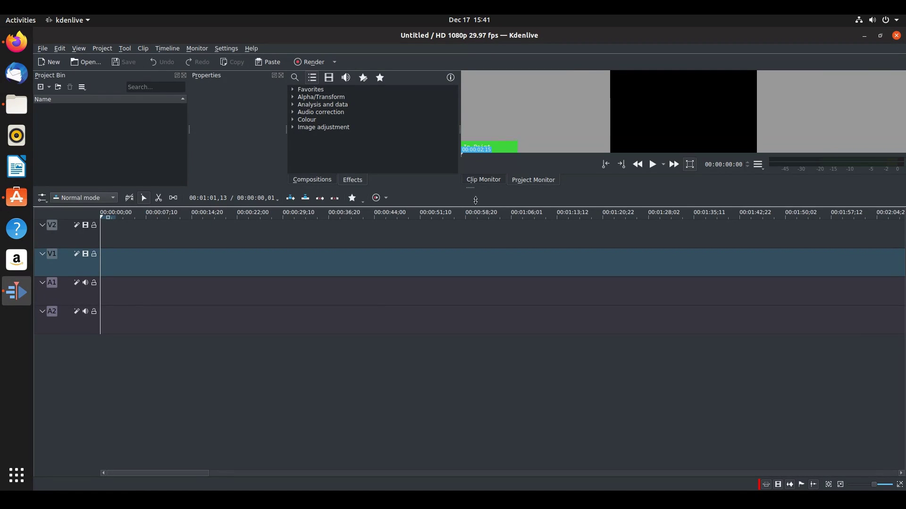
- Set Kdenlive's interface style to Breeze and close the video editor
click(215, 49)
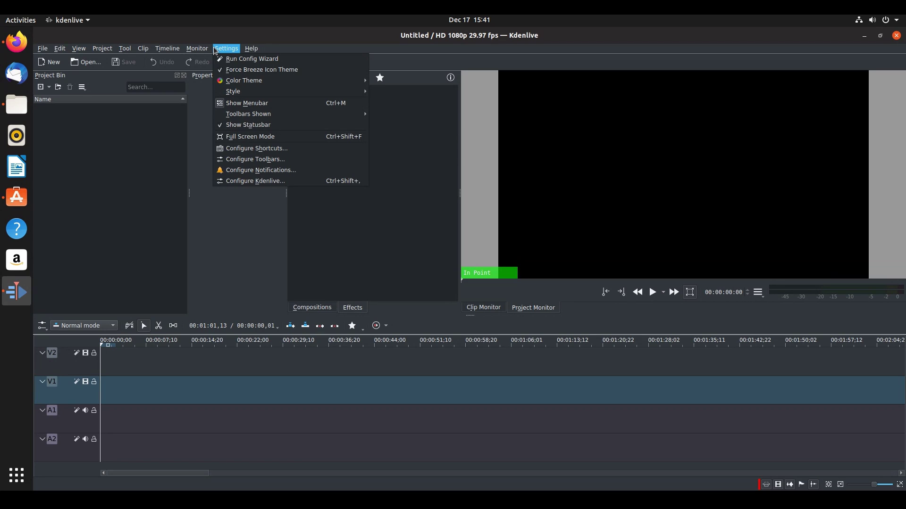
mouse_move(240, 82)
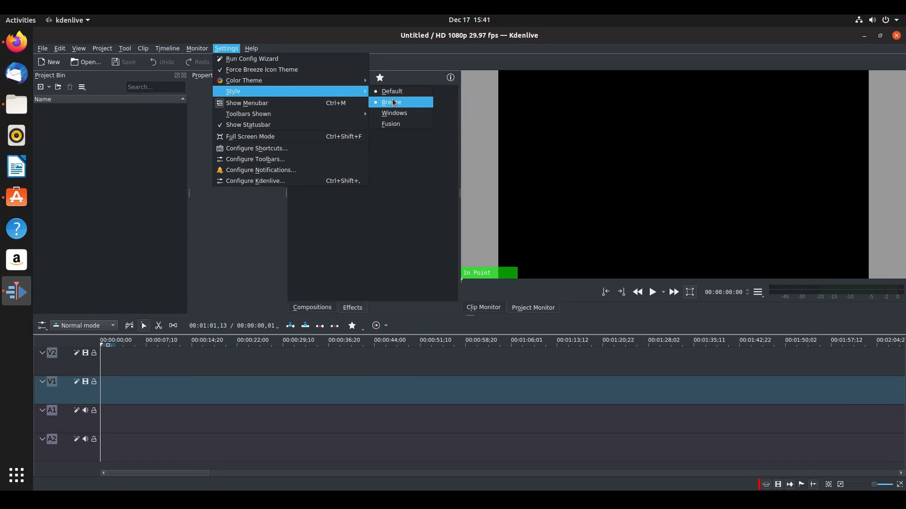
click(398, 100)
drag(407, 317, 408, 315)
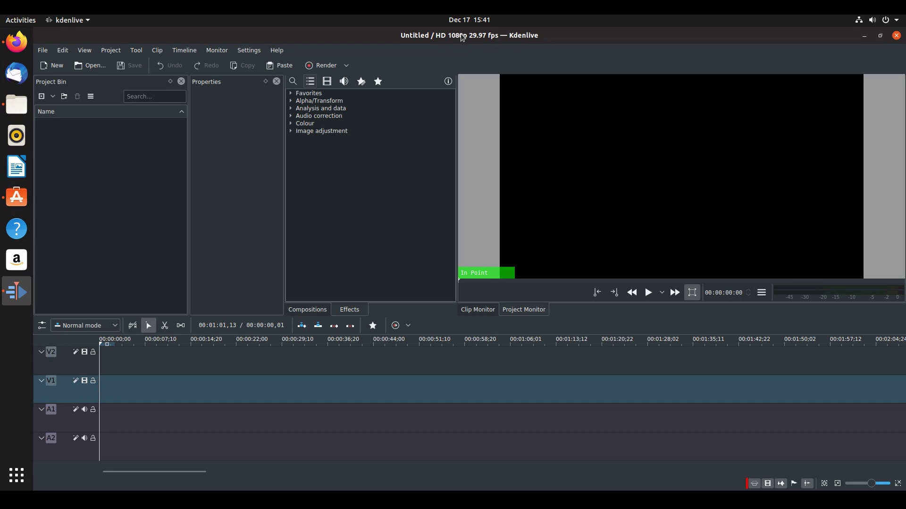
click(896, 35)
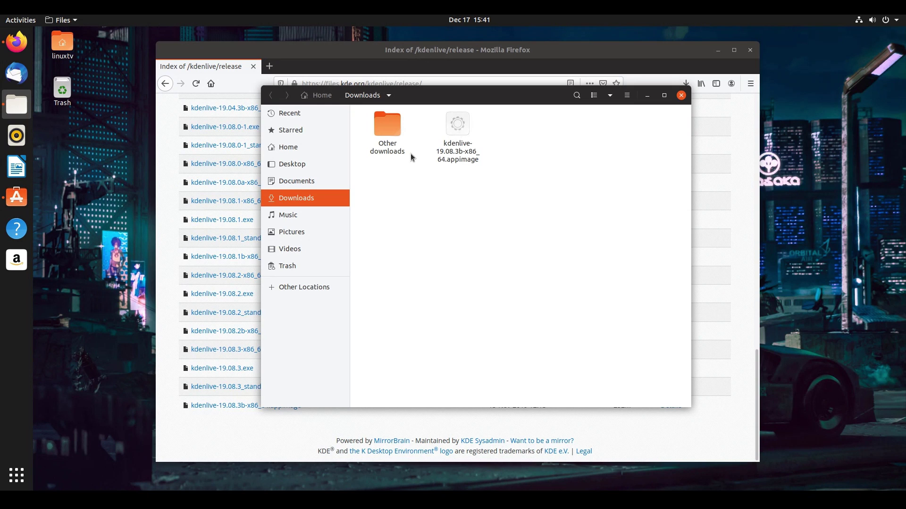
- Switch to Ubuntu Software and search for kdenlive
click(16, 197)
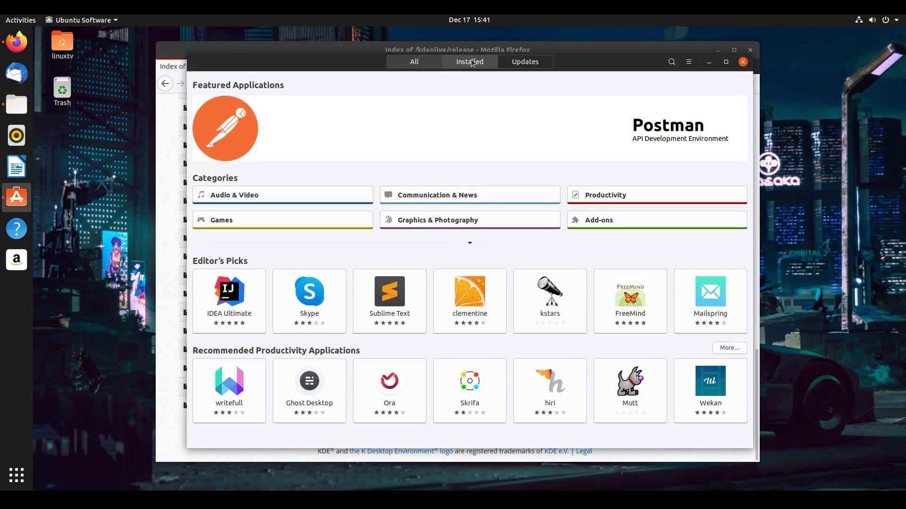
text(kdenive)
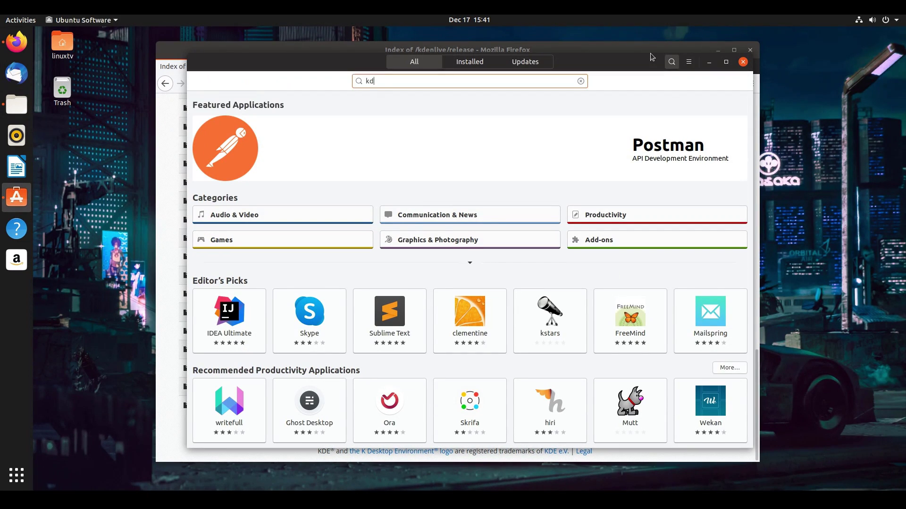
key(BackSpace)
key(BackSpace)
key(BackSpace)
text(live)
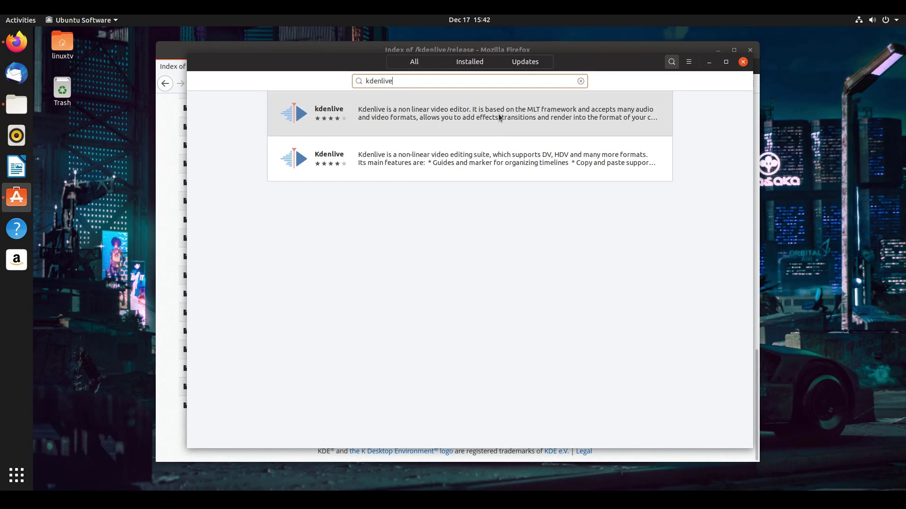
- Check the version number in the details of the first kdenlive listing, the Snap Store one, and return to the search results
click(481, 119)
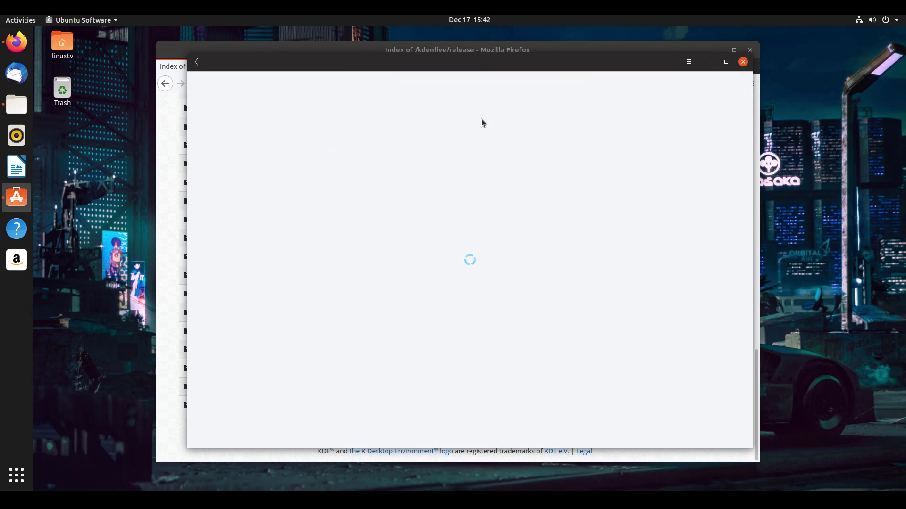
scroll(417, 208, down, 5)
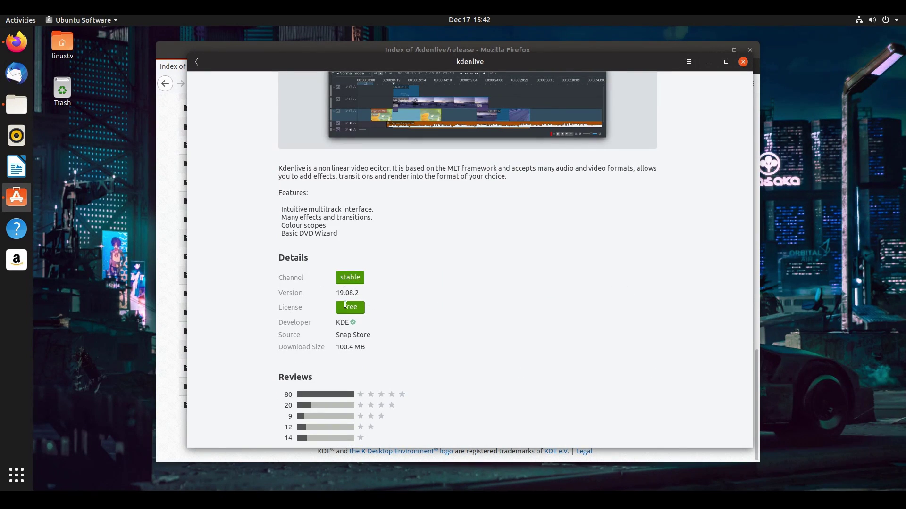
drag(339, 293, 358, 293)
click(363, 292)
scroll(366, 209, up, 10)
click(196, 62)
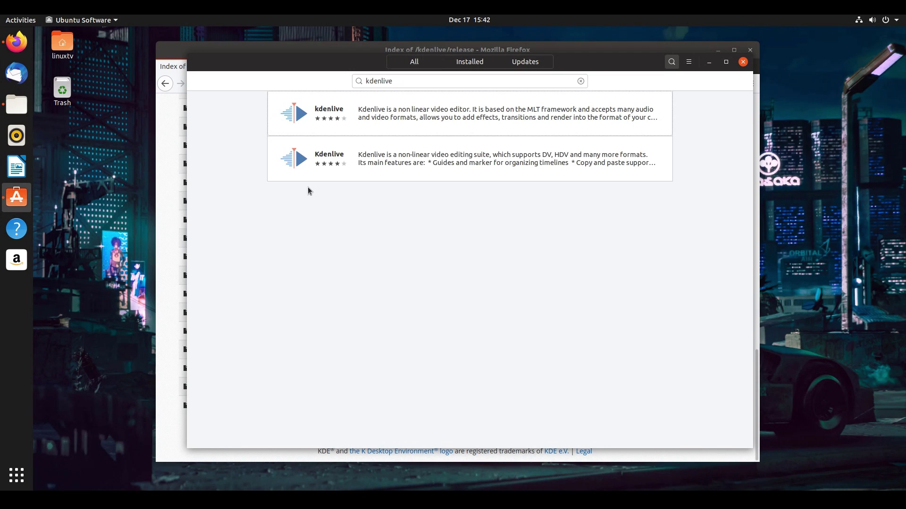
- Check the version number of the second Kdenlive listing, from the Ubuntu repository, and close Ubuntu Software
click(433, 157)
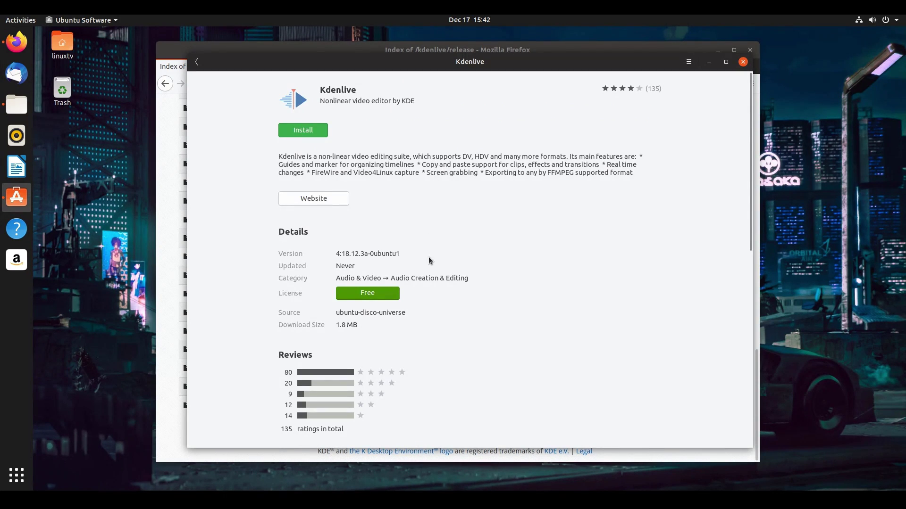
drag(340, 254, 371, 254)
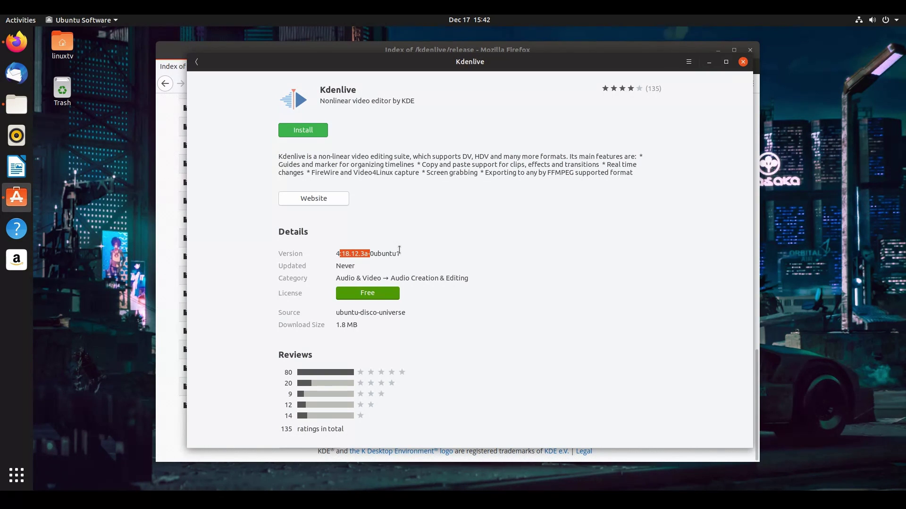
scroll(399, 250, down, 1)
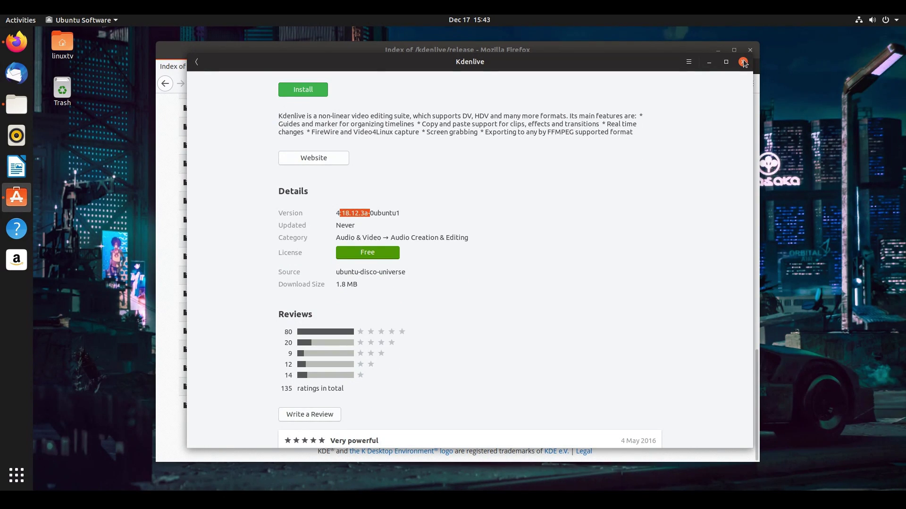
click(743, 62)
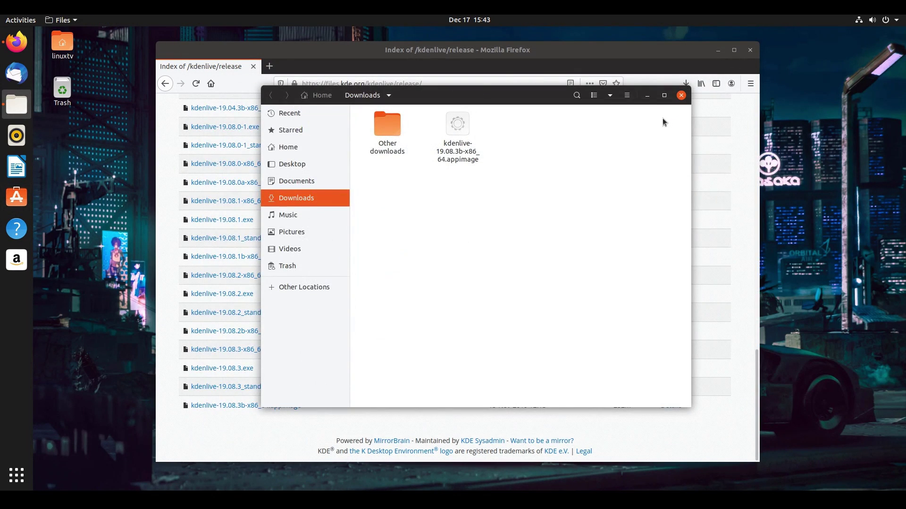
- Close the file manager and the browser window showing the KDE release files
click(681, 96)
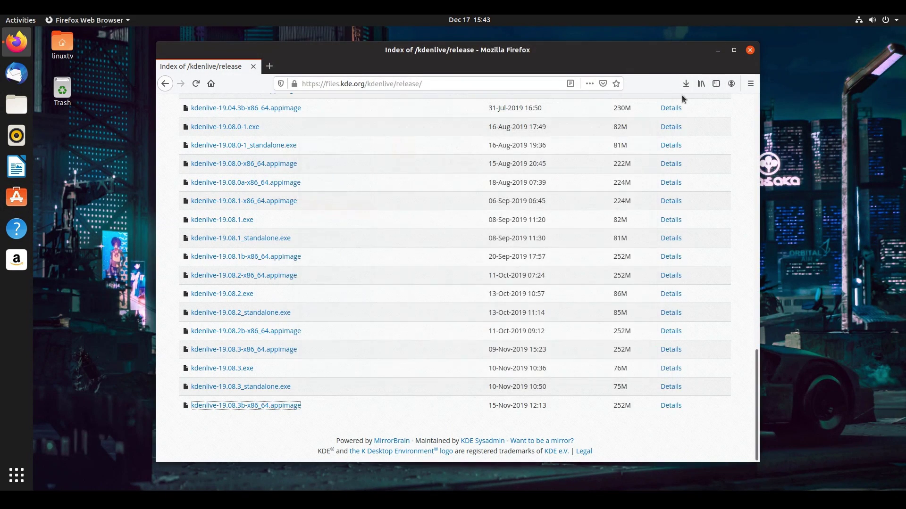
drag(531, 51, 536, 51)
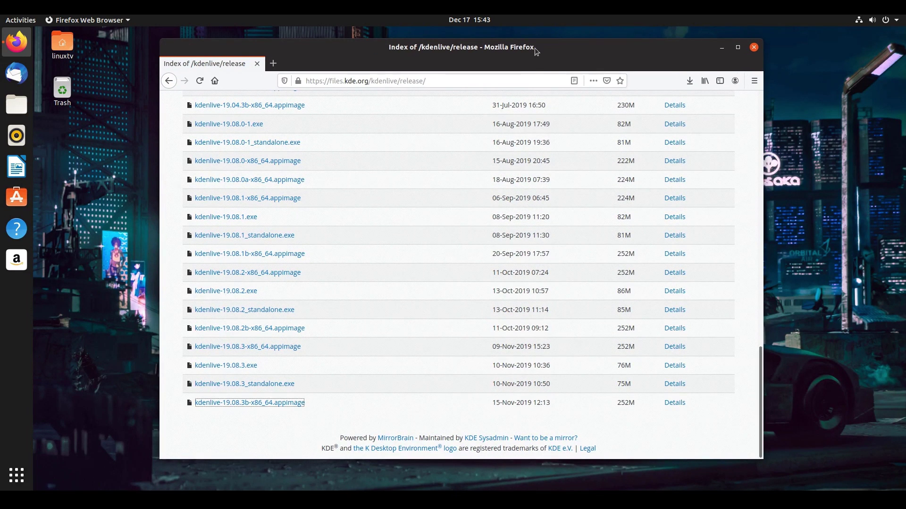
click(335, 436)
drag(422, 52, 425, 51)
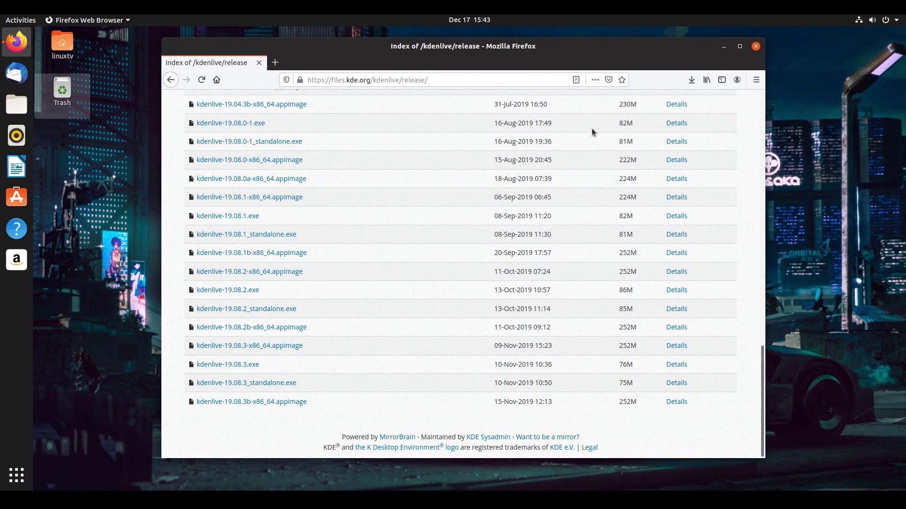
click(756, 47)
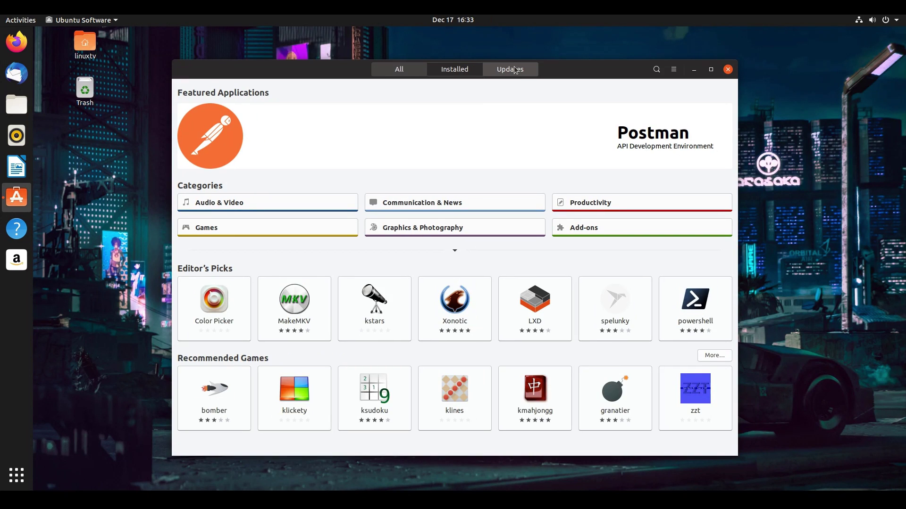
- Check for new updates in Ubuntu Software
click(516, 70)
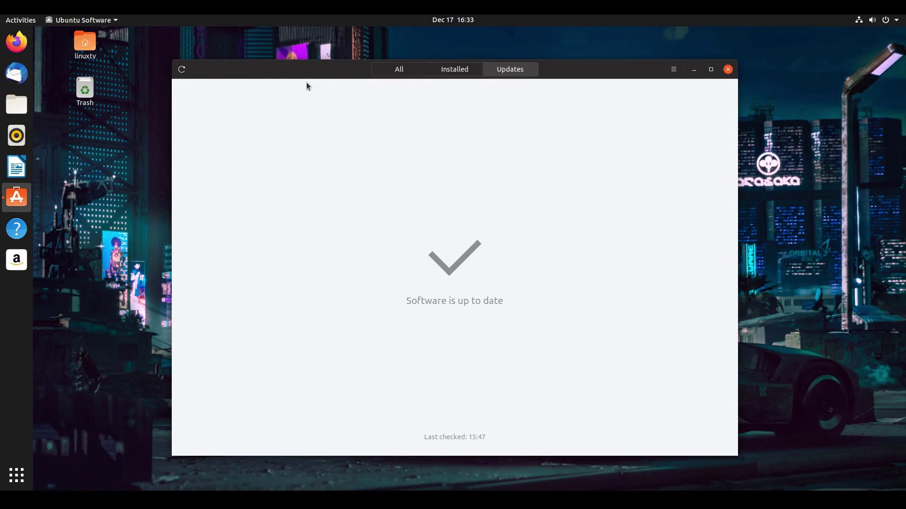
click(180, 70)
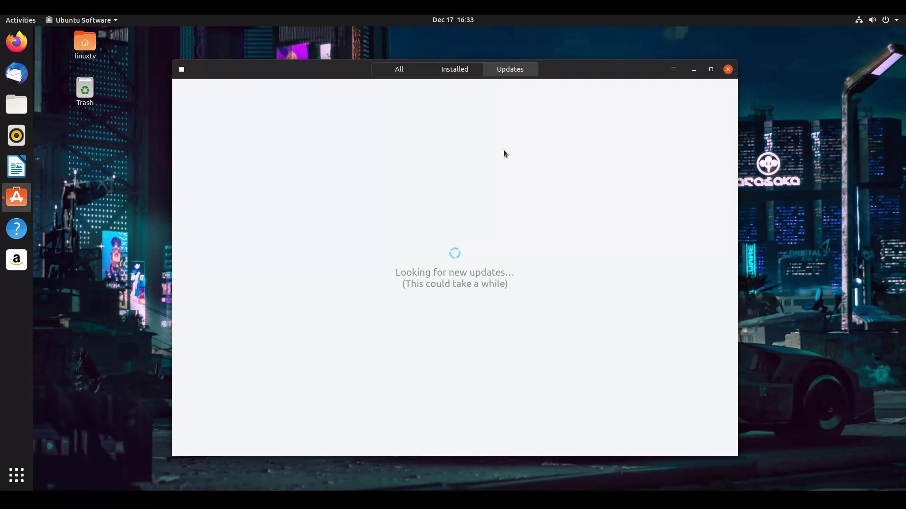
- Search the installed applications for "update", launch Software Updater and move its window up slightly
click(29, 22)
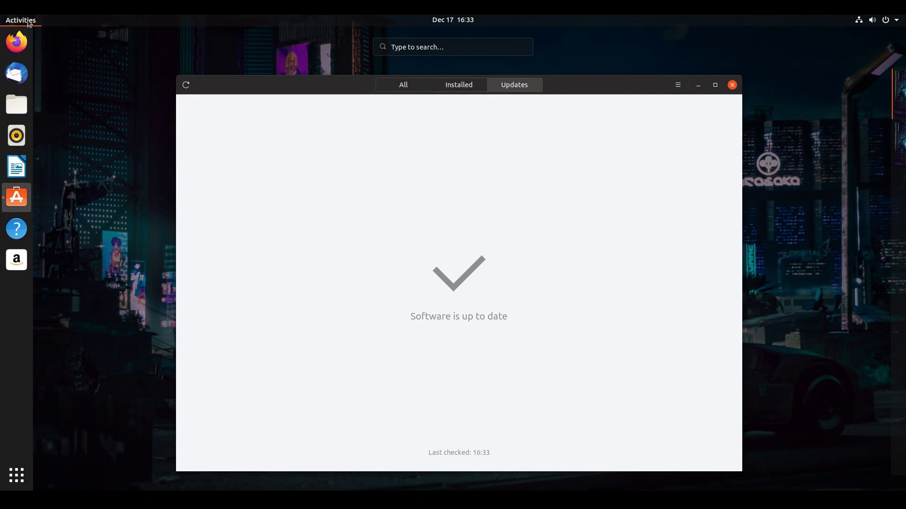
text(update)
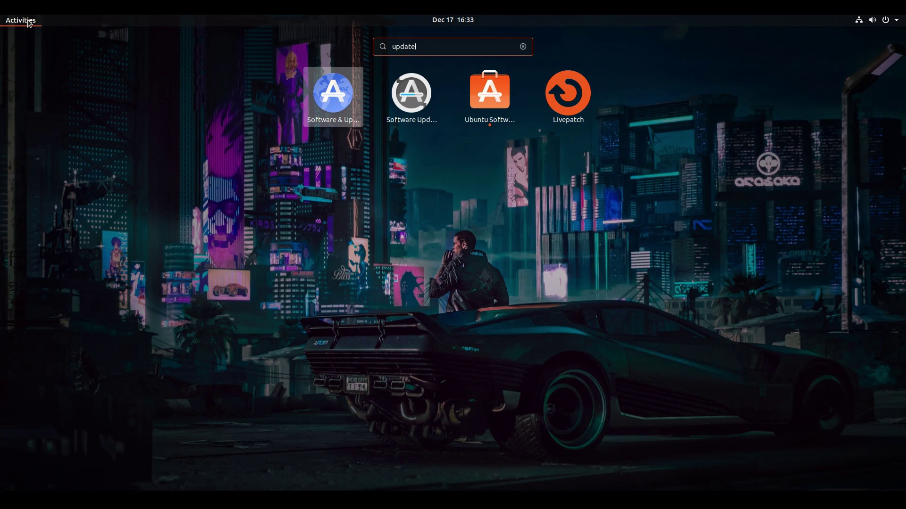
click(413, 94)
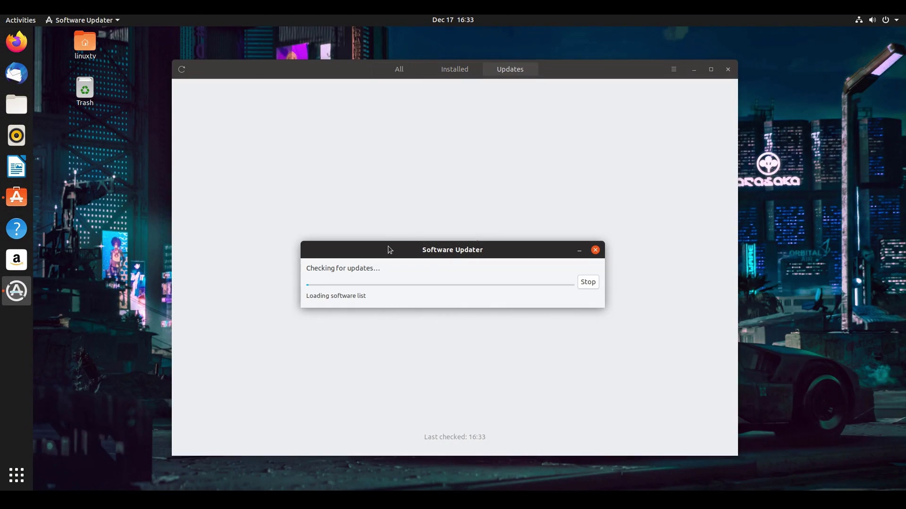
drag(387, 246, 390, 208)
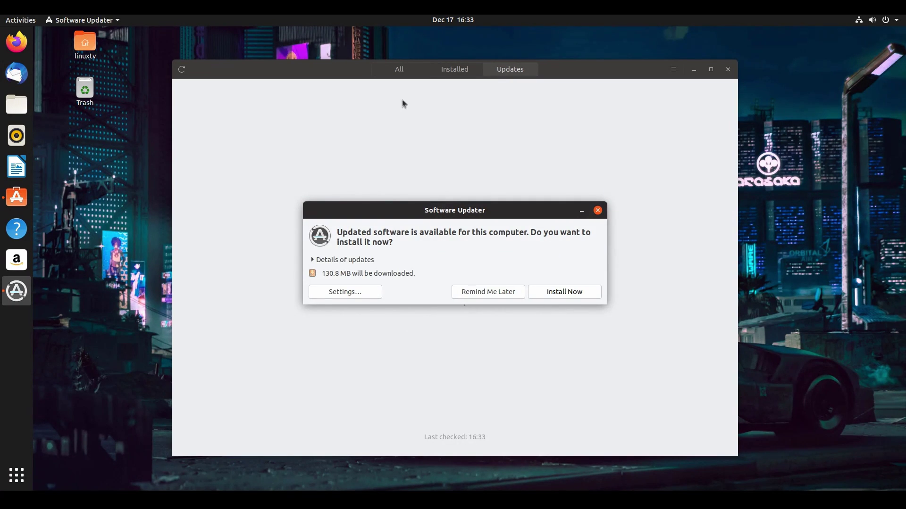
- Recheck for updates in Ubuntu Software and switch back to Software Updater to compare
click(333, 75)
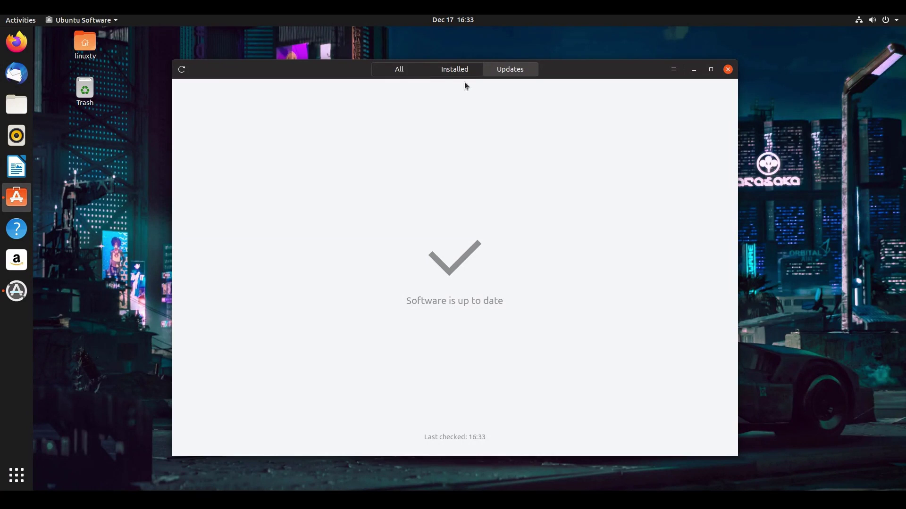
click(183, 70)
click(13, 295)
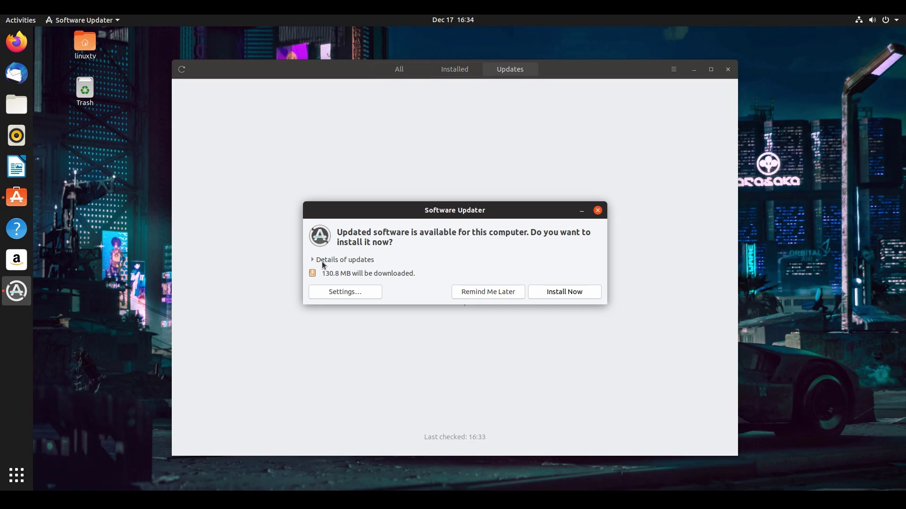
- Expand the details of the available updates and examine the listed items, including the packages grouped under Ubuntu base
click(317, 261)
drag(408, 206, 415, 144)
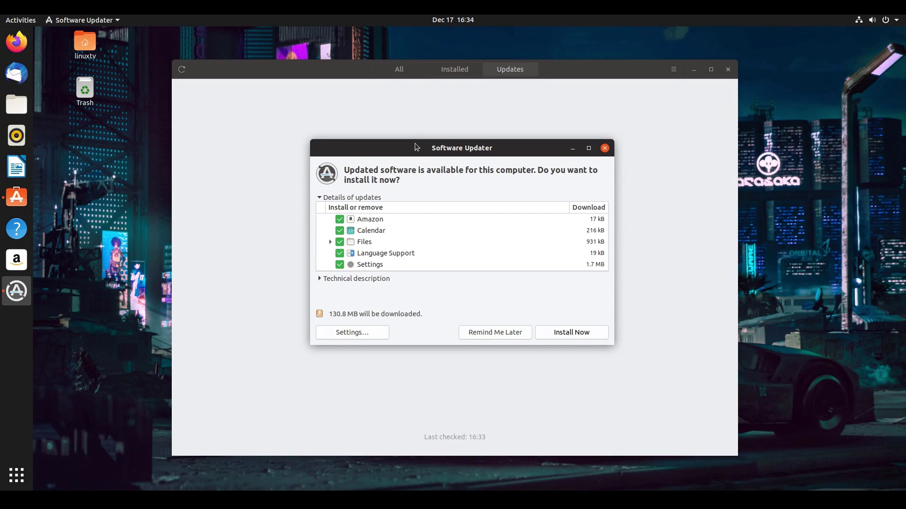
scroll(417, 235, down, 5)
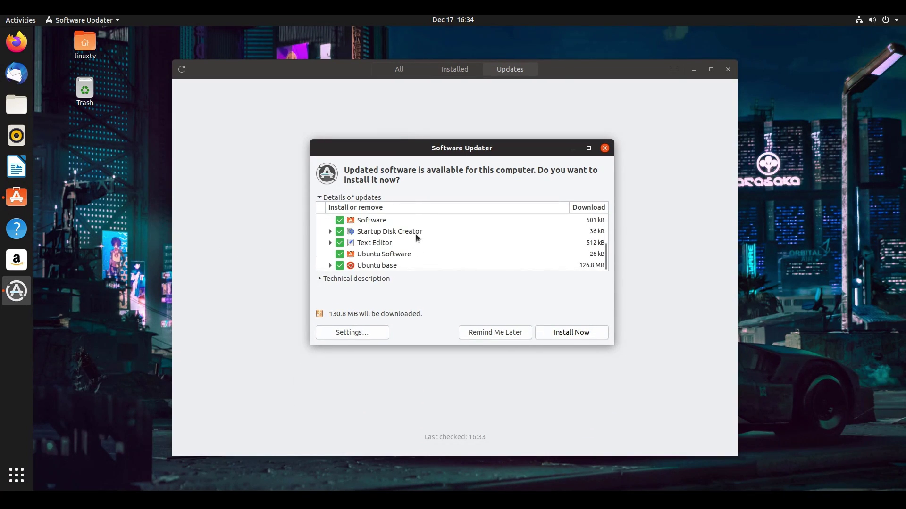
click(331, 265)
scroll(378, 255, down, 3)
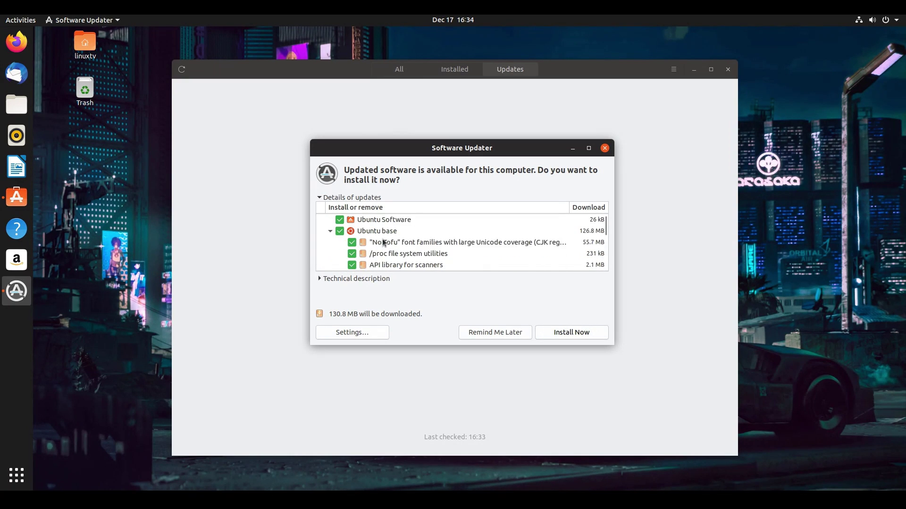
click(331, 219)
scroll(378, 235, up, 4)
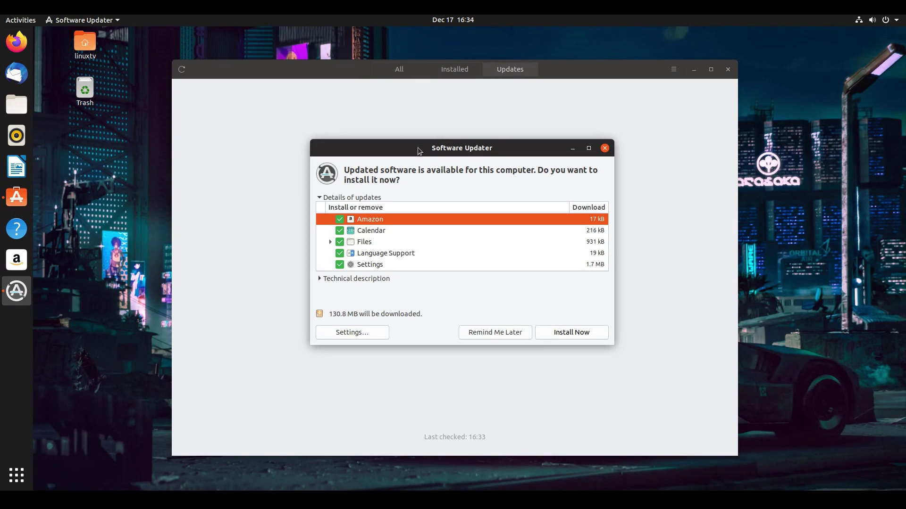
- Collapse the update details, install all the available updates and close Software Updater without upgrading to Ubuntu 19.10
click(343, 198)
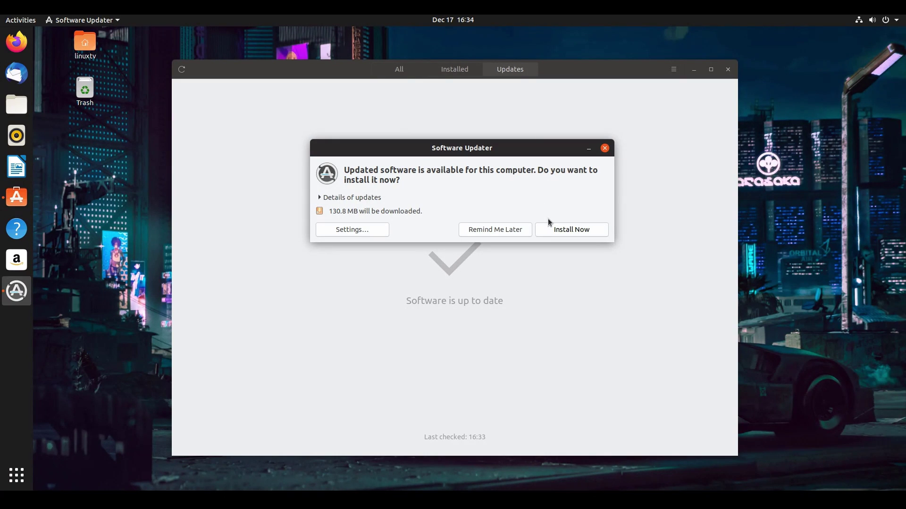
click(584, 233)
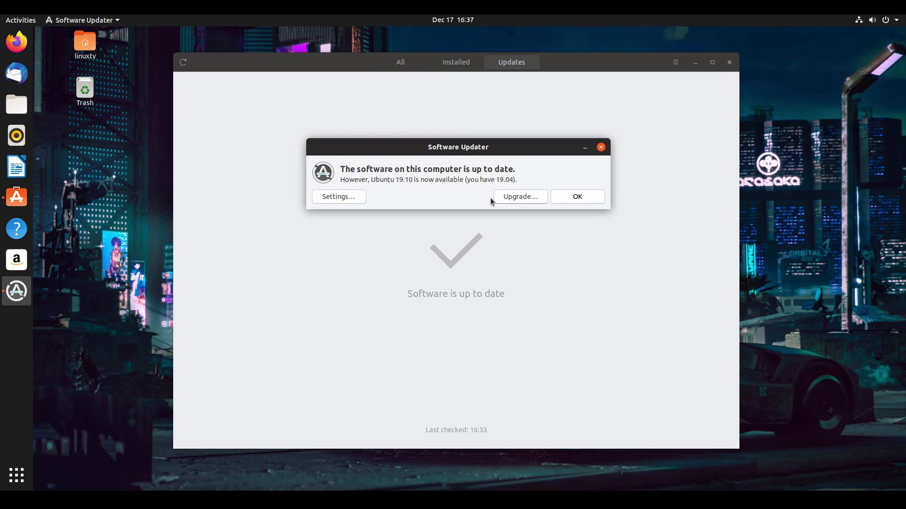
click(582, 196)
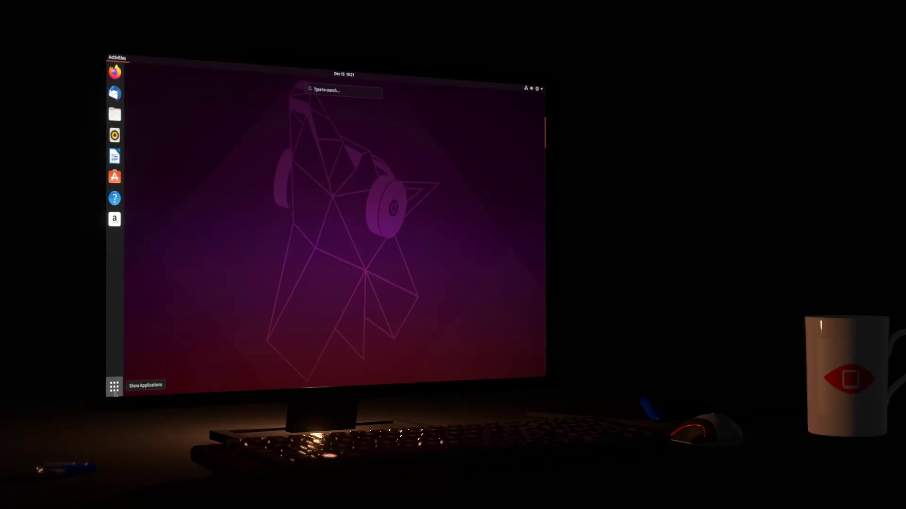
click(115, 391)
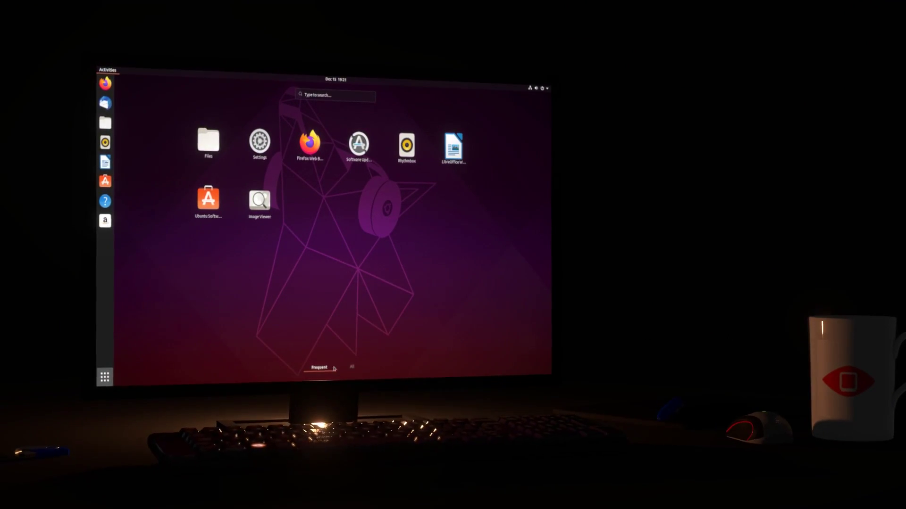
click(359, 362)
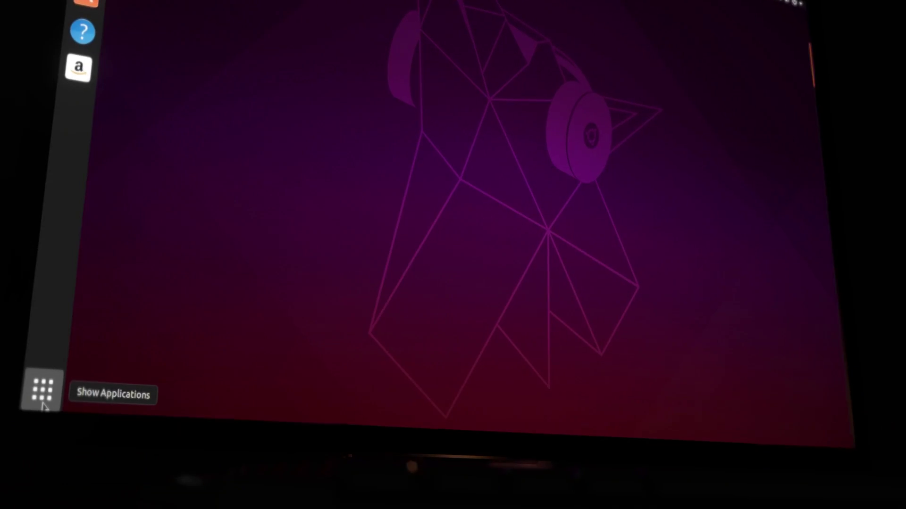
click(121, 370)
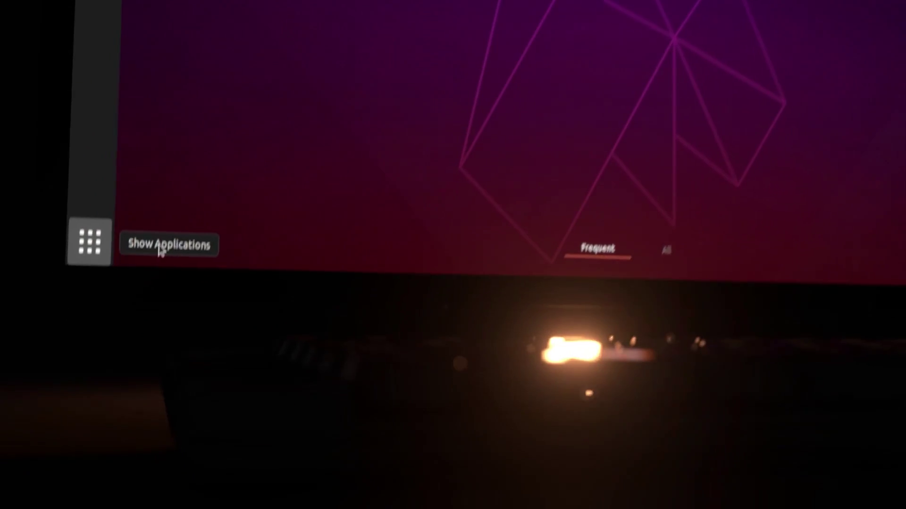